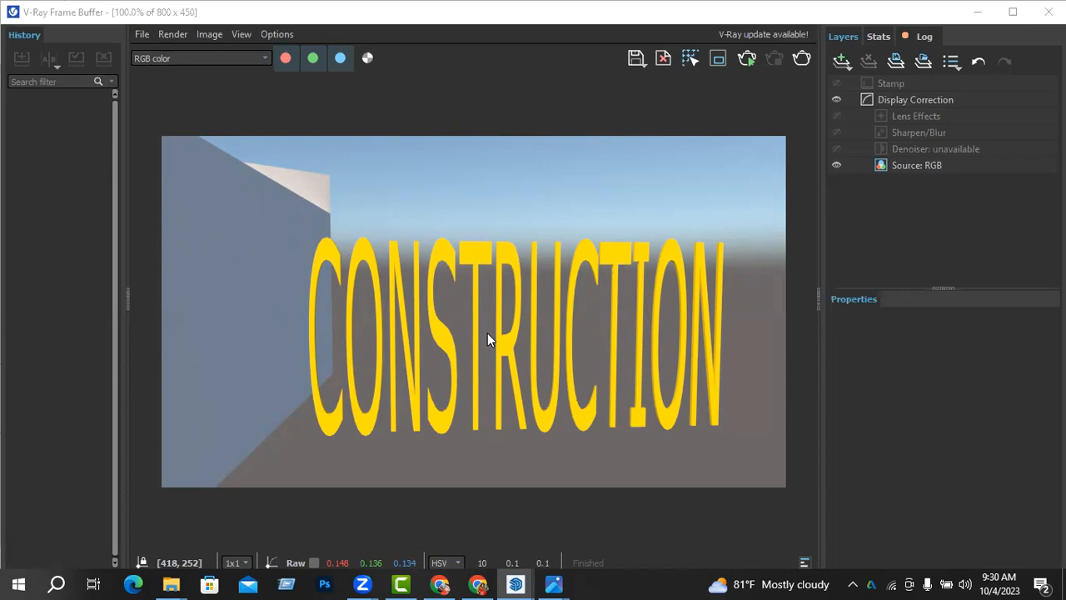
Close the V-Ray Frame Buffer and the V-Ray Asset Editor.
scroll(500, 337, down, 3)
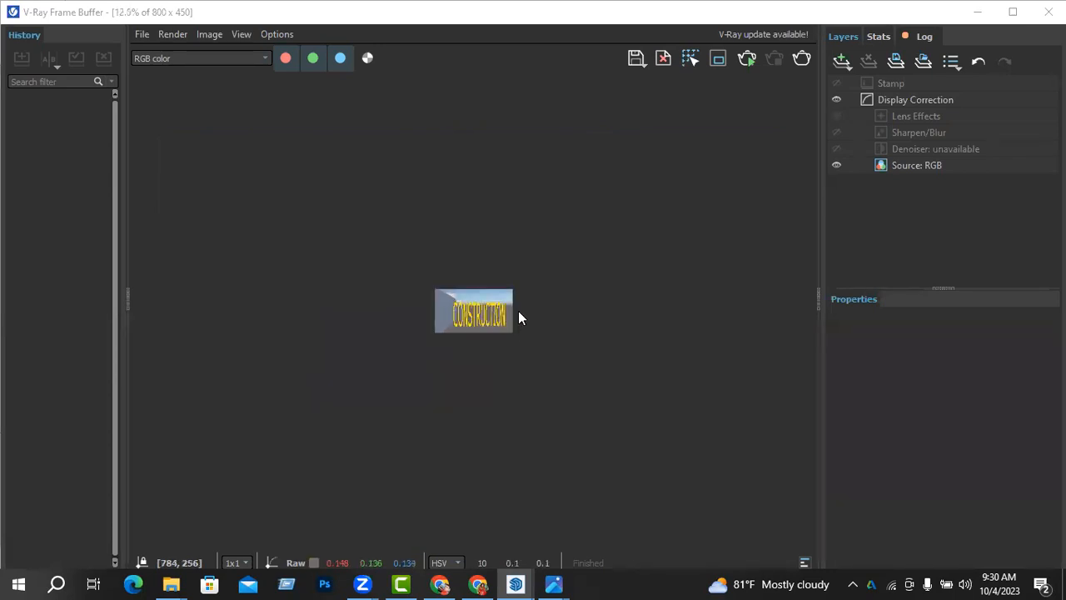
click(1048, 12)
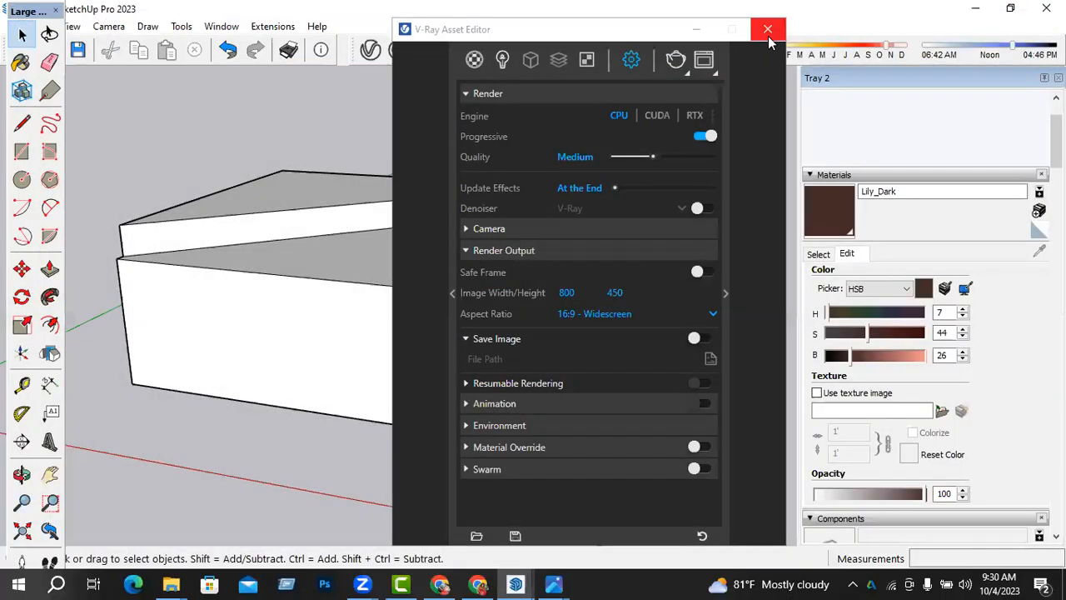
click(767, 30)
Delete the CONSTRUCTION 3D text standing beside the box.
scroll(666, 250, down, 3)
drag(680, 315, 630, 399)
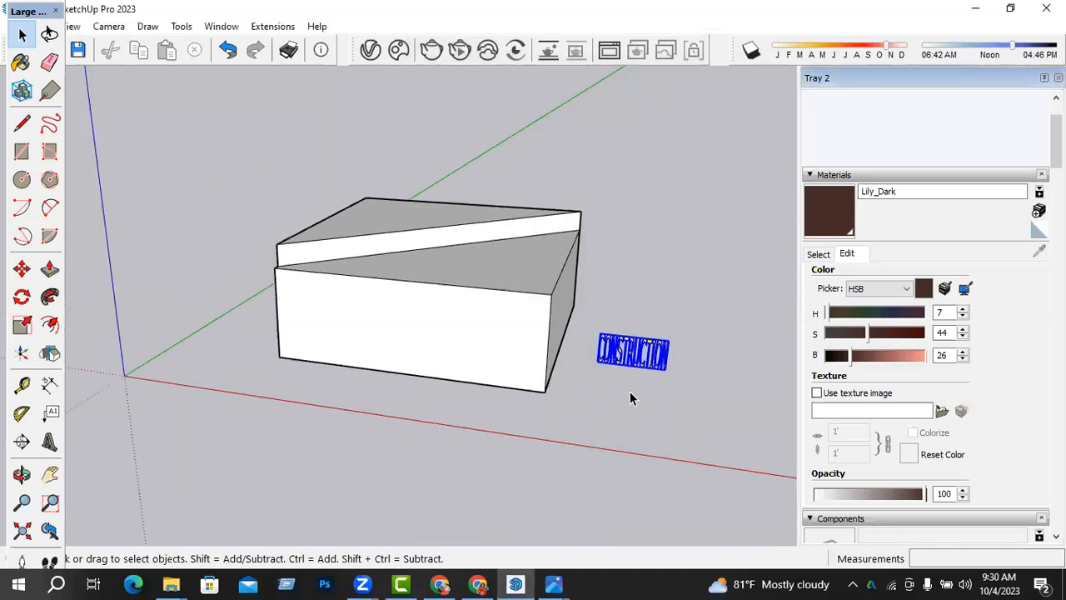
key(Delete)
Paint the box's front face and lower triangular top face with the light orange Color C02.
scroll(472, 341, up, 4)
middle_drag(459, 325, 455, 302)
click(464, 273)
double_click(463, 272)
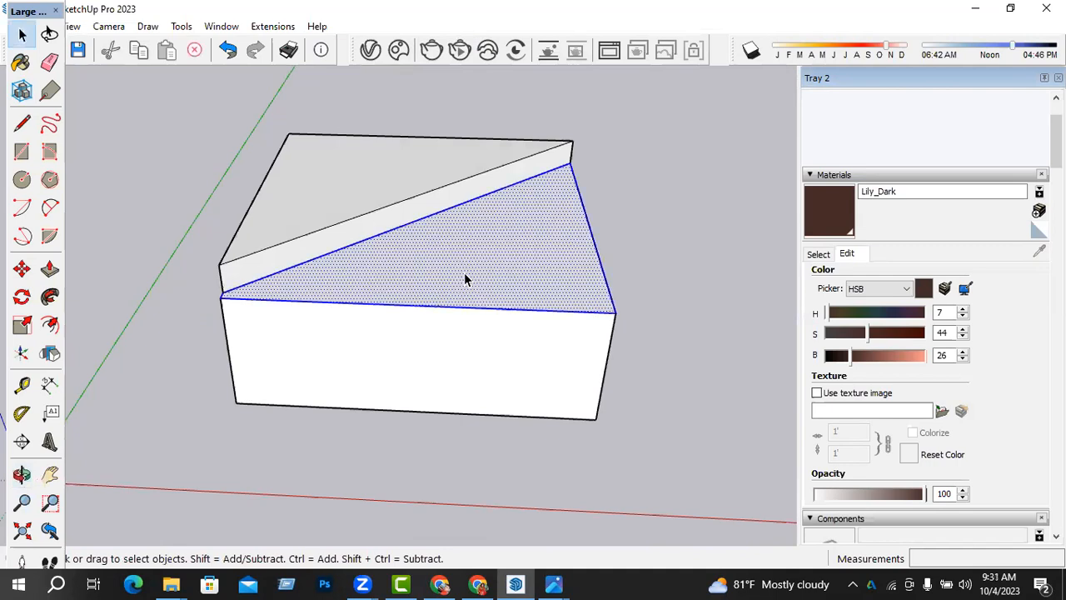
click(817, 254)
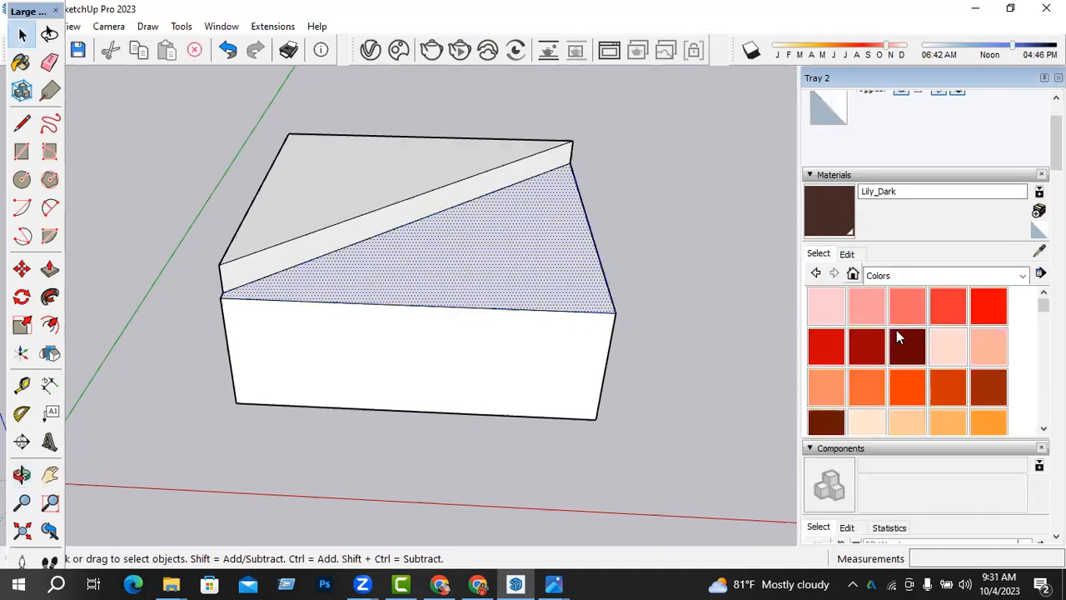
click(914, 422)
click(560, 320)
click(550, 271)
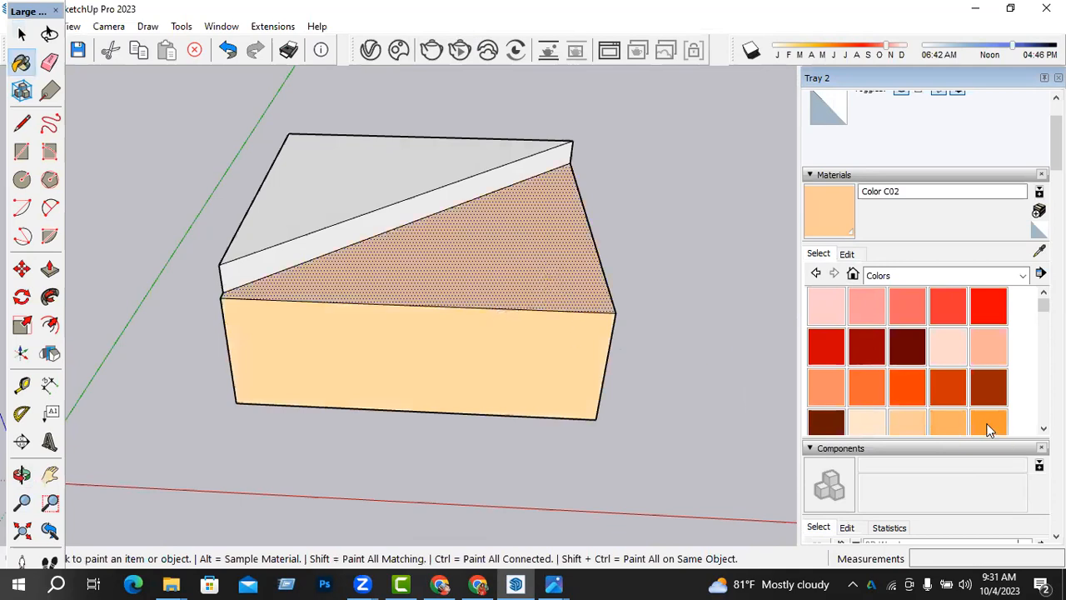
Paint the box's lower triangular top face and front face with the orange Color B04.
click(867, 385)
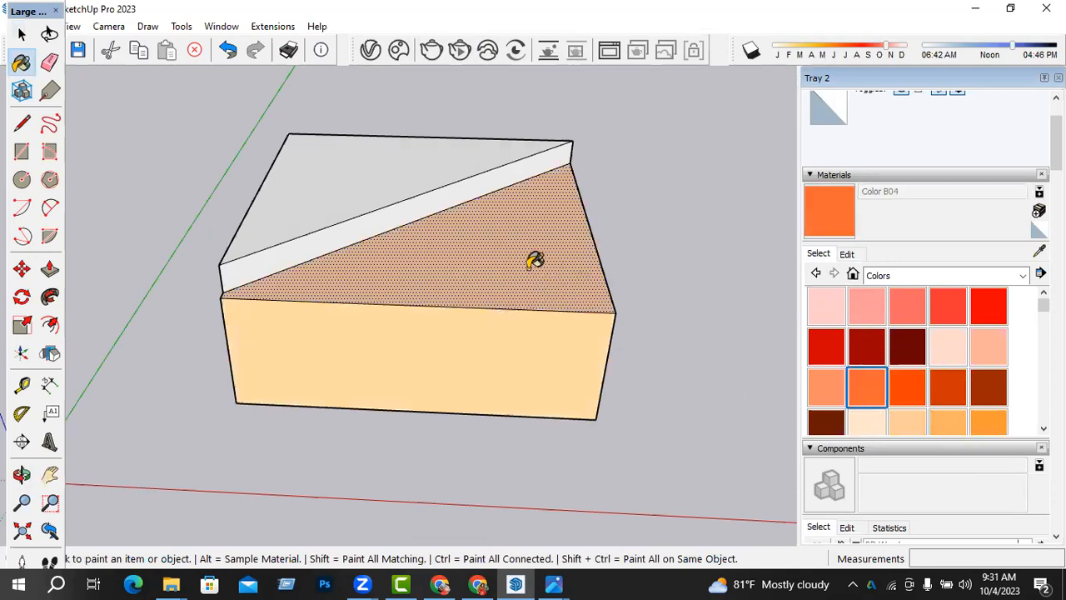
click(529, 267)
click(443, 393)
scroll(443, 389, down, 2)
key(space)
click(610, 378)
middle_drag(516, 317, 477, 279)
scroll(479, 283, up, 2)
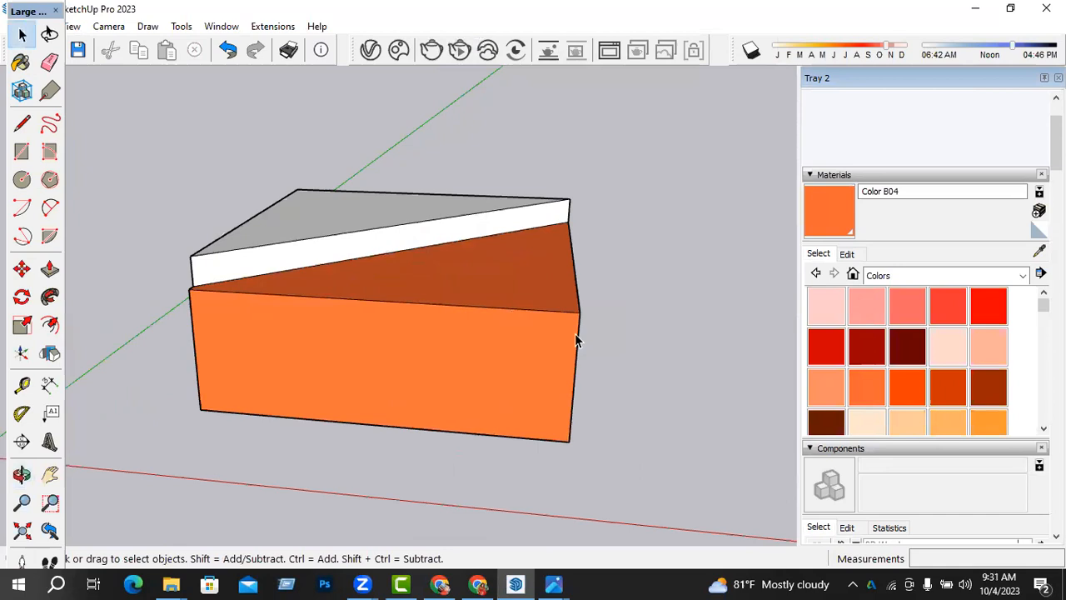
middle_drag(348, 240, 609, 300)
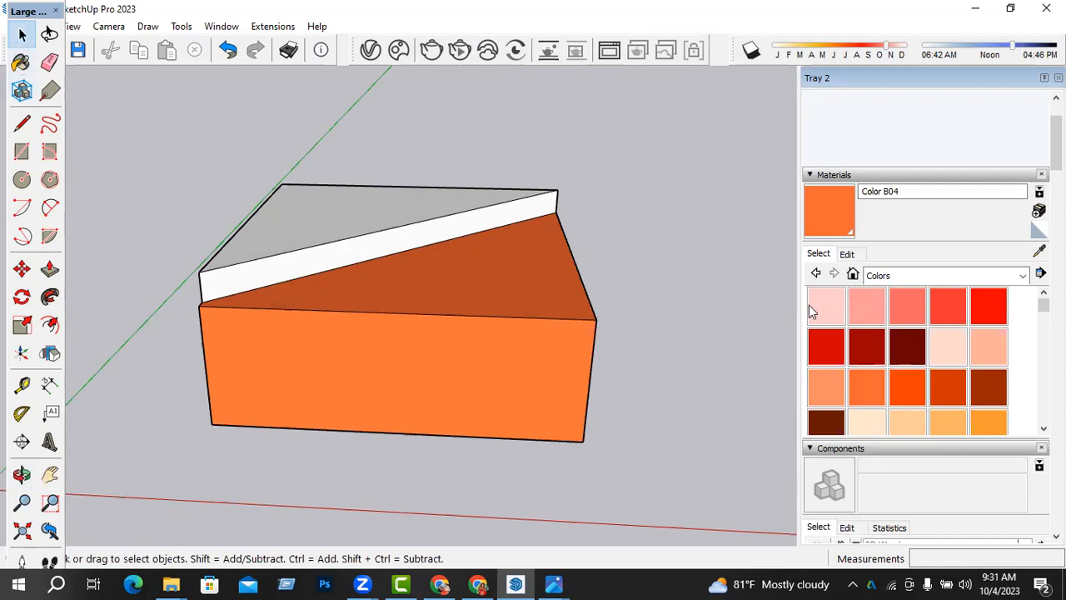
Paint the box's front face with the pink Color A02.
middle_drag(512, 363, 466, 381)
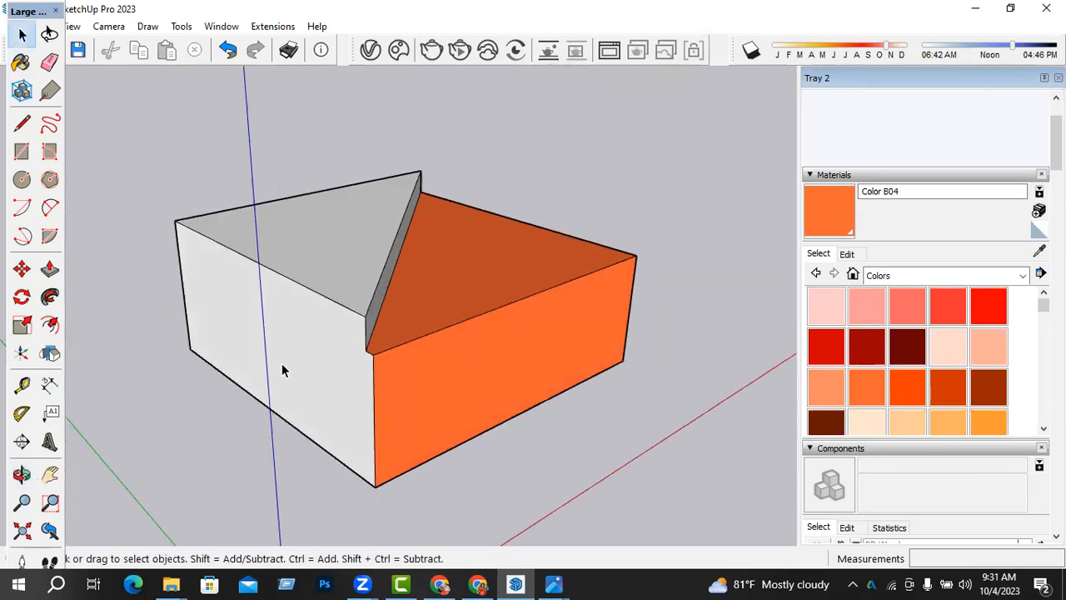
click(862, 296)
click(491, 362)
middle_drag(519, 357, 713, 352)
key(space)
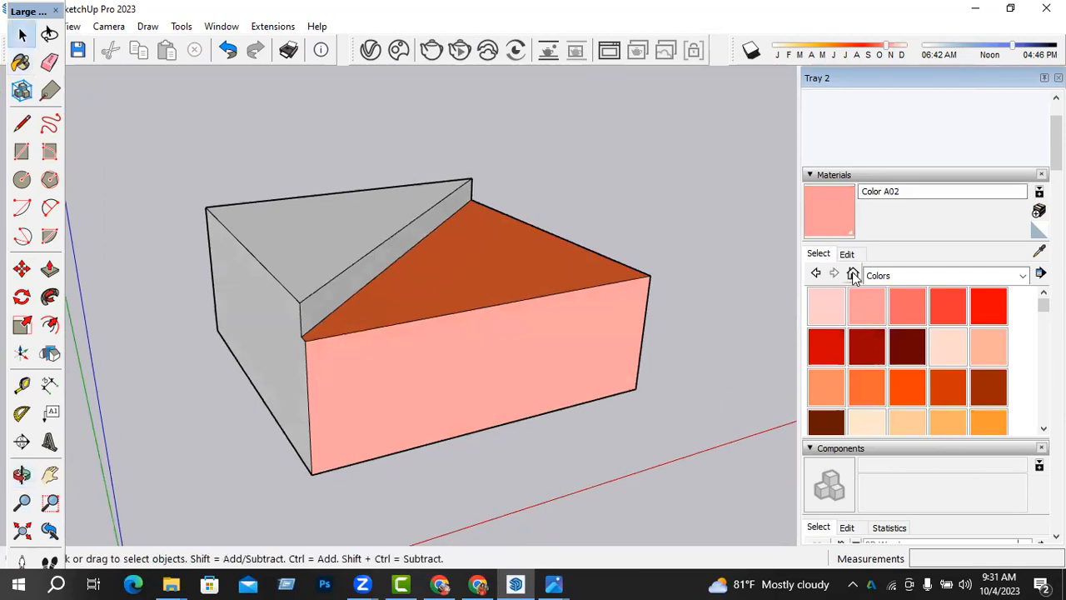
Set the hue of the Color A02 material to 78 and return to the Colors library.
click(849, 254)
mouse_move(866, 334)
mouse_down()
mouse_move(885, 337)
mouse_move(886, 316)
mouse_move(848, 313)
mouse_up()
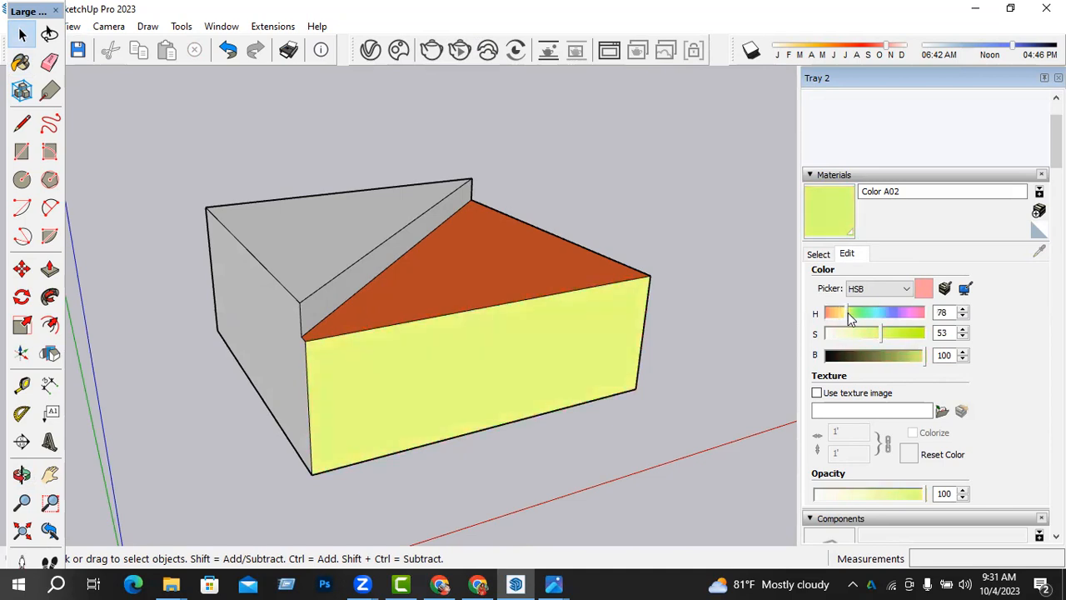
middle_drag(680, 388, 612, 361)
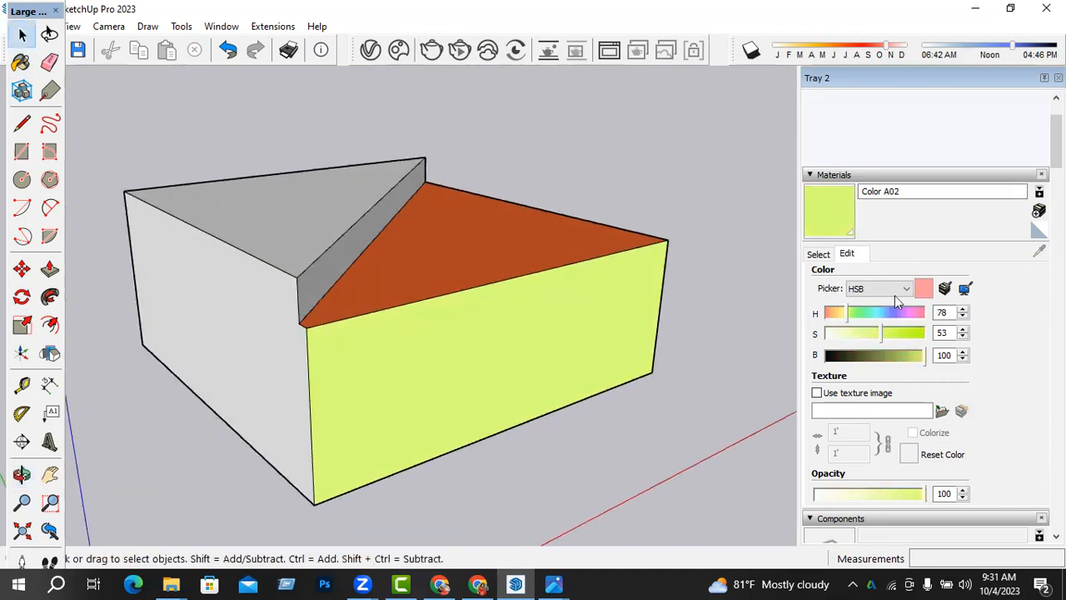
click(818, 254)
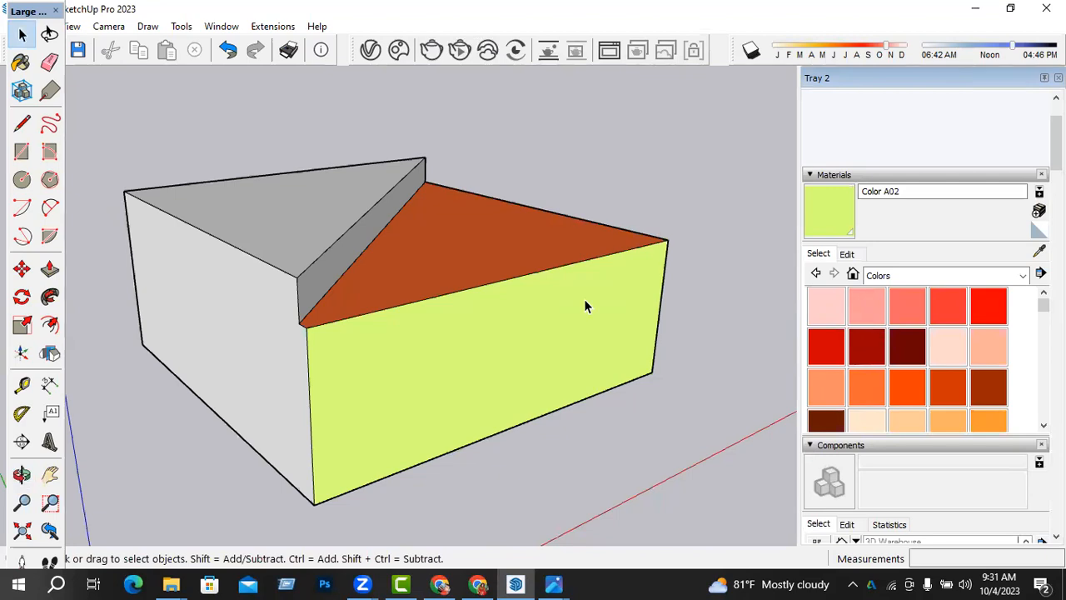
middle_drag(441, 336, 211, 308)
middle_drag(392, 322, 581, 365)
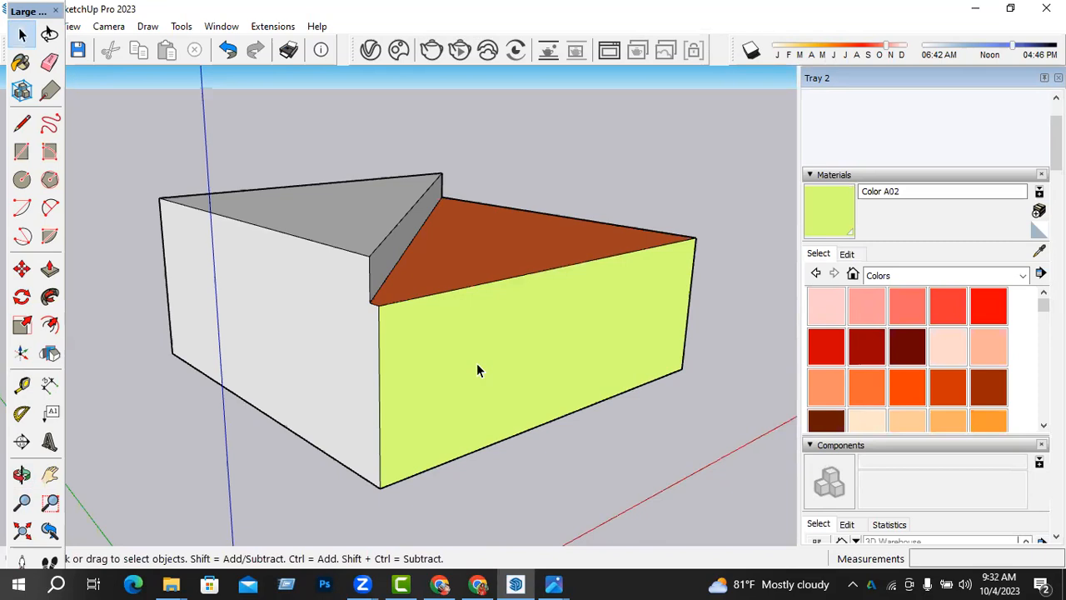
Sample the material of the lime front face and that of the orange lower triangular top face.
click(1038, 253)
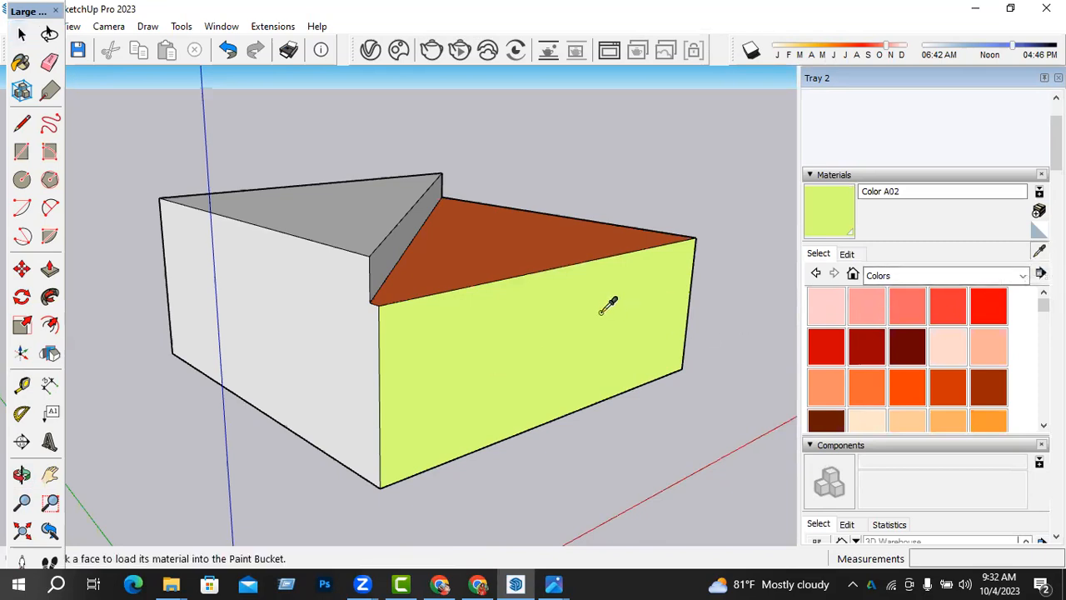
click(591, 304)
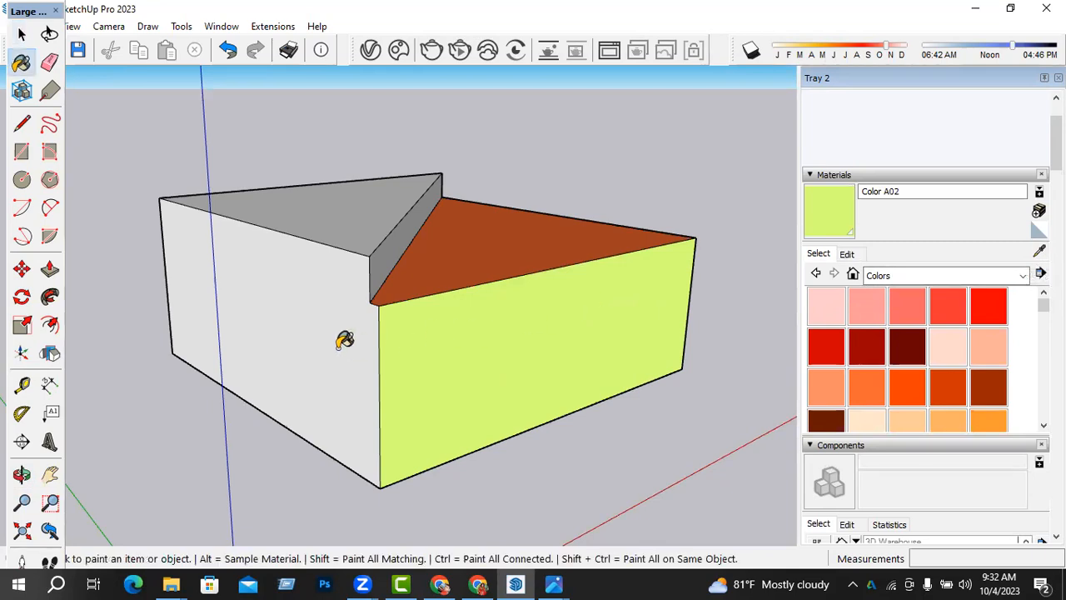
key(space)
click(1038, 253)
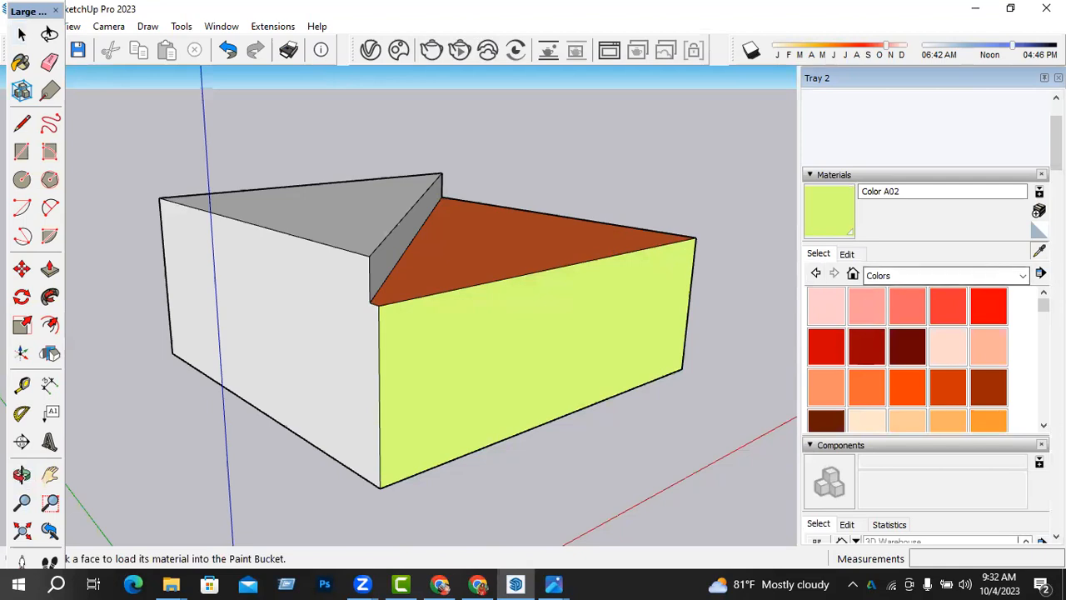
click(528, 240)
mouse_move(528, 241)
middle_down()
mouse_move(519, 280)
mouse_move(607, 293)
middle_up()
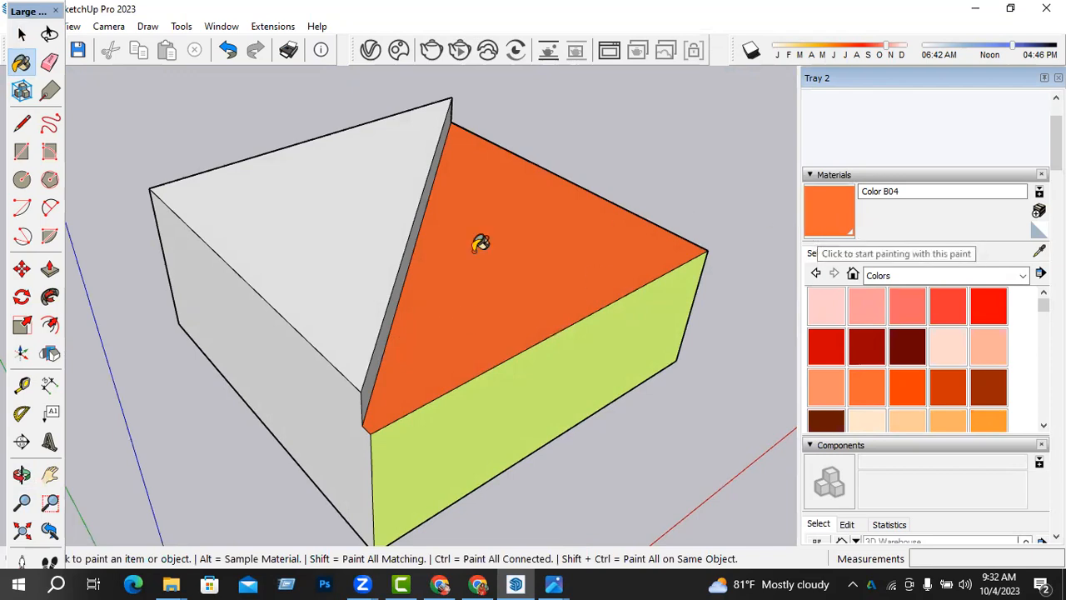
Undo the last few hue changes made to the Color A02 material.
middle_drag(335, 305, 581, 333)
key(ctrl+z)
key(ctrl+z)
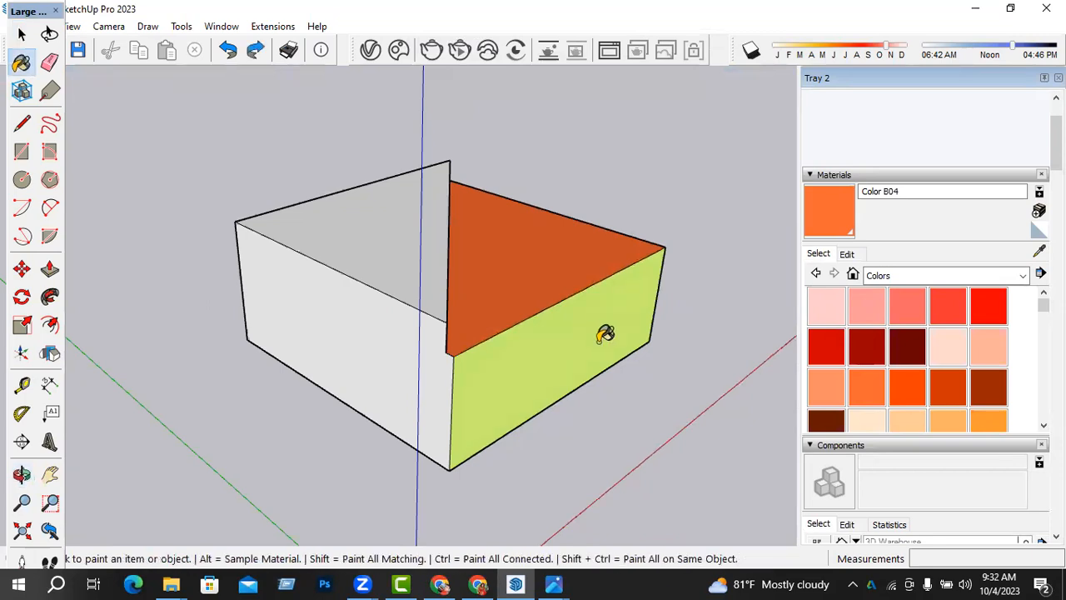
key(space)
key(ctrl+z)
key(ctrl+z)
Sample Color B04 again from the orange lower triangular top face.
click(1040, 252)
click(514, 292)
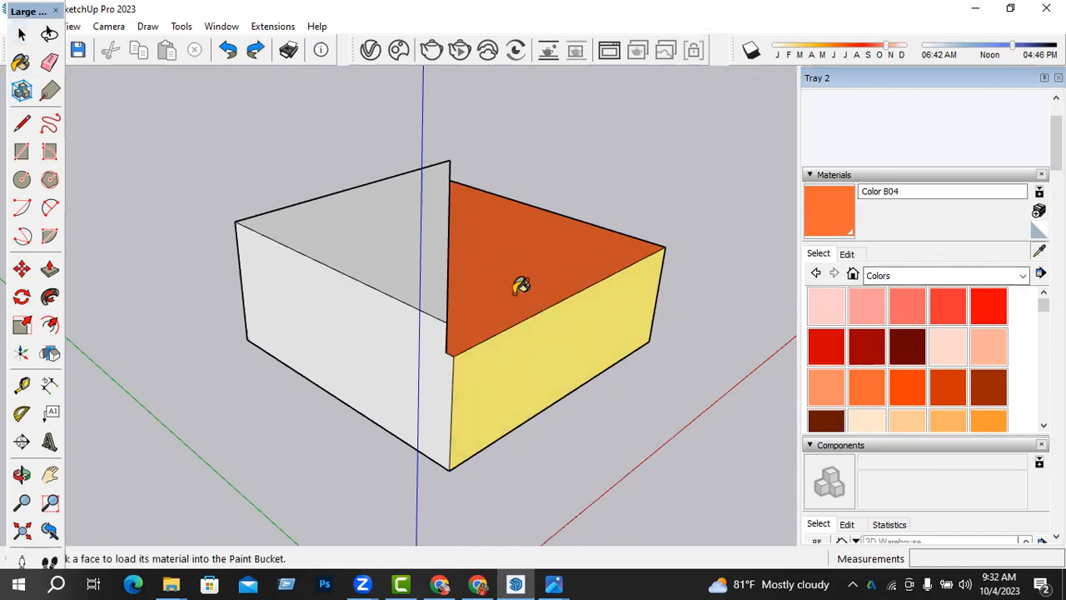
mouse_move(552, 361)
middle_down()
mouse_move(466, 352)
mouse_move(463, 329)
mouse_move(447, 349)
mouse_move(476, 340)
middle_up()
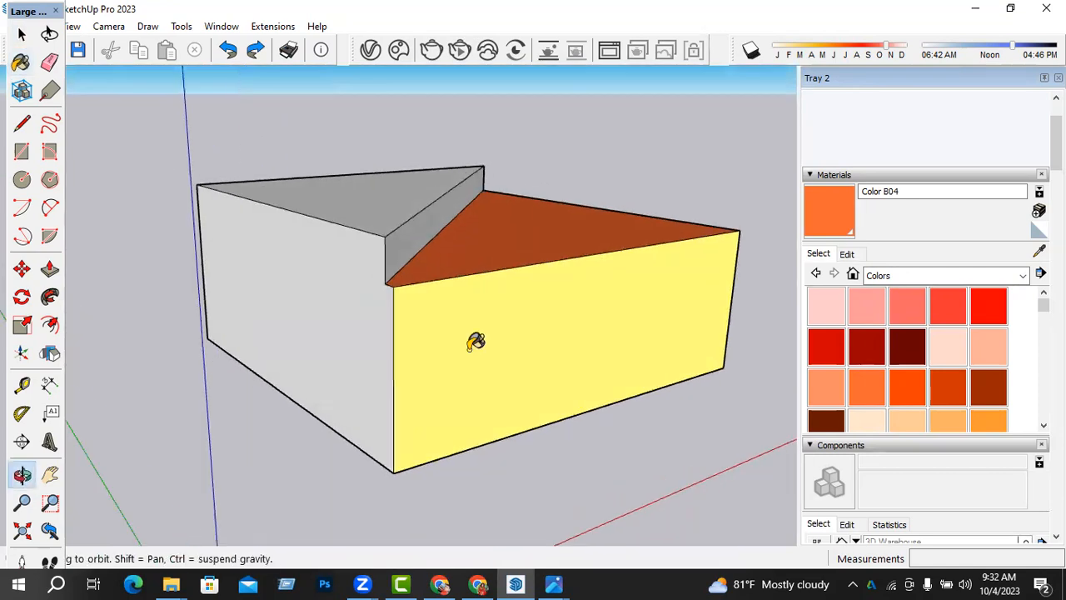
Sample Color A02 from the yellow front face and paint the adjoining unpainted side wall with it.
alt+click(583, 317)
middle_drag(578, 317, 542, 373)
click(459, 333)
key(space)
Paint the raised triangular top face with Color A02.
click(379, 271)
middle_drag(416, 345, 857, 220)
key(b)
click(488, 243)
key(space)
Paint the narrow vertical strip between the two triangular top faces with the red Color A05.
mouse_move(488, 242)
middle_down()
mouse_move(564, 330)
mouse_move(694, 326)
mouse_move(241, 332)
mouse_move(441, 374)
mouse_move(595, 326)
mouse_move(728, 338)
mouse_move(378, 305)
middle_up()
scroll(380, 302, up, 2)
click(383, 289)
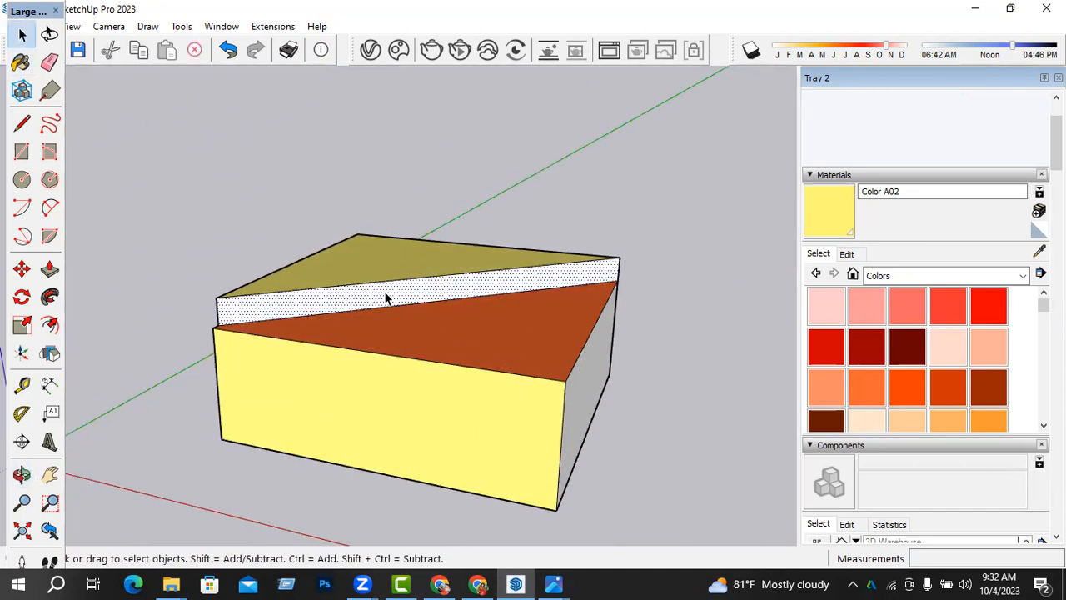
click(962, 314)
click(475, 276)
key(space)
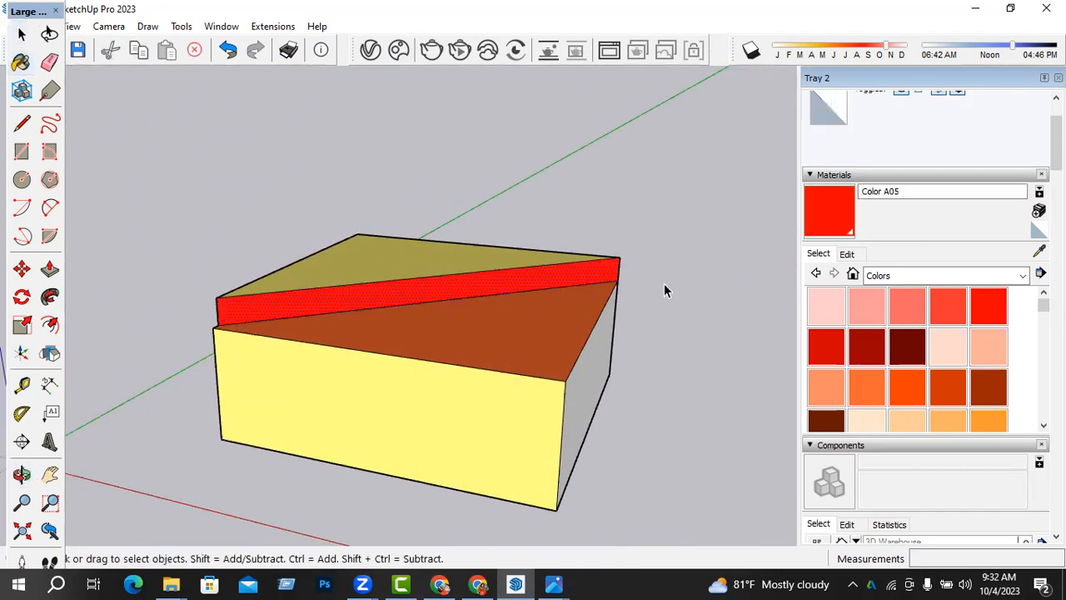
Paint the front face with Grass Dark Green from the Landscaping, Fencing and Vegetation materials.
mouse_move(512, 324)
middle_down()
mouse_move(426, 343)
mouse_move(466, 299)
mouse_move(440, 393)
mouse_move(549, 338)
mouse_move(459, 383)
mouse_move(447, 341)
mouse_move(512, 330)
middle_up()
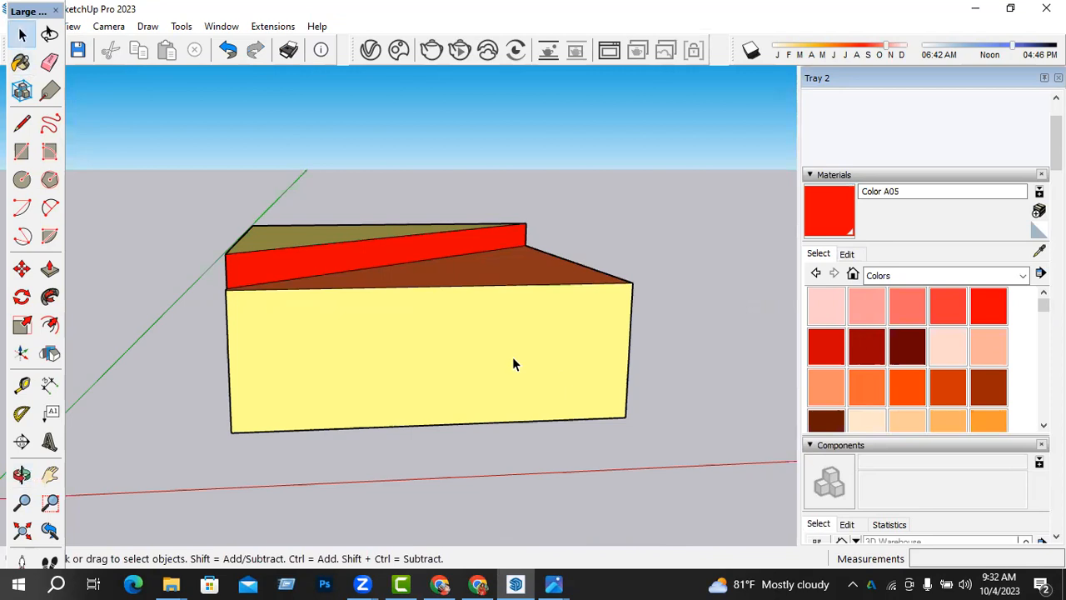
triple_click(513, 359)
click(513, 358)
scroll(418, 408, down, 2)
middle_drag(421, 372, 423, 325)
scroll(916, 358, down, 6)
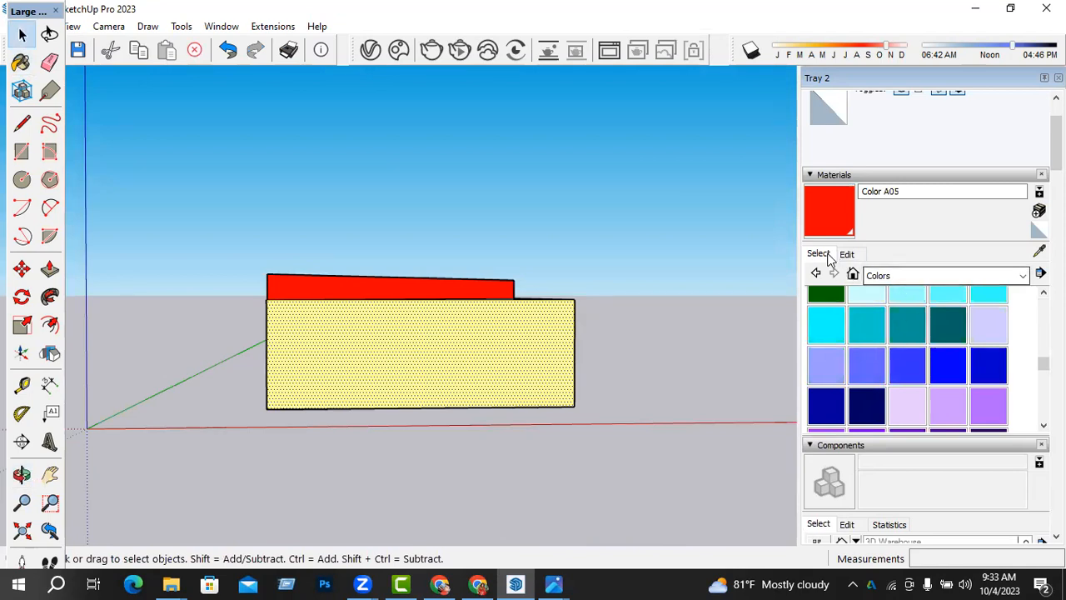
click(918, 275)
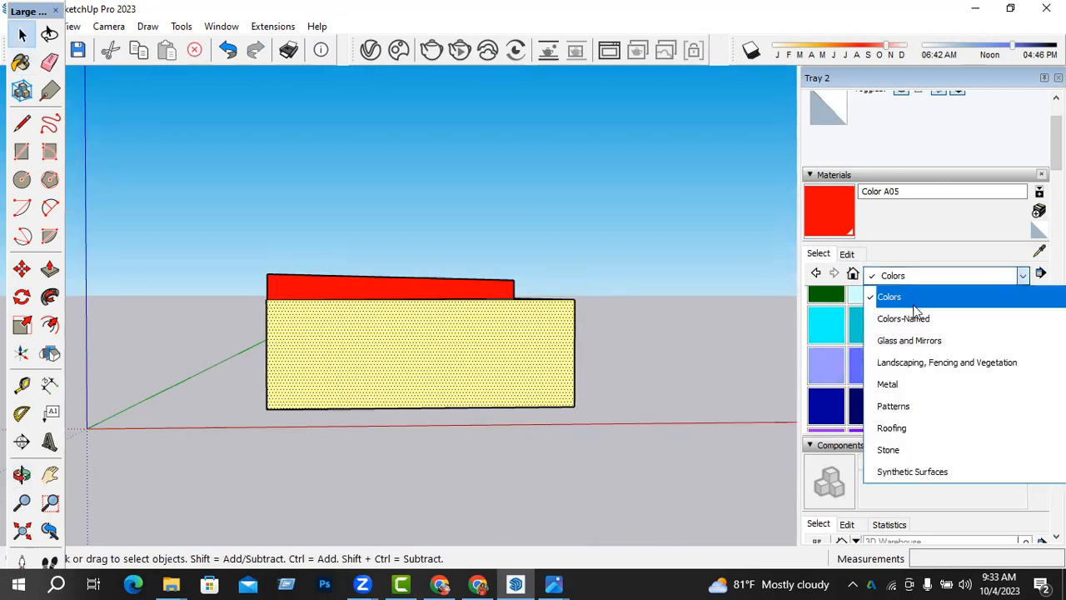
click(916, 362)
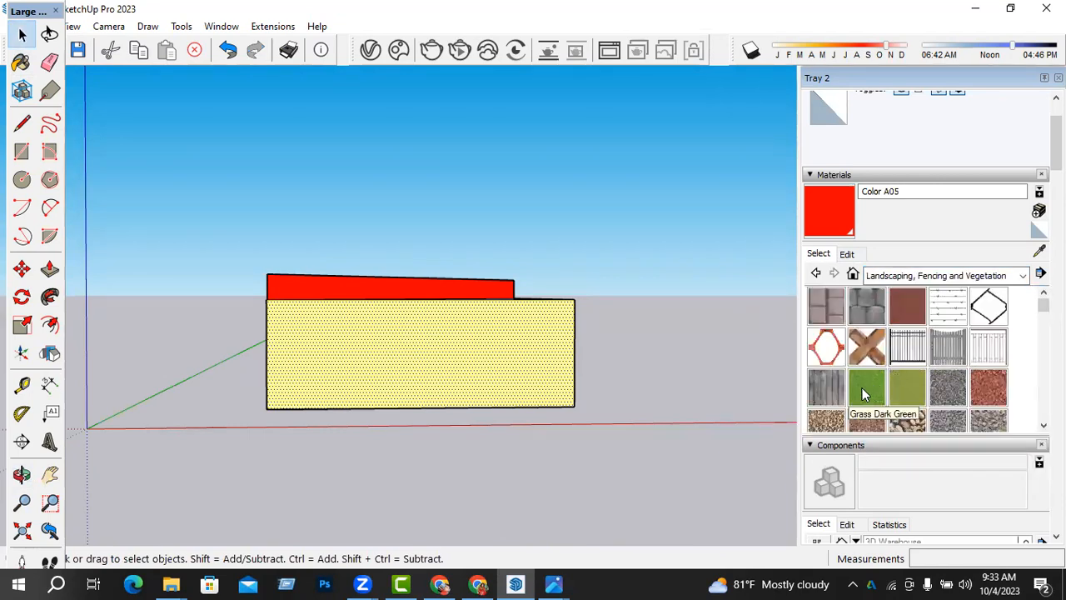
click(862, 387)
click(506, 352)
mouse_move(506, 353)
middle_down()
mouse_move(505, 374)
mouse_move(631, 374)
middle_up()
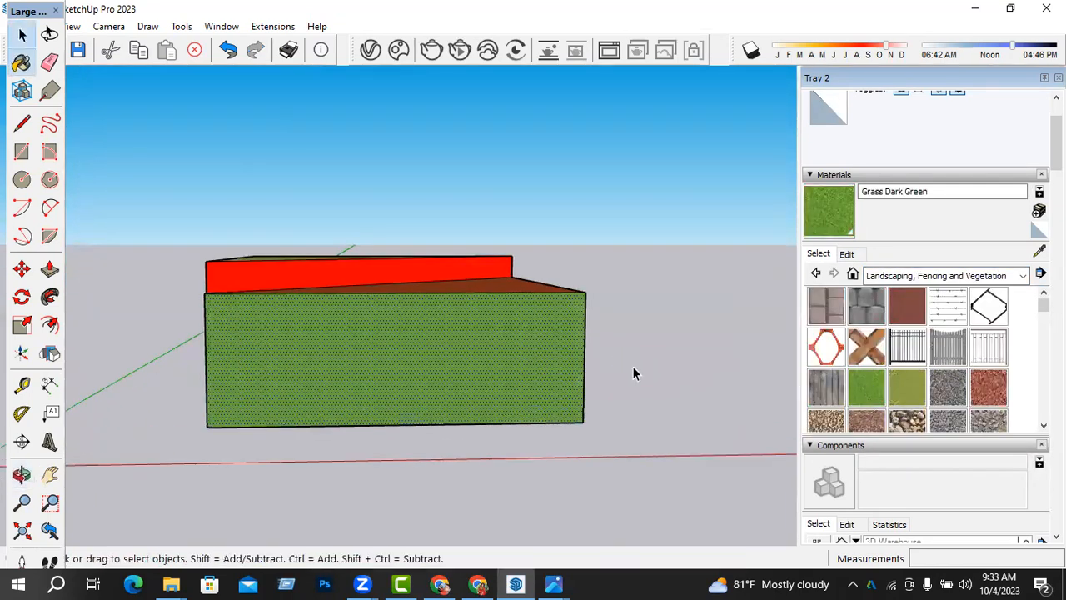
key(space)
Set the hue of the Grass Dark Green material to 111.
scroll(511, 369, up, 3)
click(847, 254)
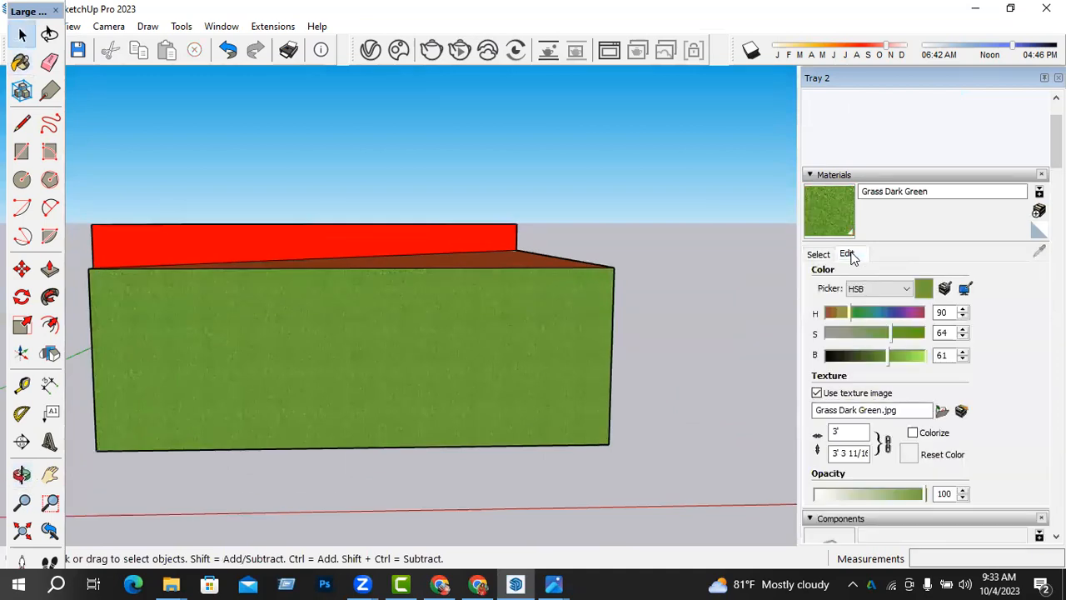
click(857, 311)
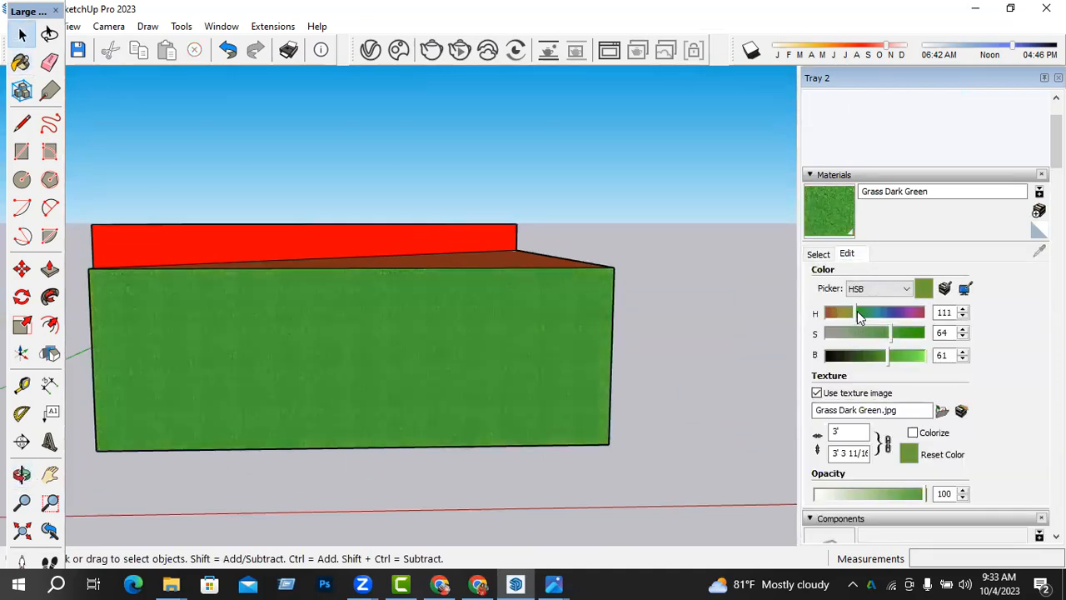
Set the texture width of the Grass Dark Green material to 7'.
scroll(722, 376, down, 2)
scroll(723, 382, up, 1)
click(847, 431)
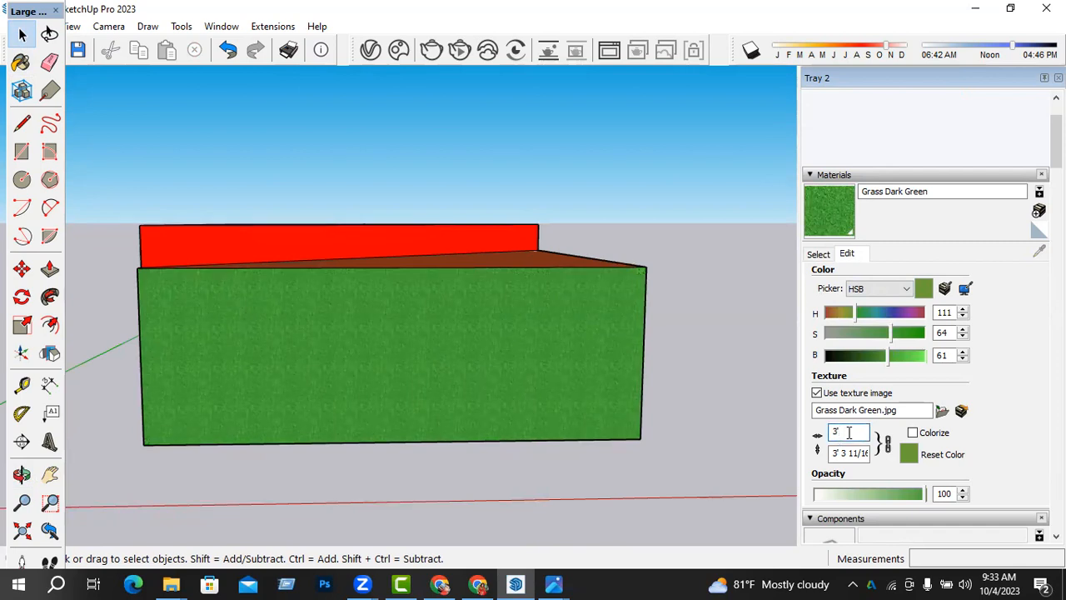
key(BackSpace)
key(BackSpace)
text(7)
key(Return)
middle_drag(262, 292, 341, 365)
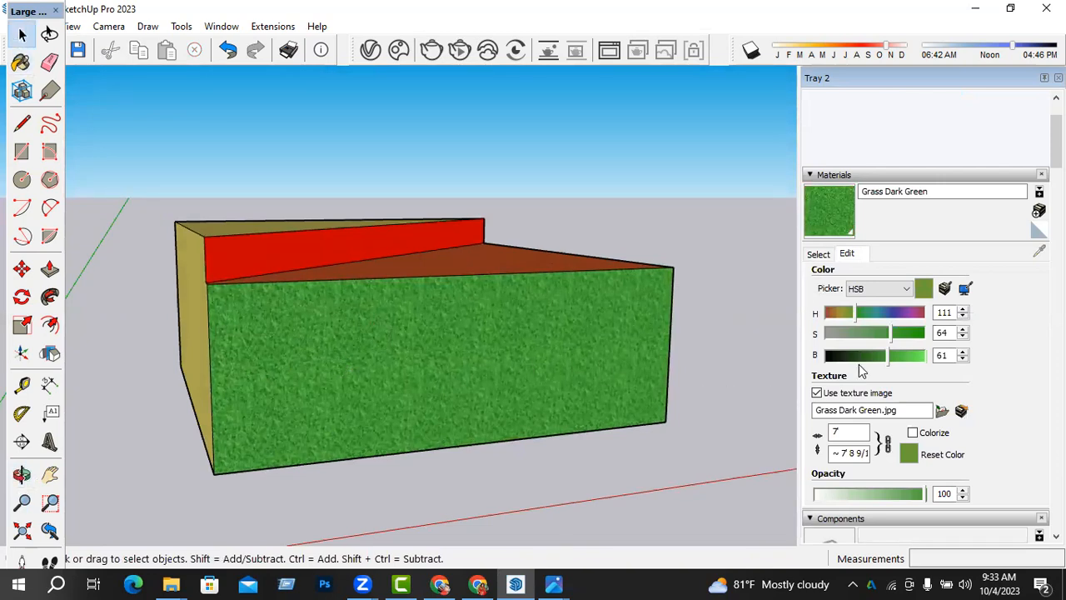
Lower the brightness of the Grass Dark Green material to 48.
drag(869, 357, 870, 356)
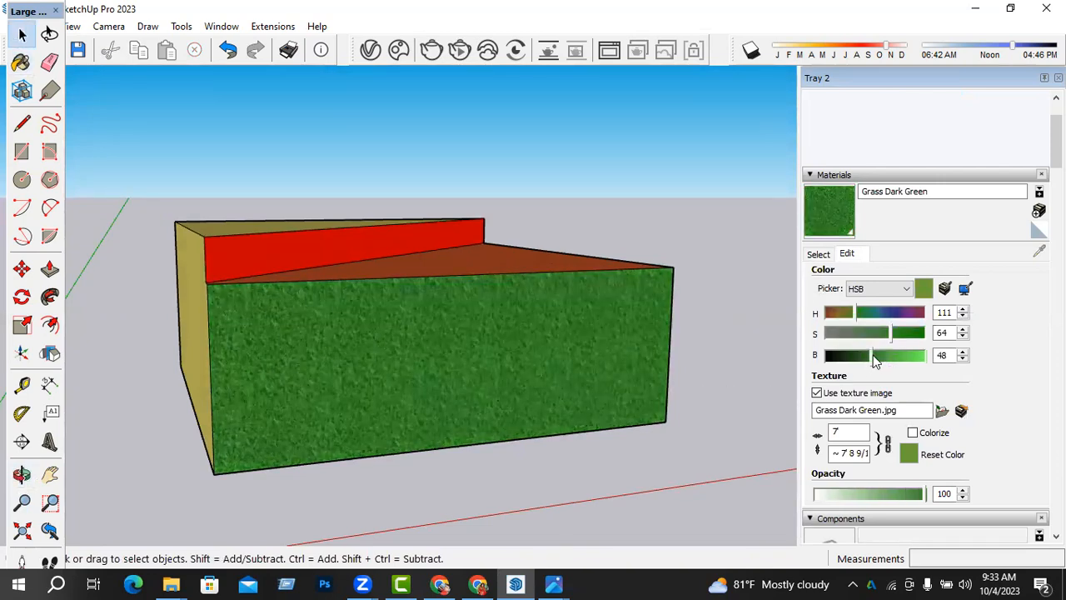
middle_drag(461, 383, 692, 383)
middle_drag(502, 287, 525, 367)
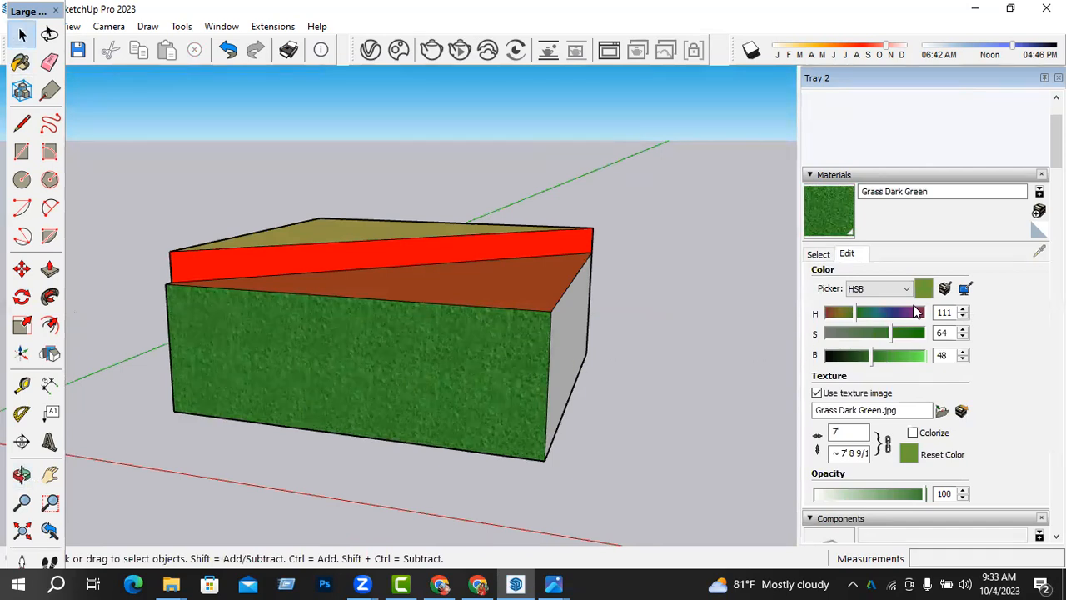
middle_drag(733, 367, 394, 363)
scroll(397, 363, up, 1)
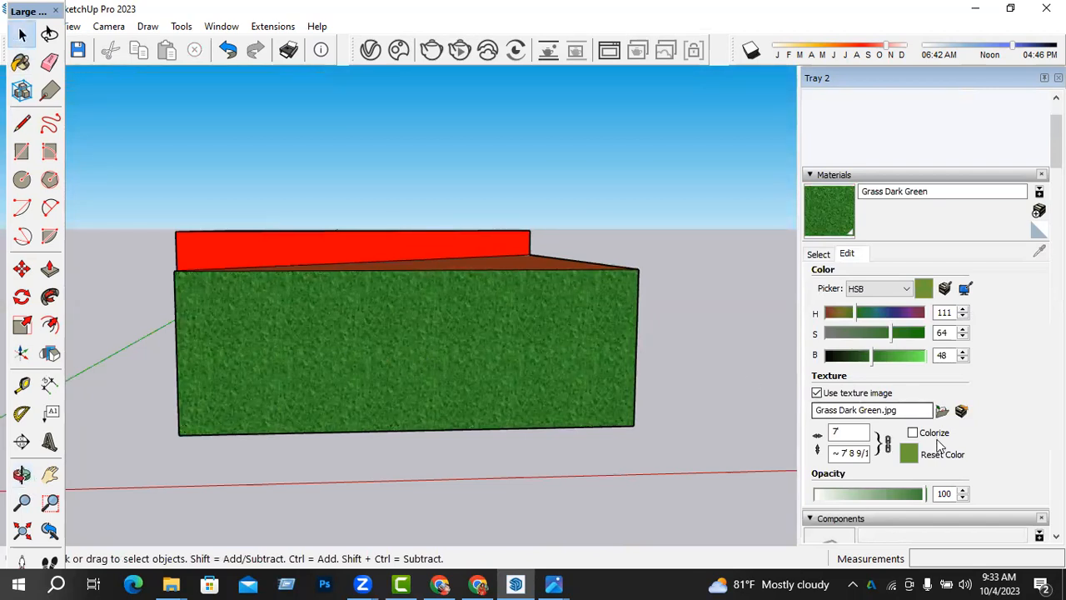
click(942, 410)
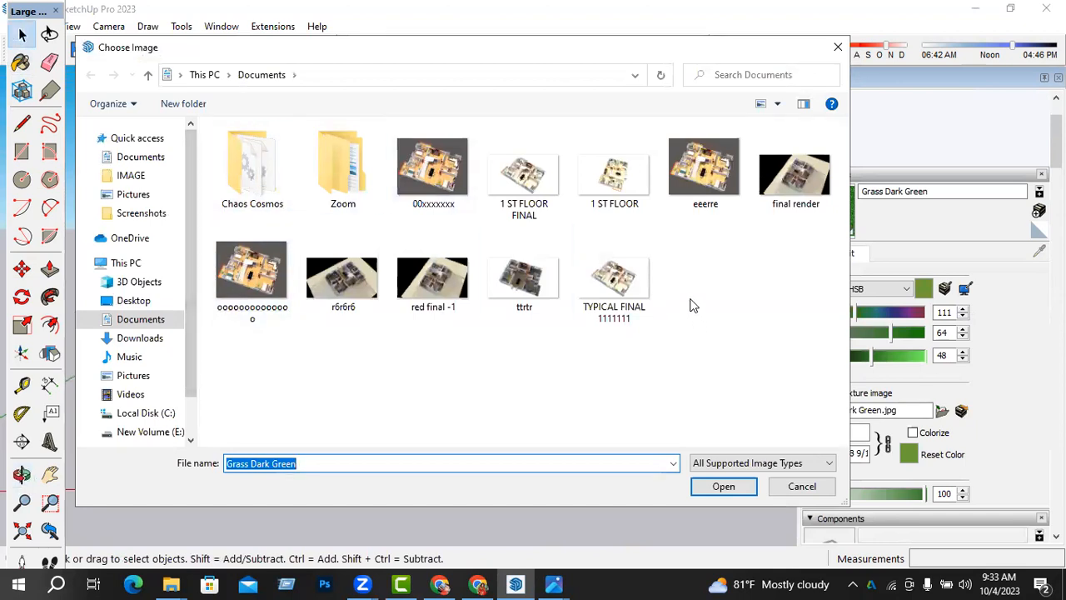
click(838, 47)
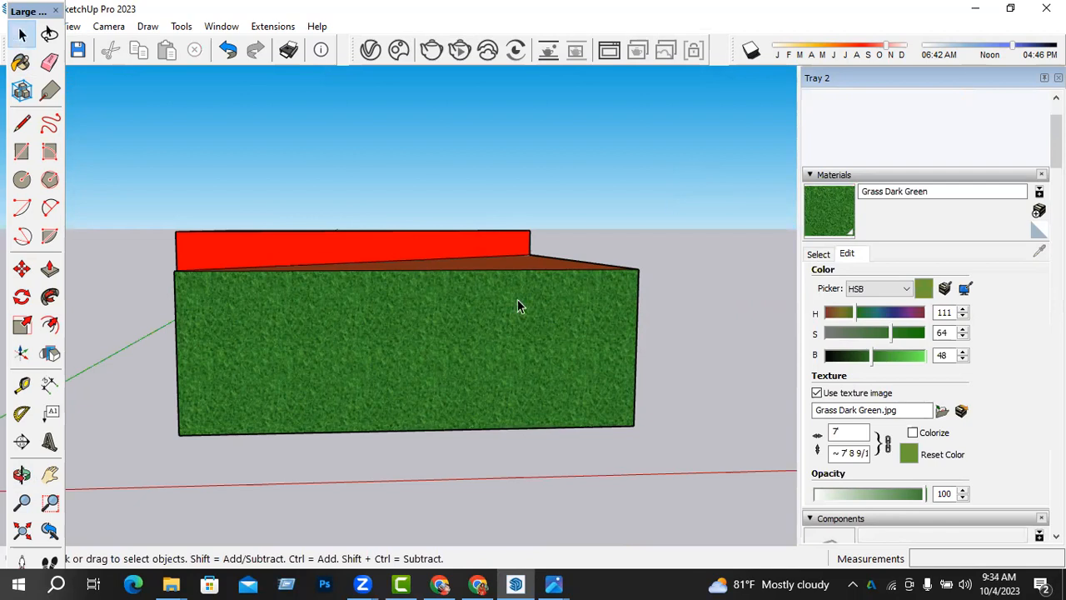
scroll(459, 362, up, 1)
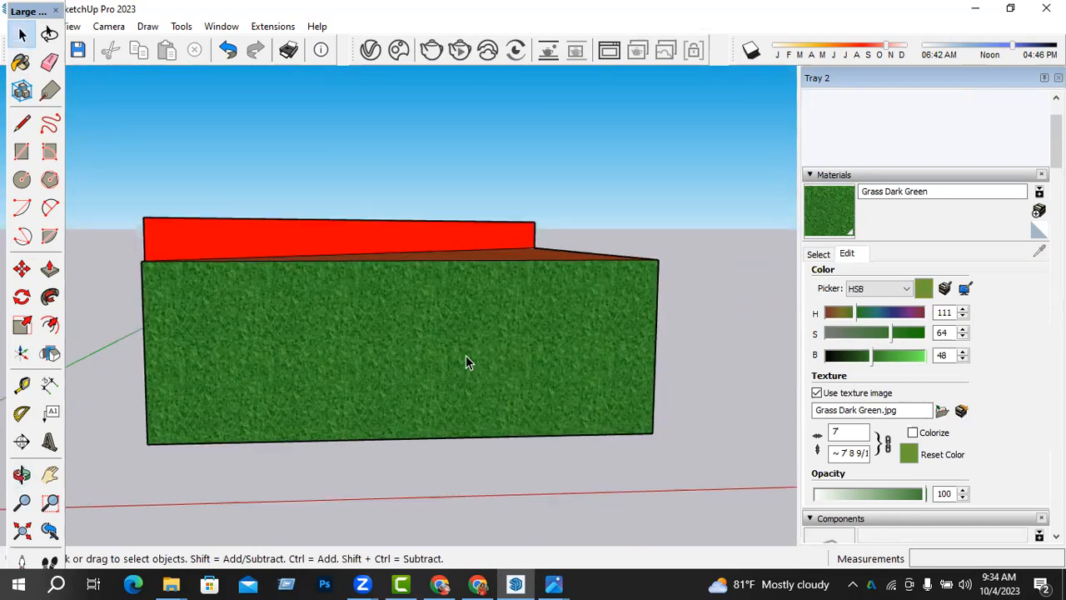
mouse_move(461, 348)
middle_down()
mouse_move(542, 302)
mouse_move(469, 338)
middle_up()
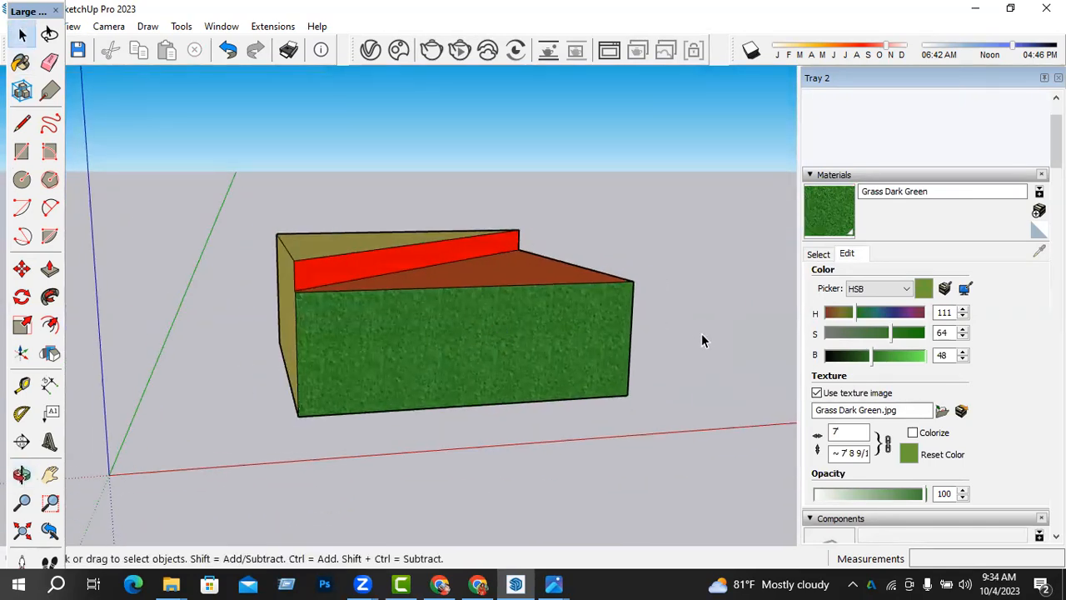
click(821, 254)
middle_drag(454, 350, 500, 315)
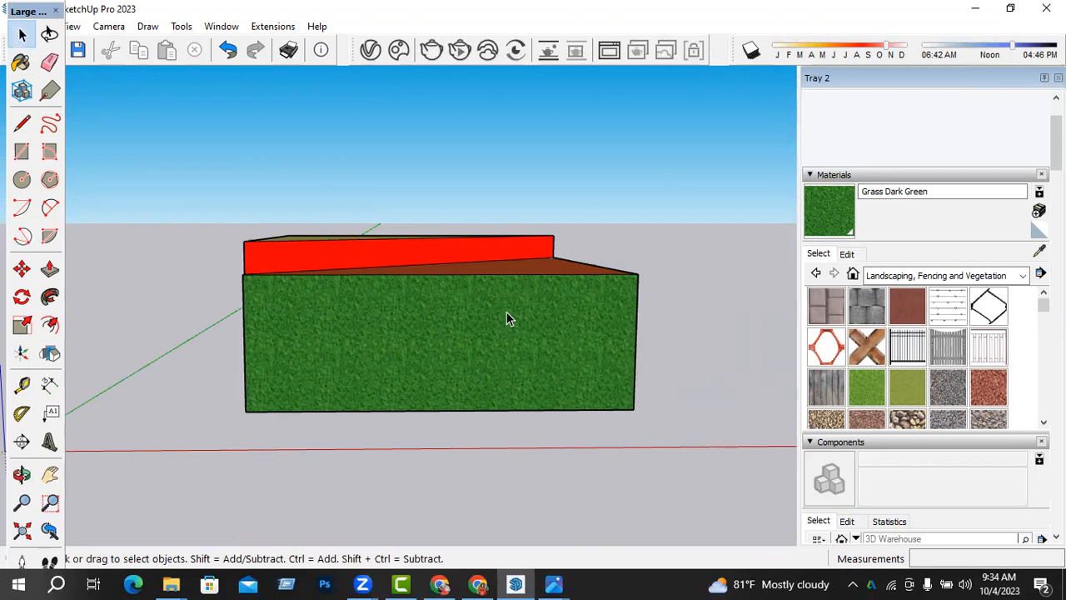
middle_drag(506, 312, 471, 351)
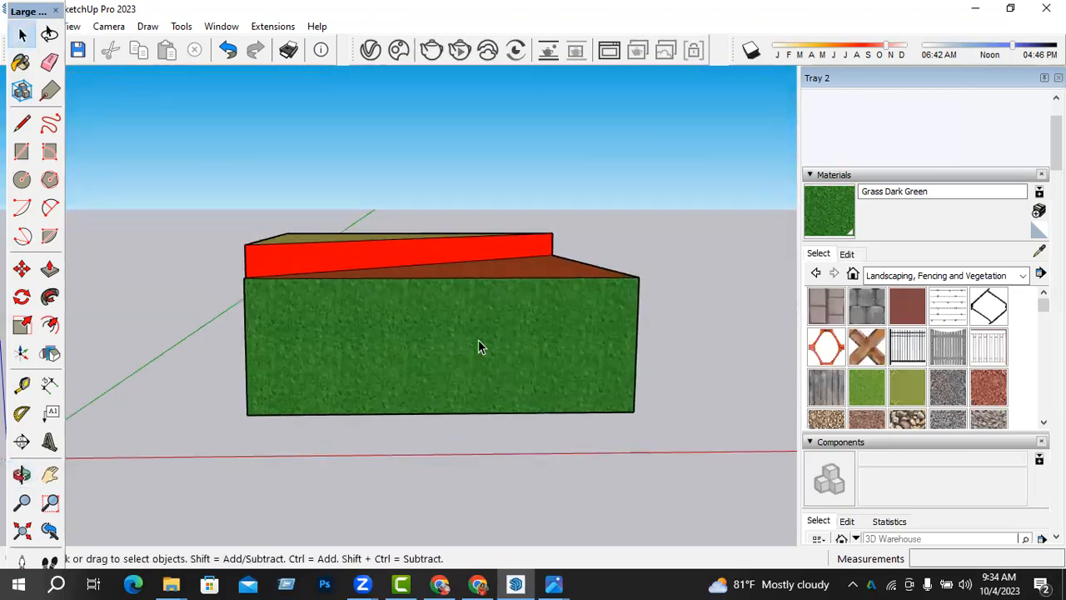
click(849, 256)
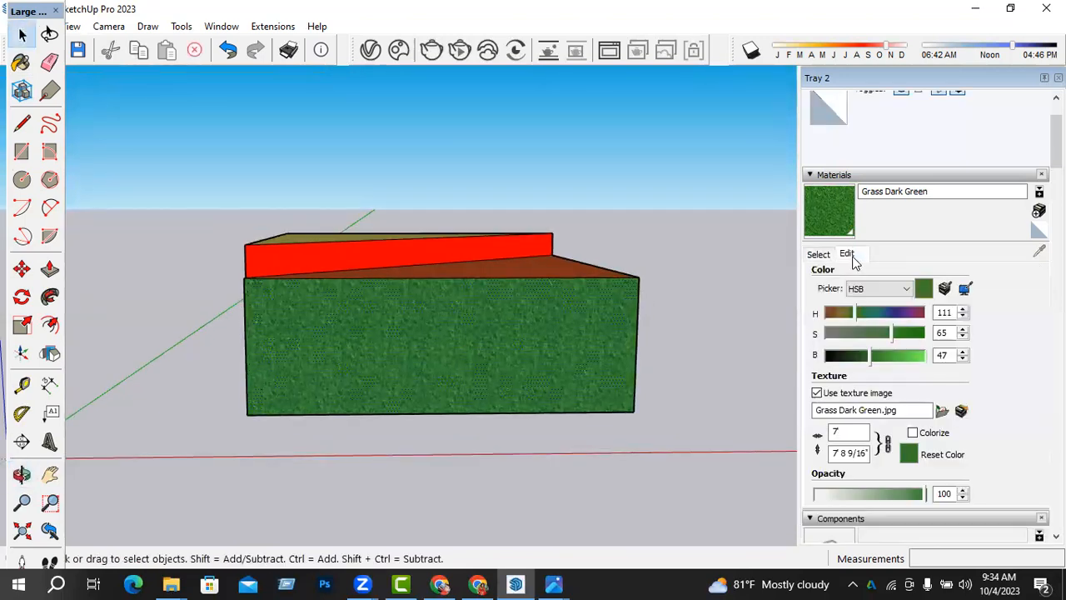
click(942, 411)
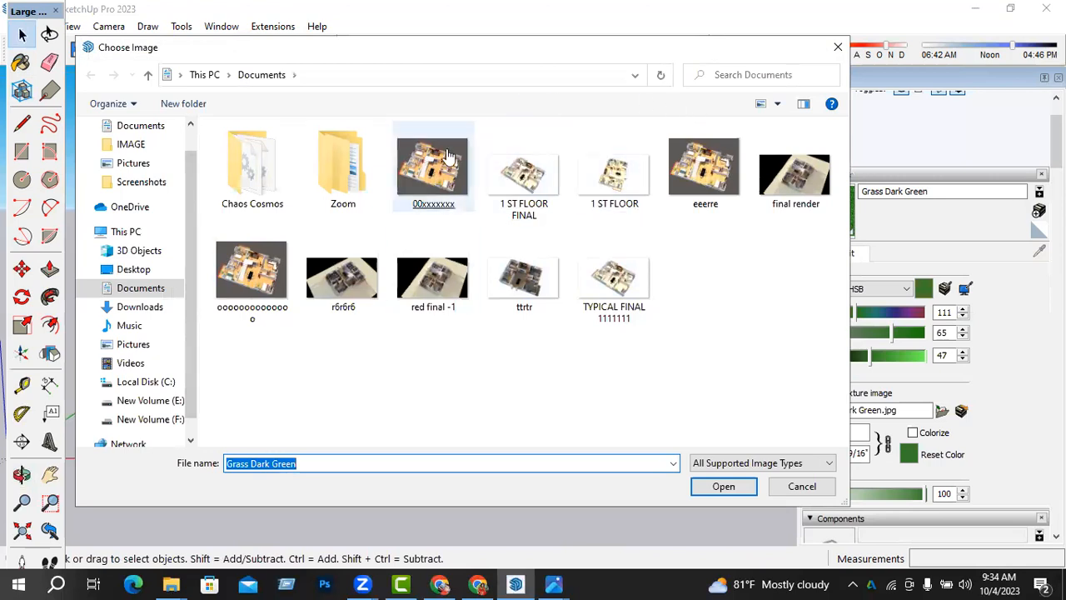
click(838, 47)
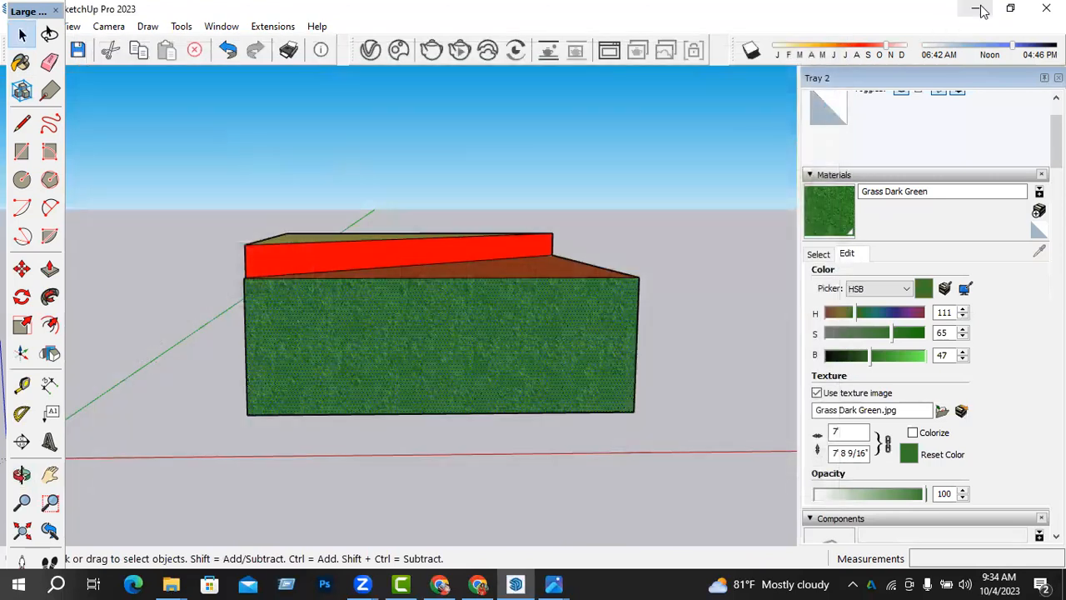
Switch to Google Chrome, open a browser profile, and search Google for GRASS in a new tab.
click(983, 12)
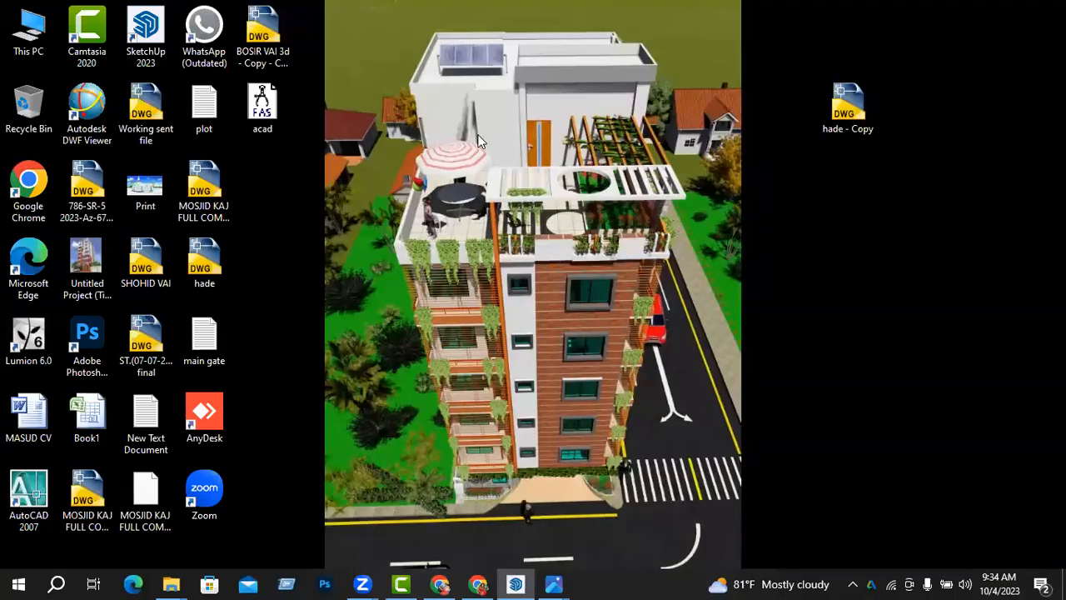
double_click(16, 192)
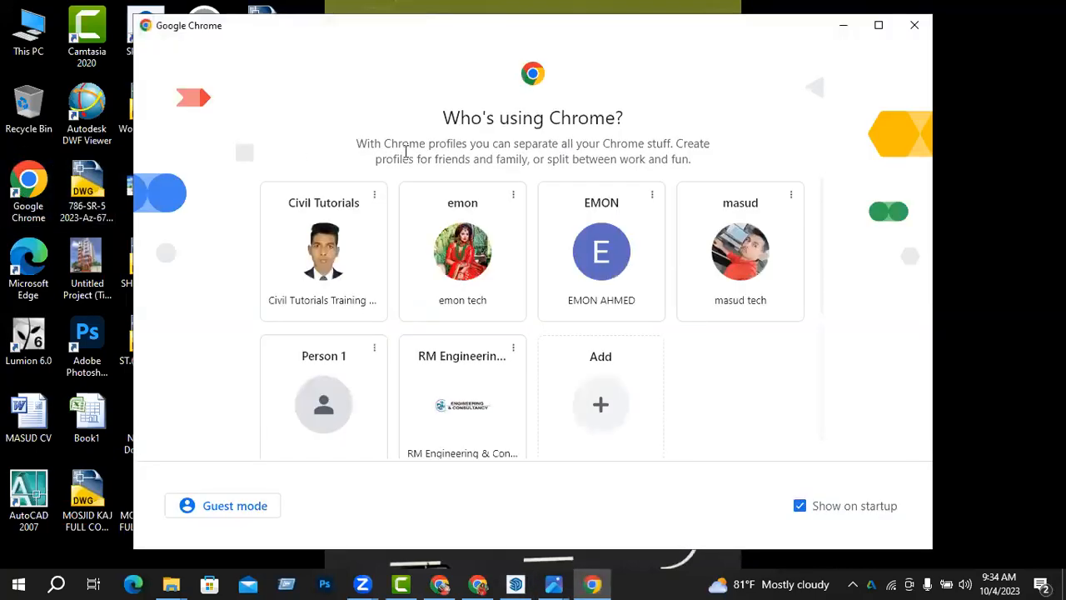
click(879, 26)
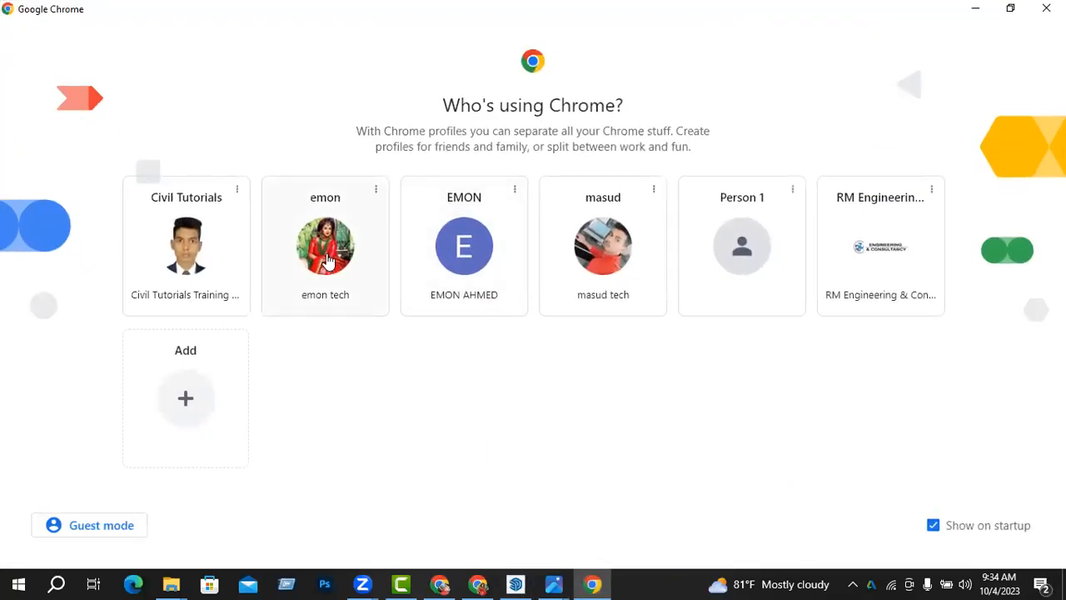
click(327, 256)
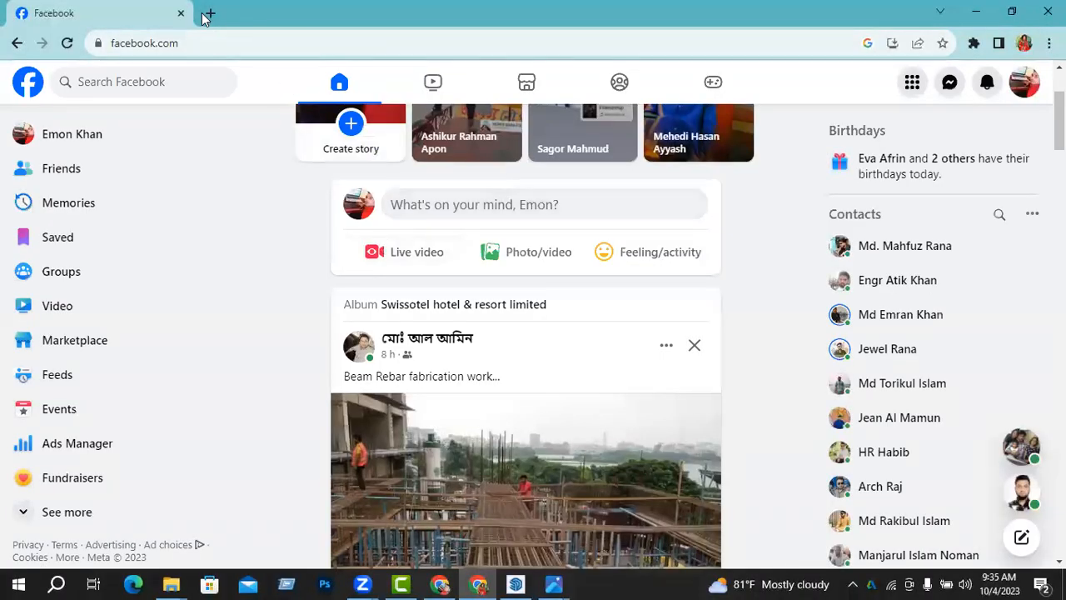
click(208, 14)
click(198, 45)
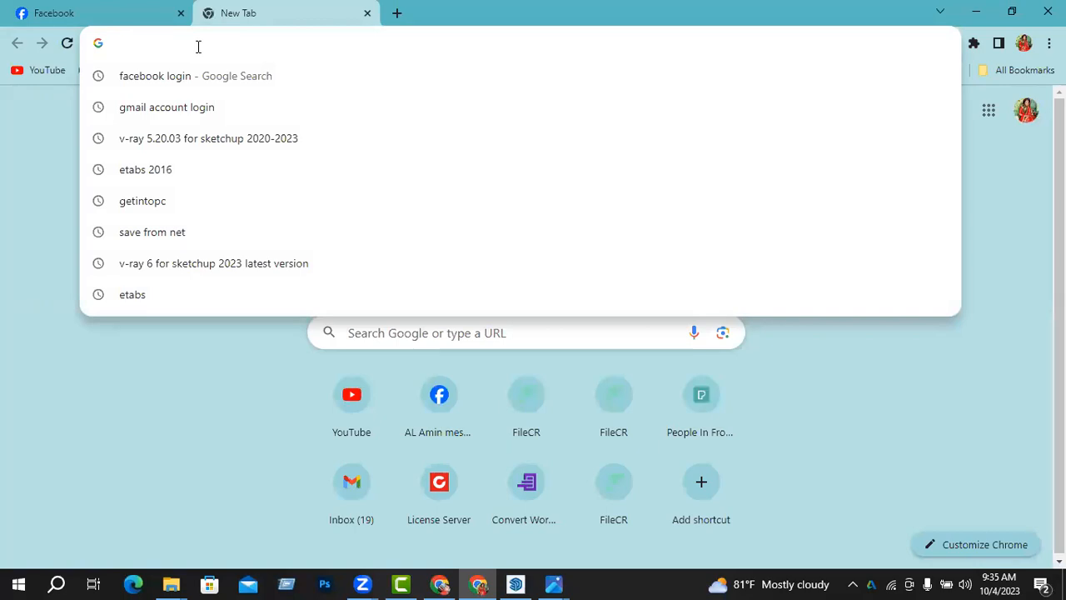
text(GRASS)
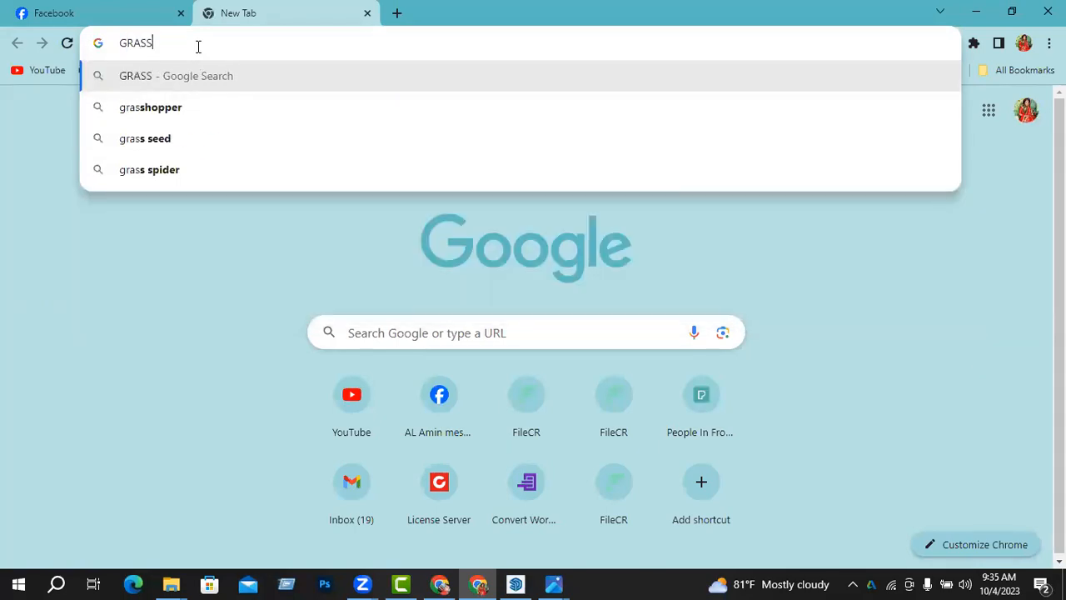
key(Return)
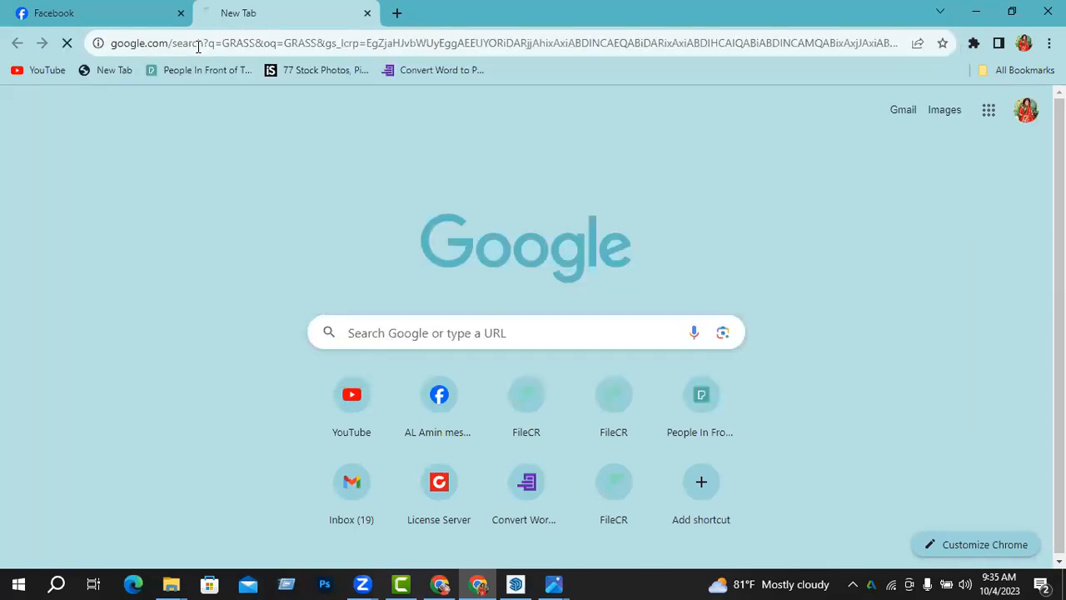
Browse the grass search results and open the preview of the first grass image, from Unsplash.
scroll(409, 251, down, 1)
scroll(412, 252, down, 5)
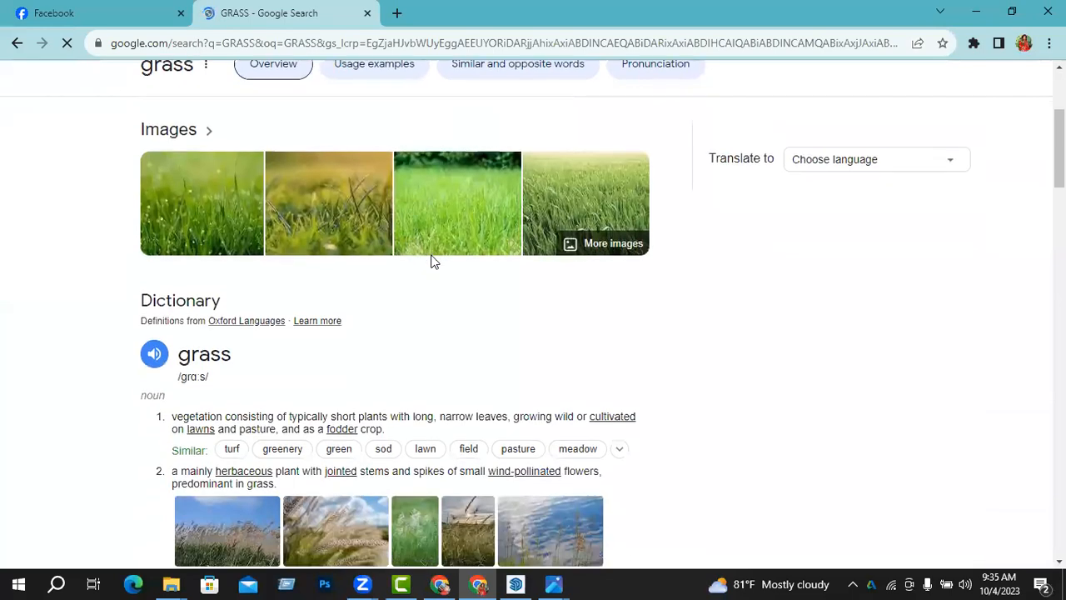
scroll(423, 236, down, 6)
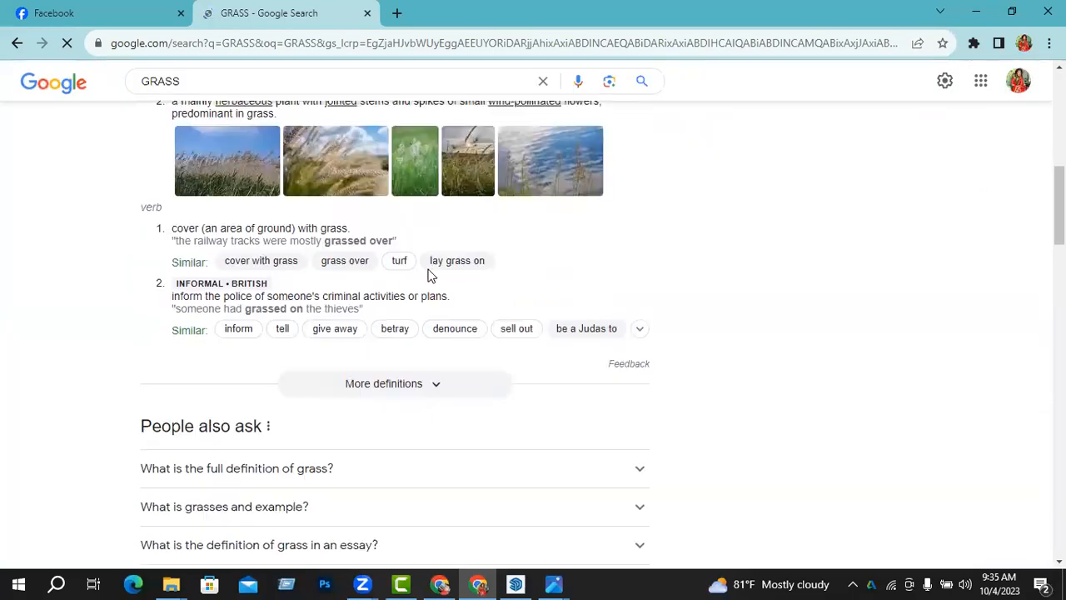
scroll(469, 290, up, 8)
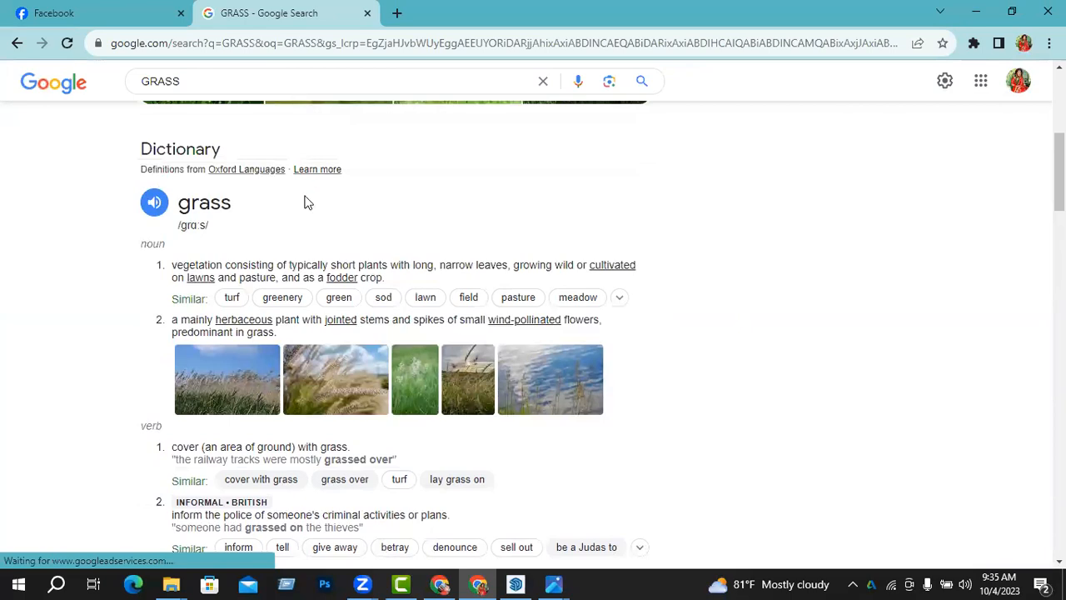
scroll(291, 210, up, 3)
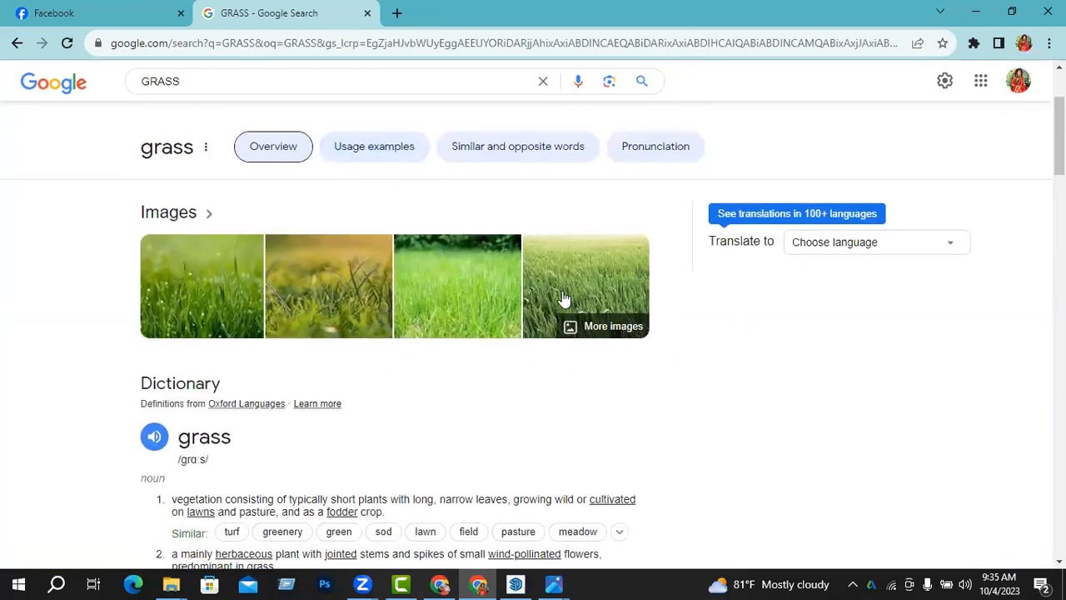
click(200, 294)
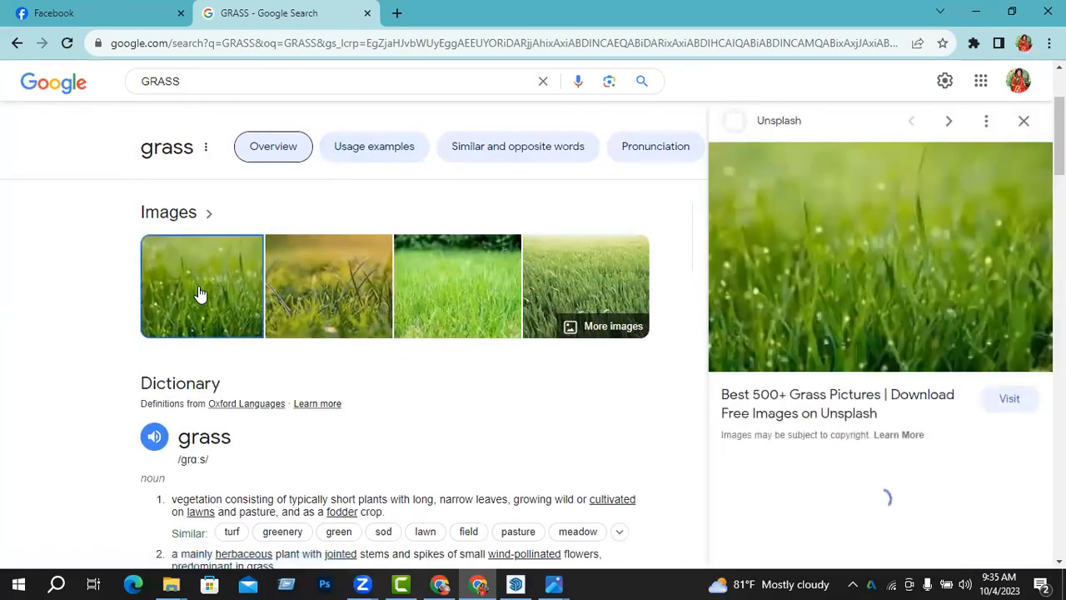
Open the related image search "texture grass" from the grass image preview.
scroll(775, 345, down, 3)
scroll(774, 346, down, 8)
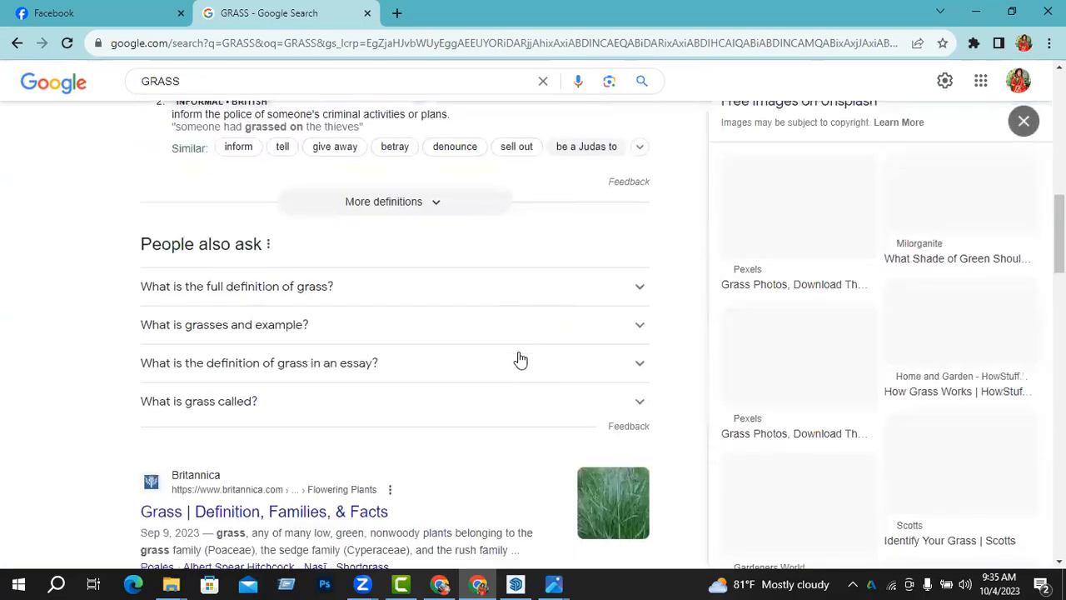
scroll(766, 344, down, 5)
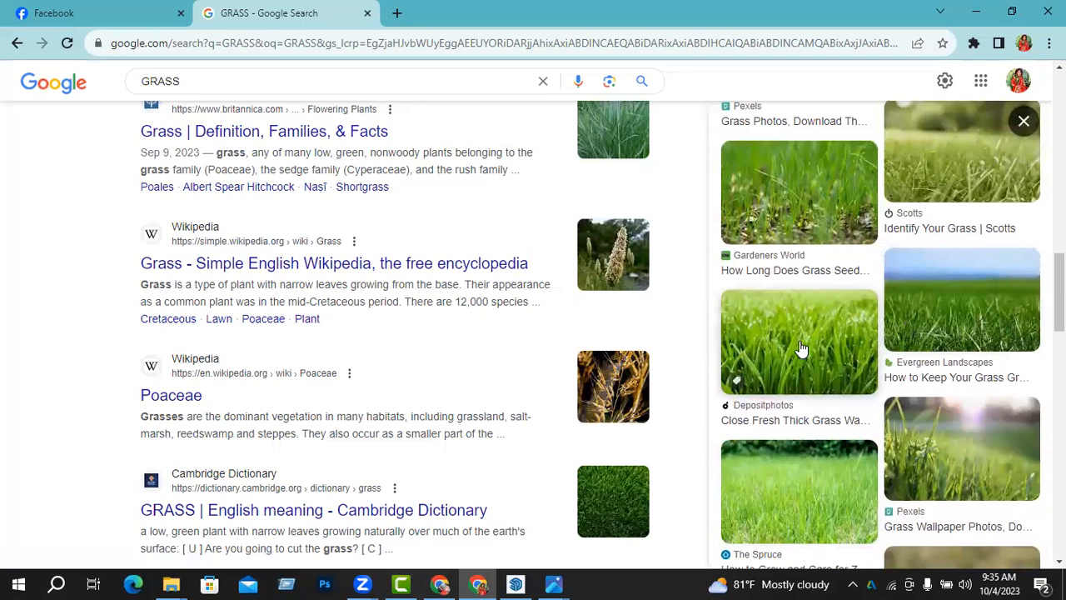
scroll(802, 349, down, 4)
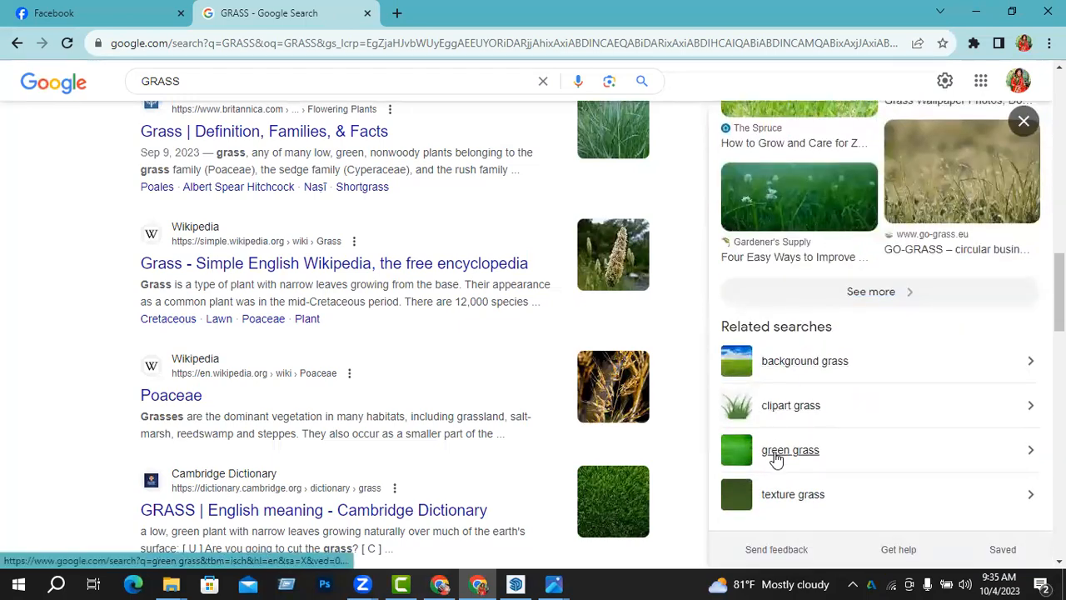
click(787, 498)
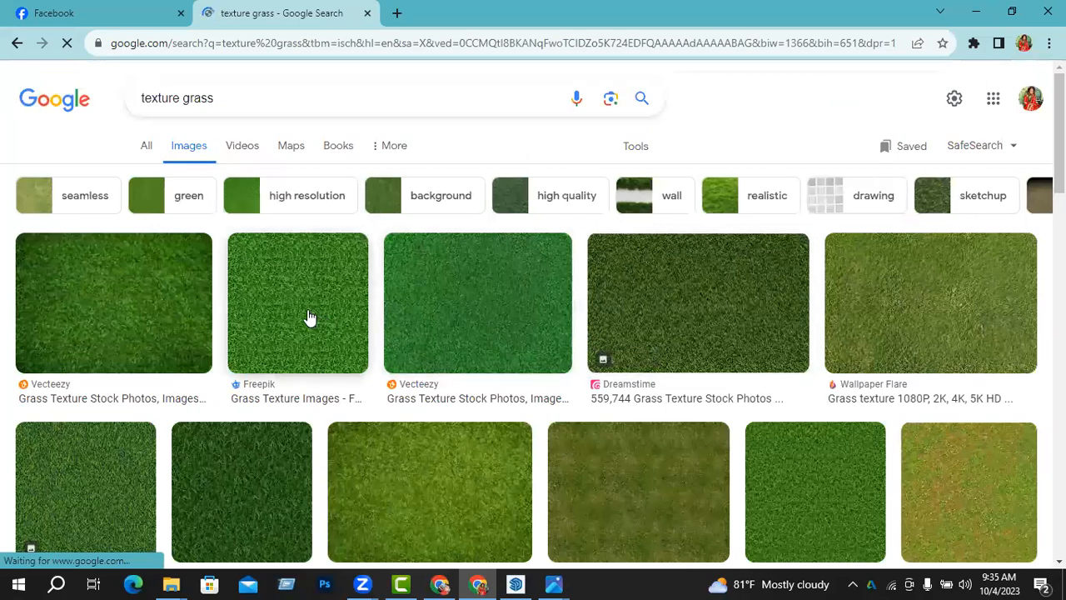
Save the Freepik grass texture image to the Music folder as seamless-green-grass-pattern_1284-52275.
click(308, 318)
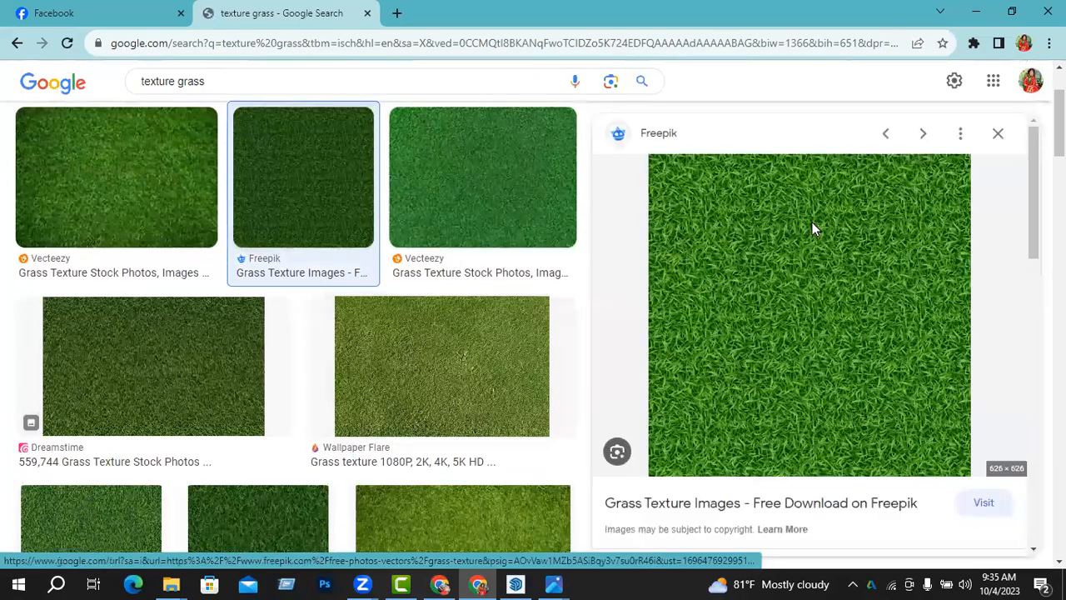
right_click(813, 223)
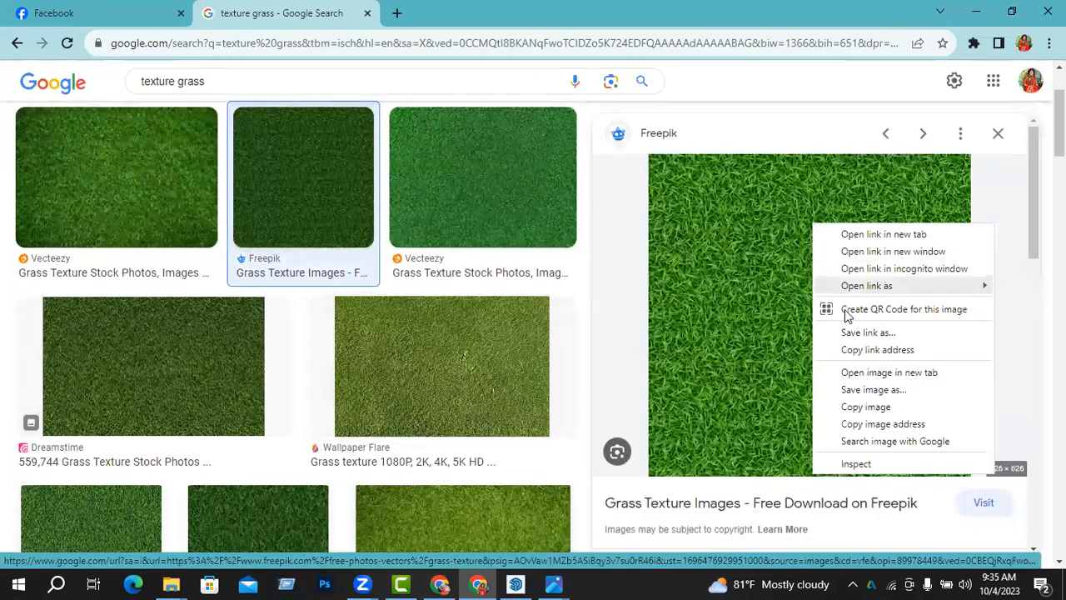
click(882, 373)
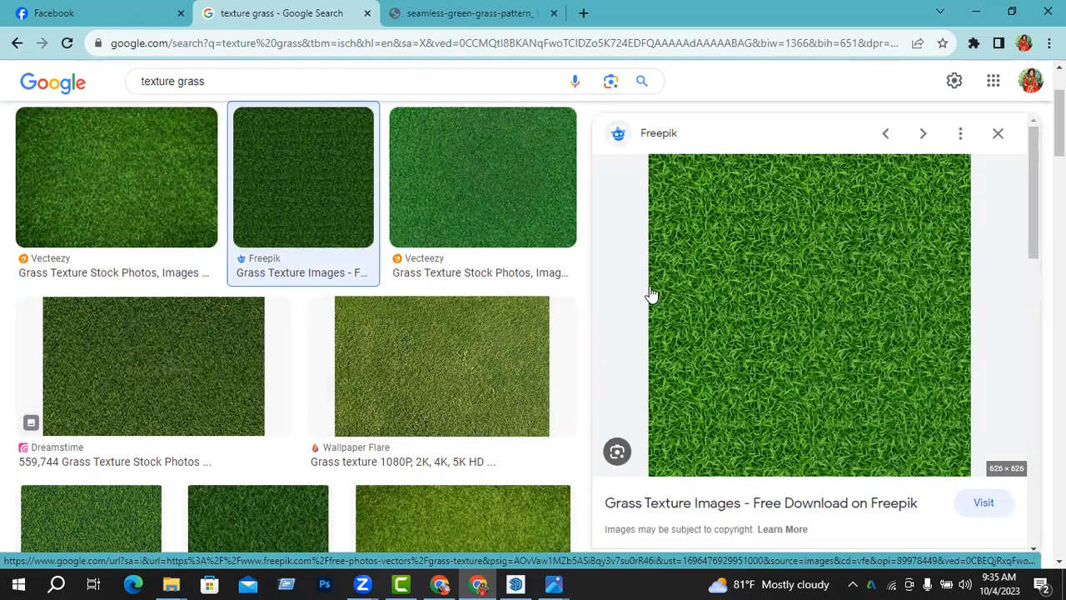
right_click(743, 269)
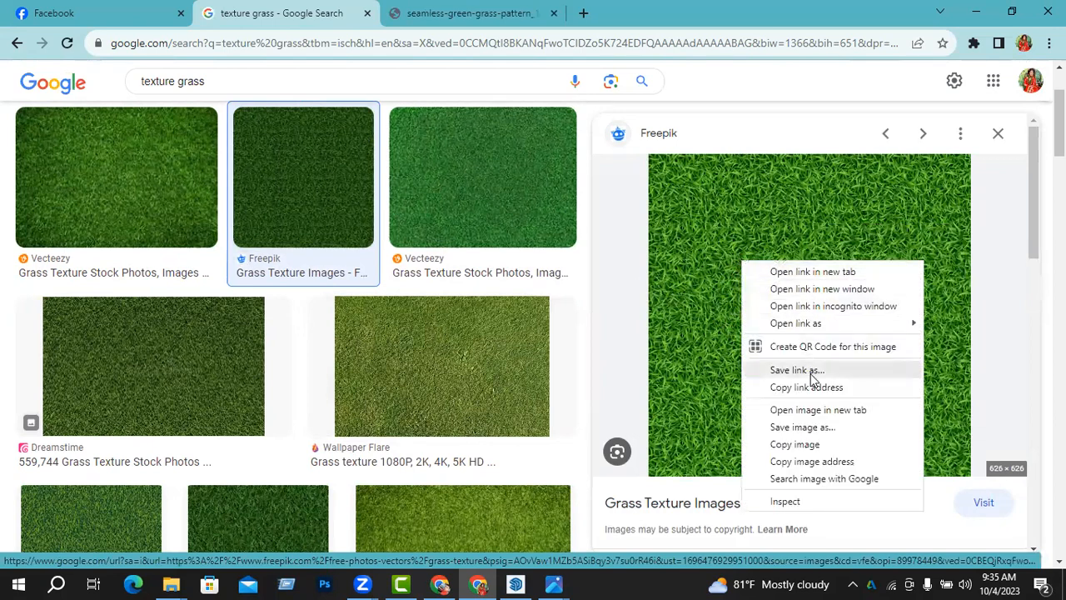
click(807, 441)
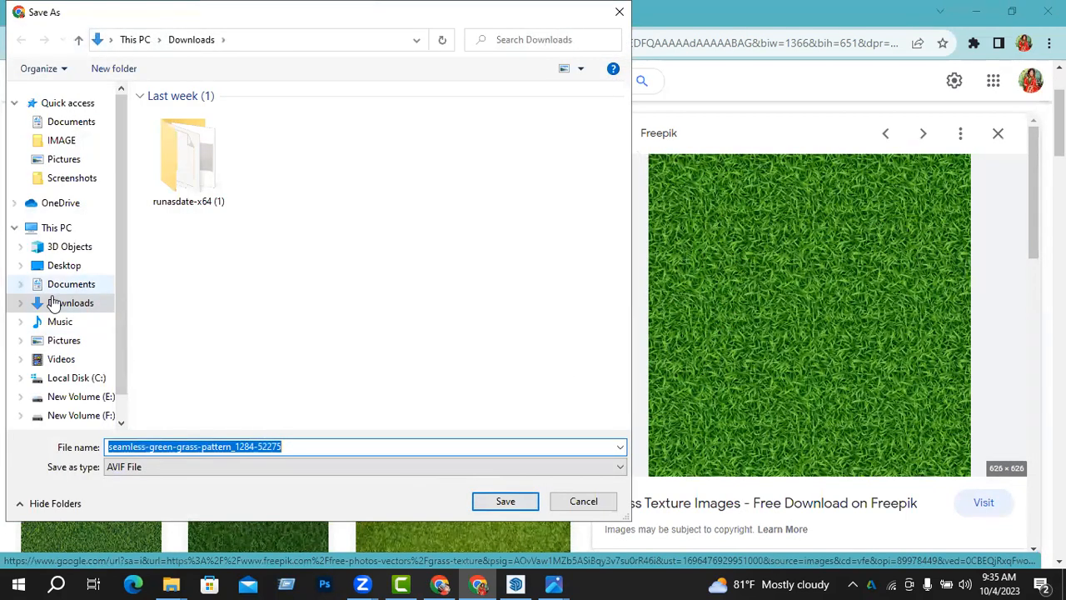
click(62, 323)
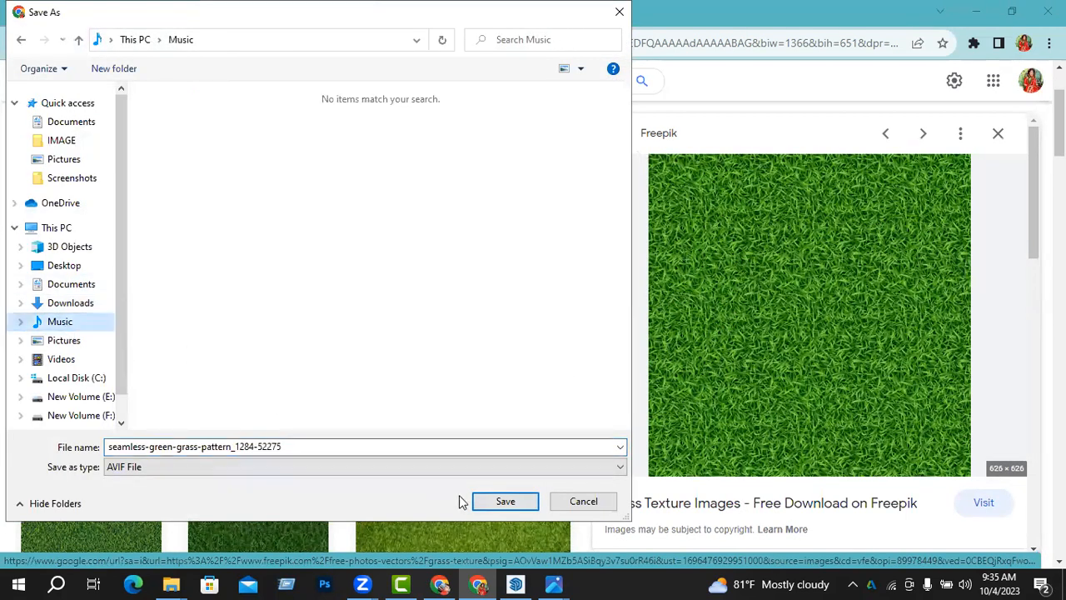
click(505, 502)
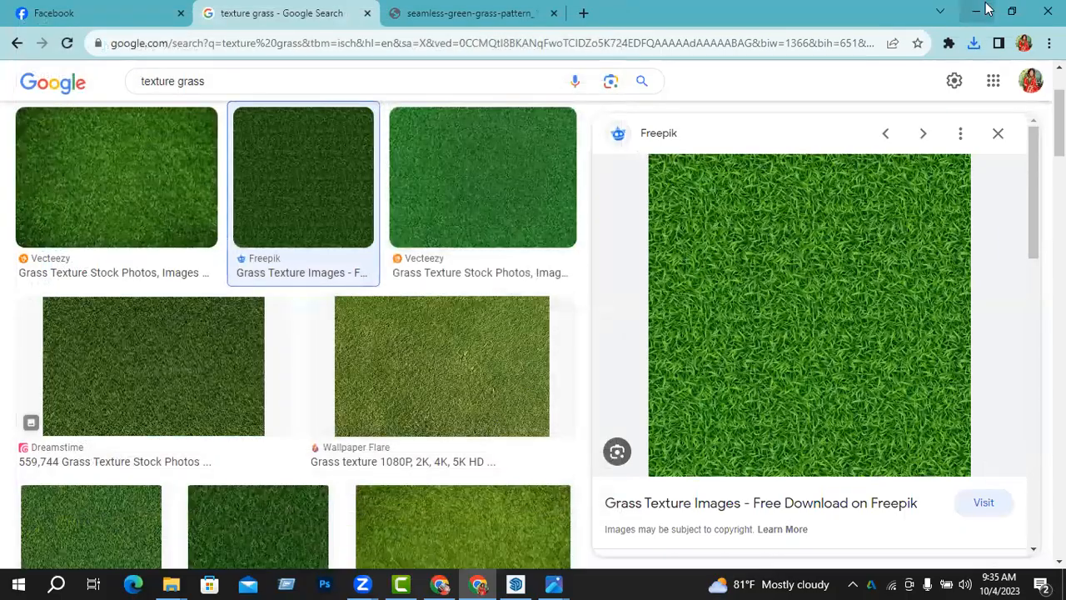
Switch to File Explorer and select the saved grass pattern image in the Music folder.
click(980, 11)
double_click(8, 34)
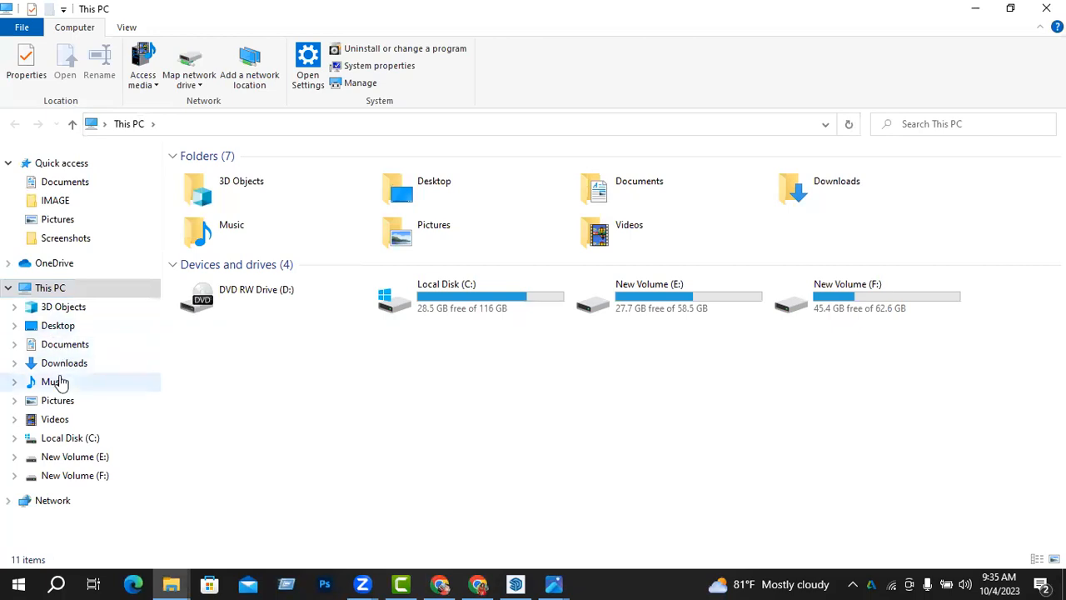
click(54, 382)
click(221, 212)
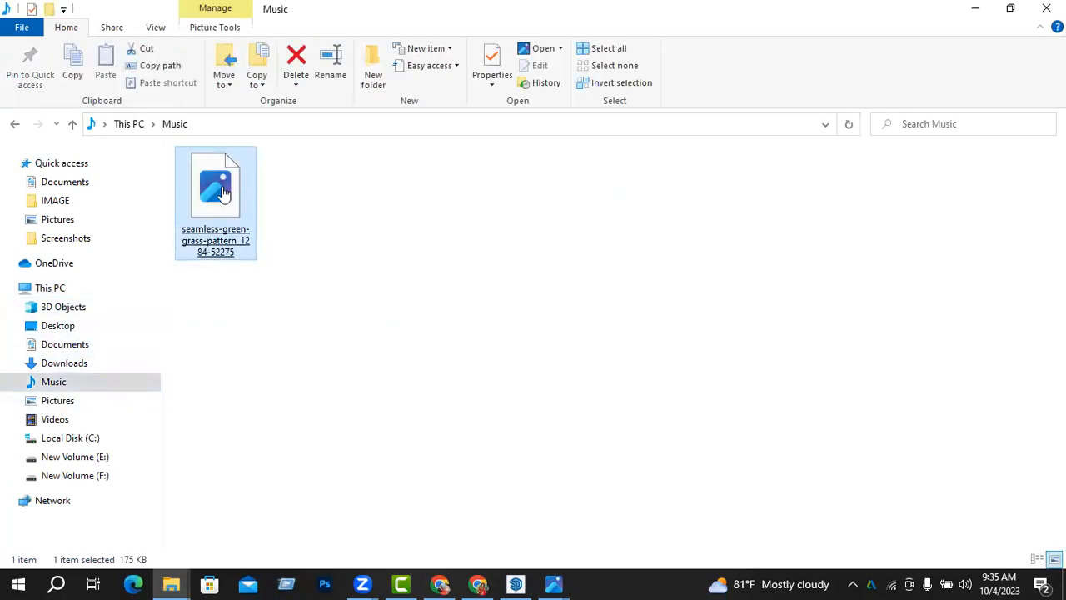
Open the saved seamless grass pattern image in the photo viewer to check it, close it, and put the Music folder away.
double_click(223, 192)
click(465, 431)
click(574, 476)
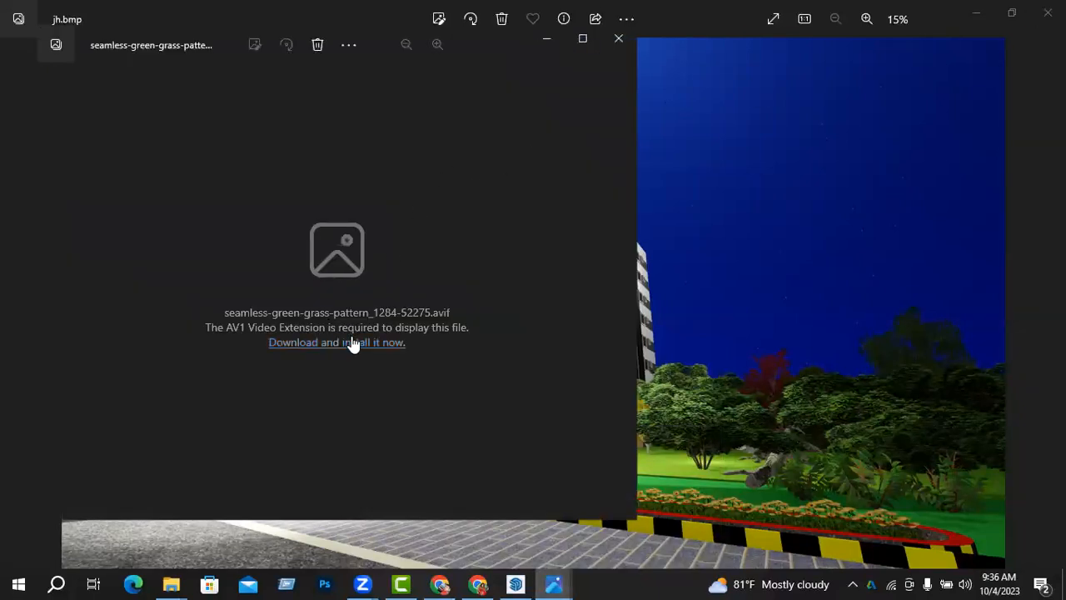
click(619, 39)
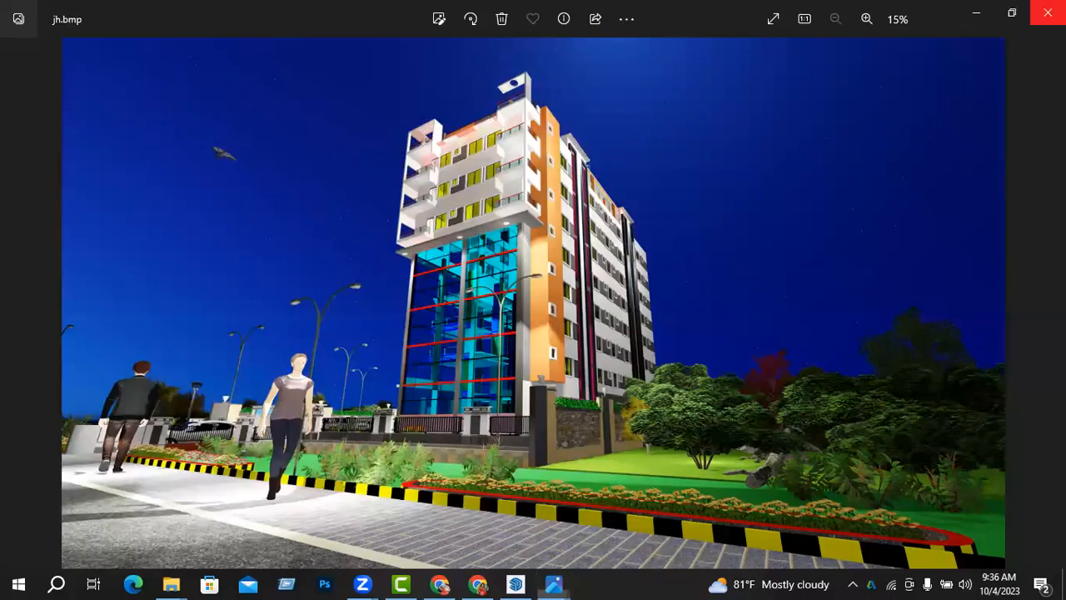
click(973, 13)
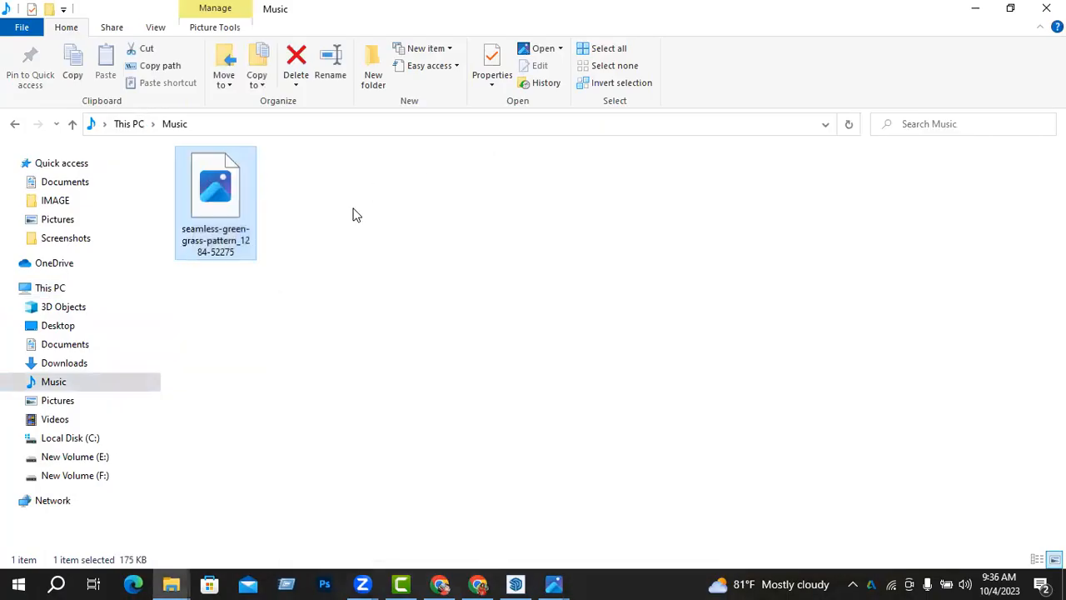
double_click(210, 192)
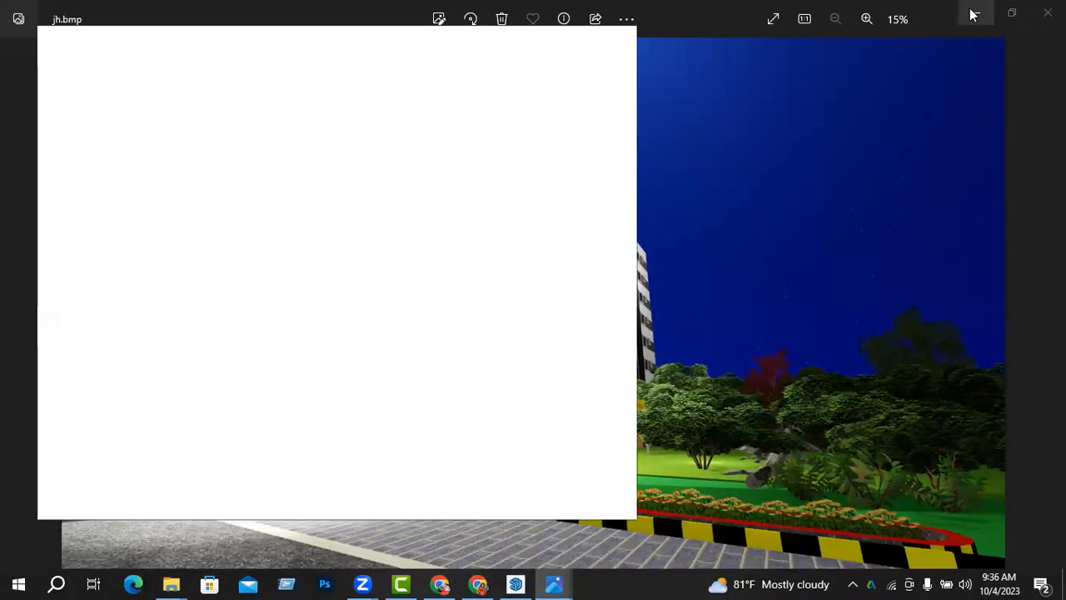
click(974, 13)
click(618, 38)
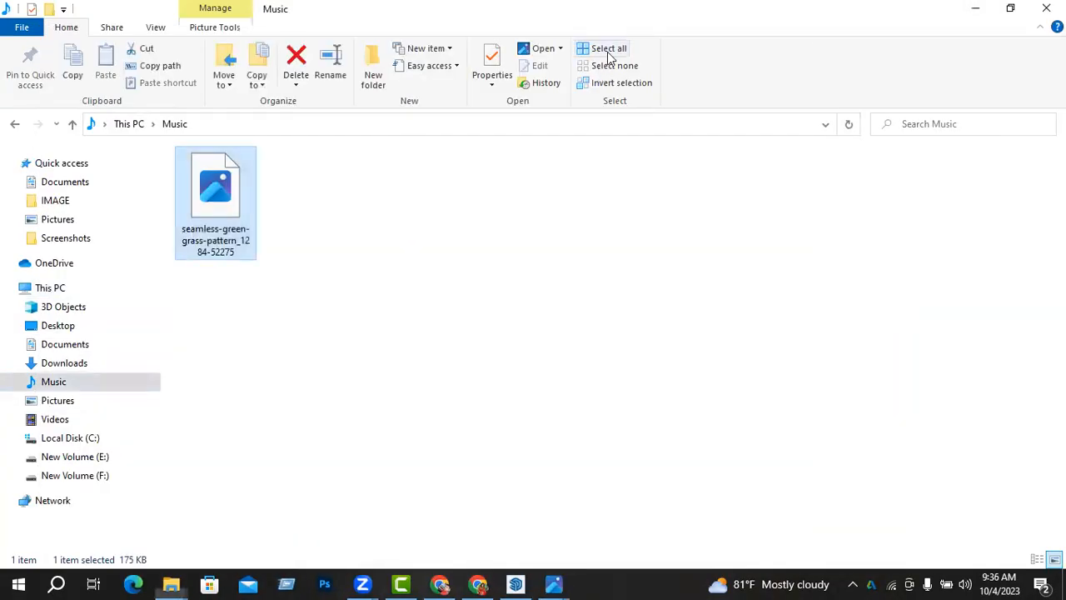
click(975, 8)
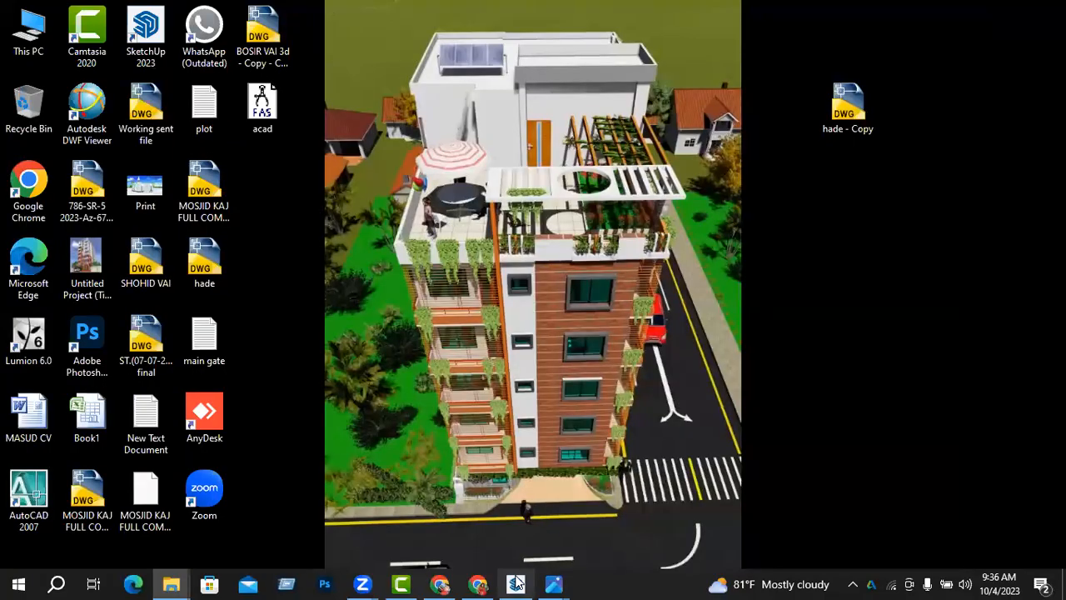
Switch to SketchUp and try to find the saved grass image as the texture file for the Grass Dark Green material.
click(515, 584)
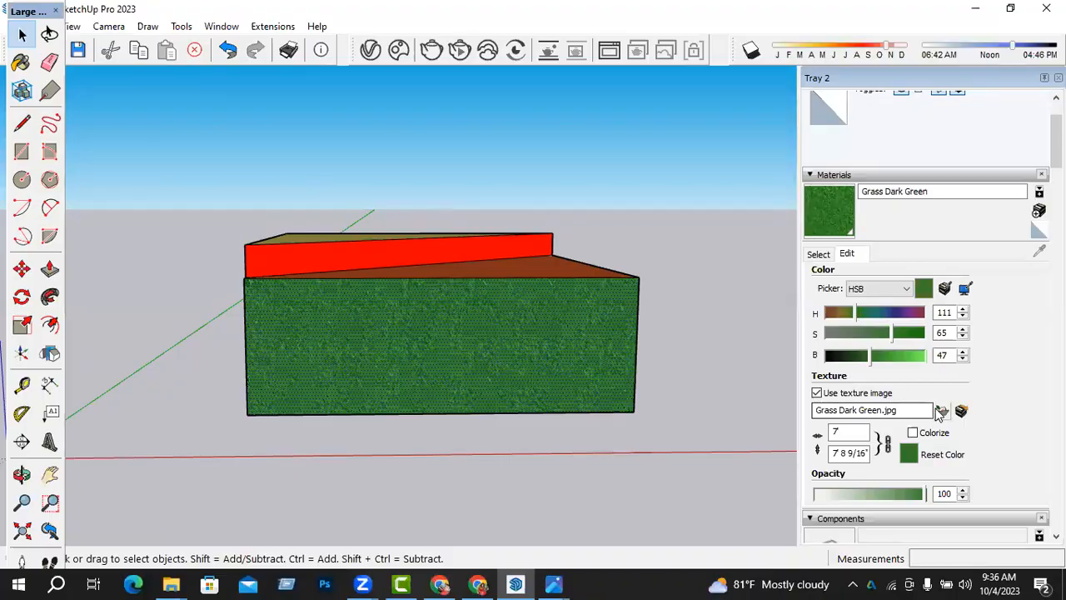
click(941, 410)
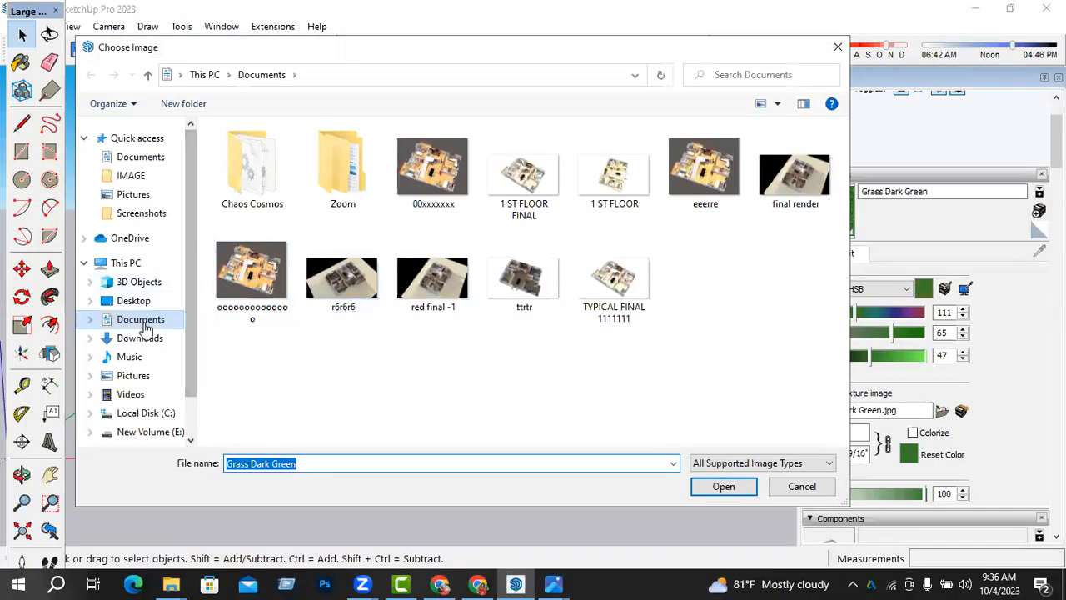
click(131, 357)
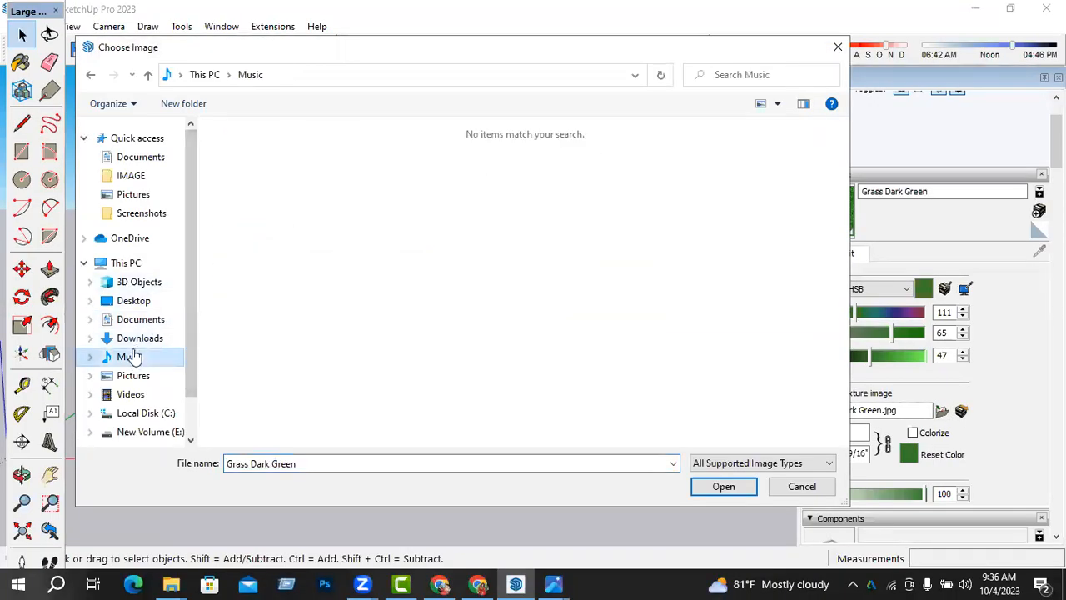
click(138, 338)
click(134, 376)
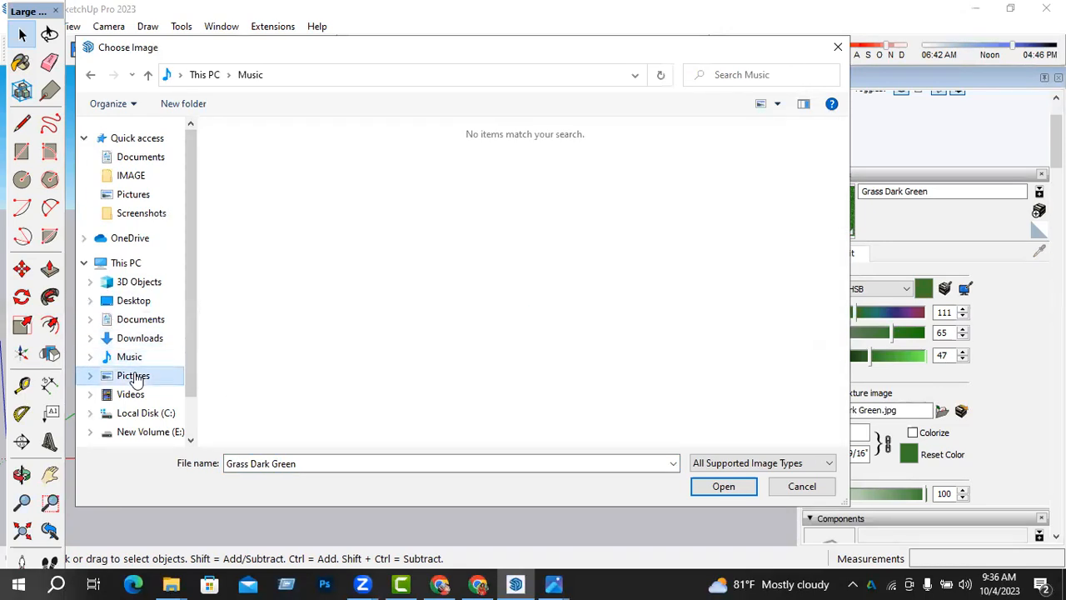
click(140, 338)
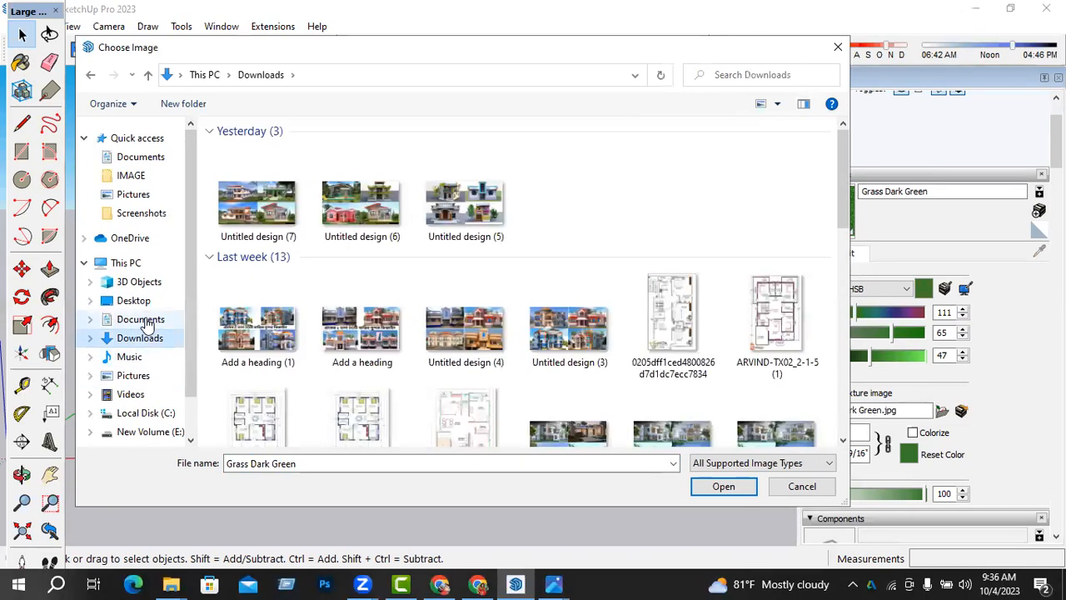
click(143, 323)
click(137, 298)
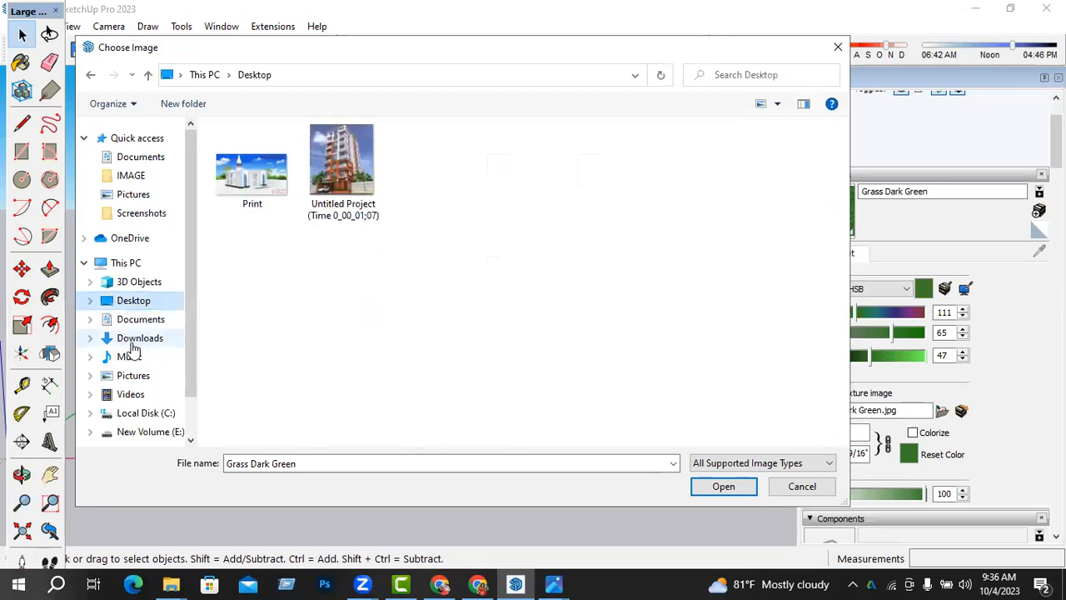
click(136, 338)
click(134, 356)
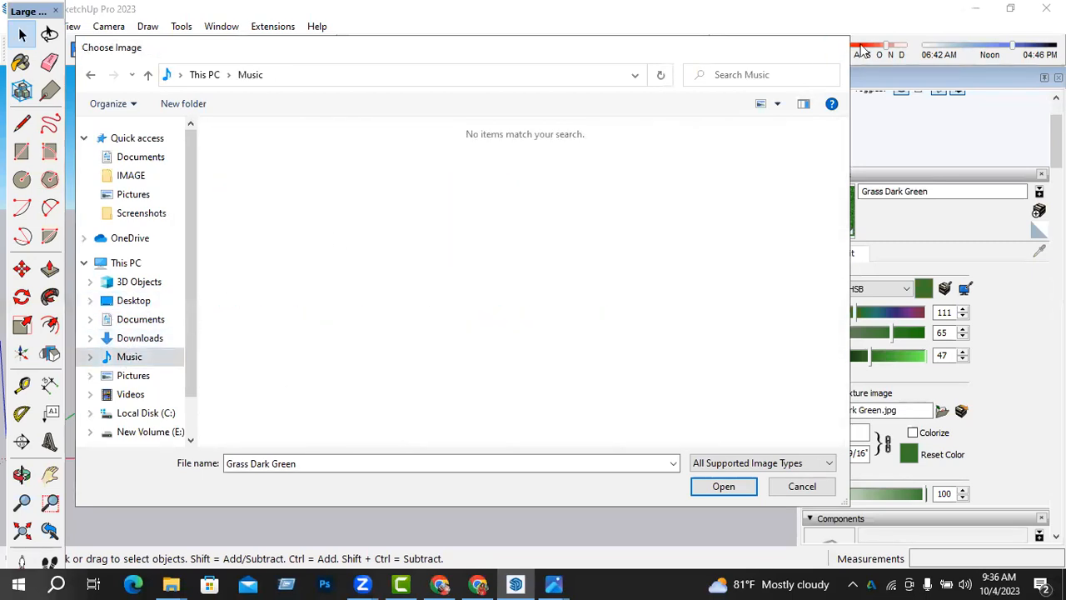
click(835, 47)
Switch to Chrome and save the Freepik grass image again to the Music folder with the file type All Files.
click(974, 8)
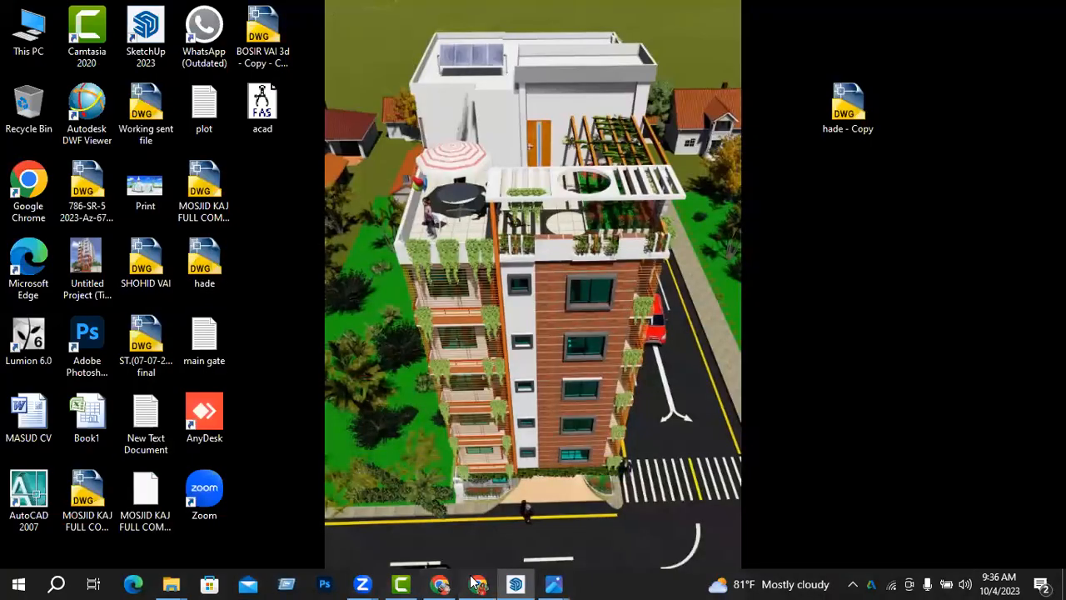
click(476, 583)
right_click(745, 315)
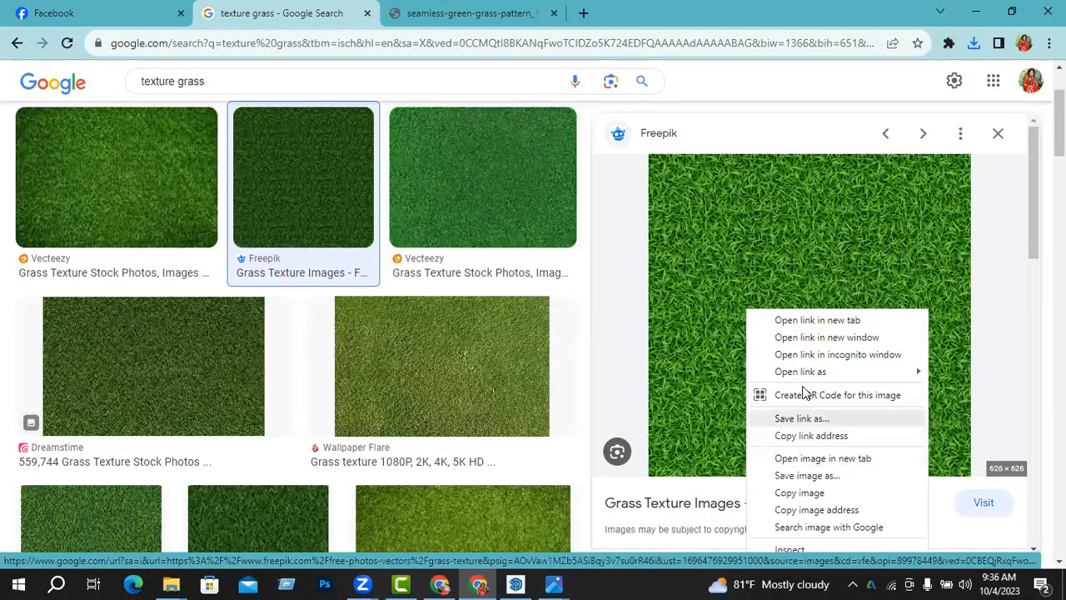
click(808, 475)
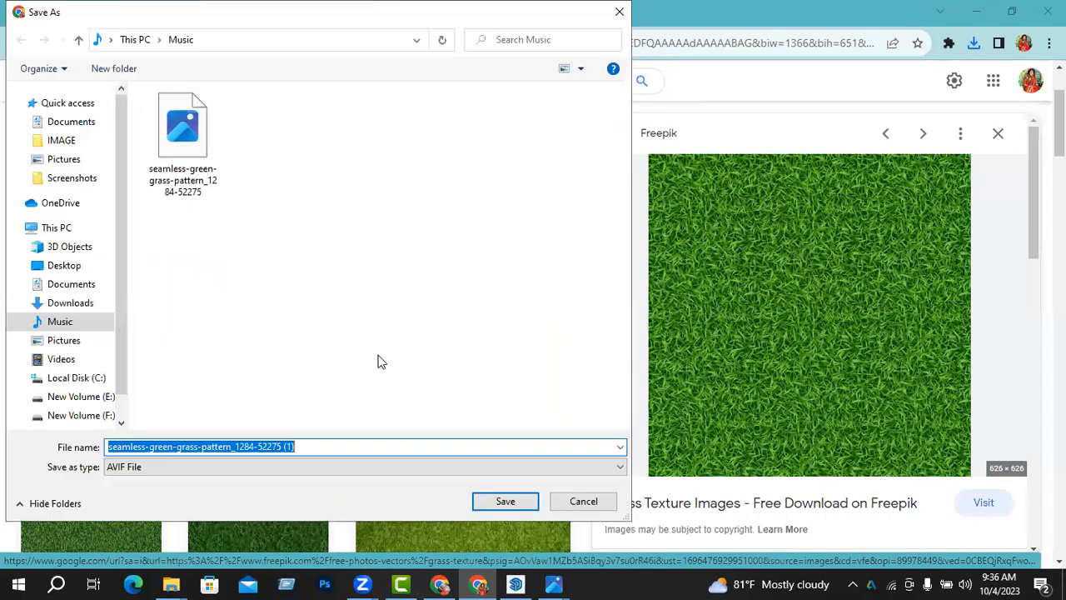
click(307, 468)
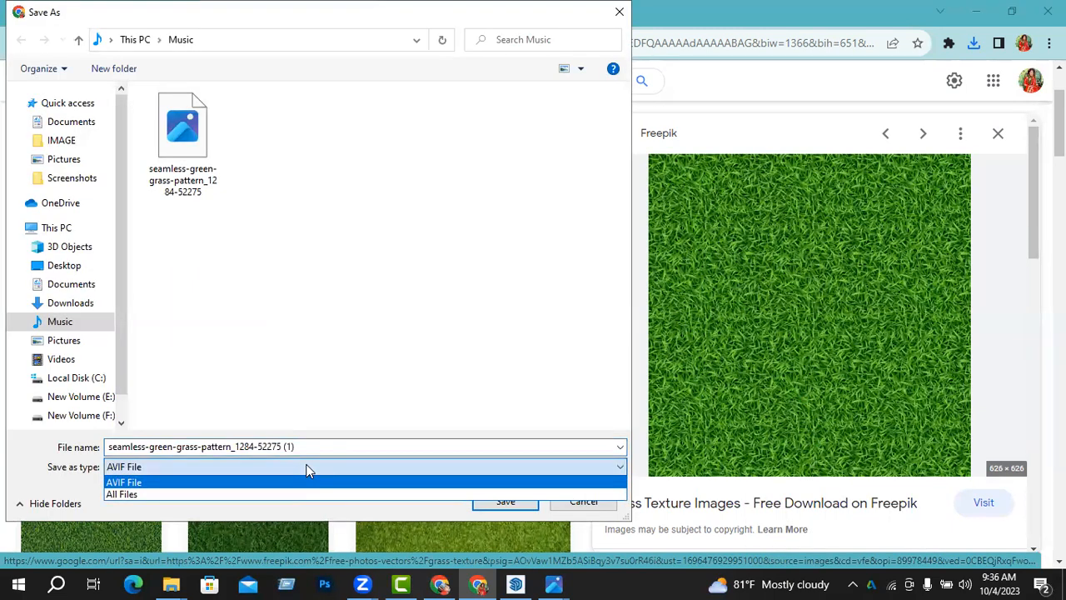
click(283, 495)
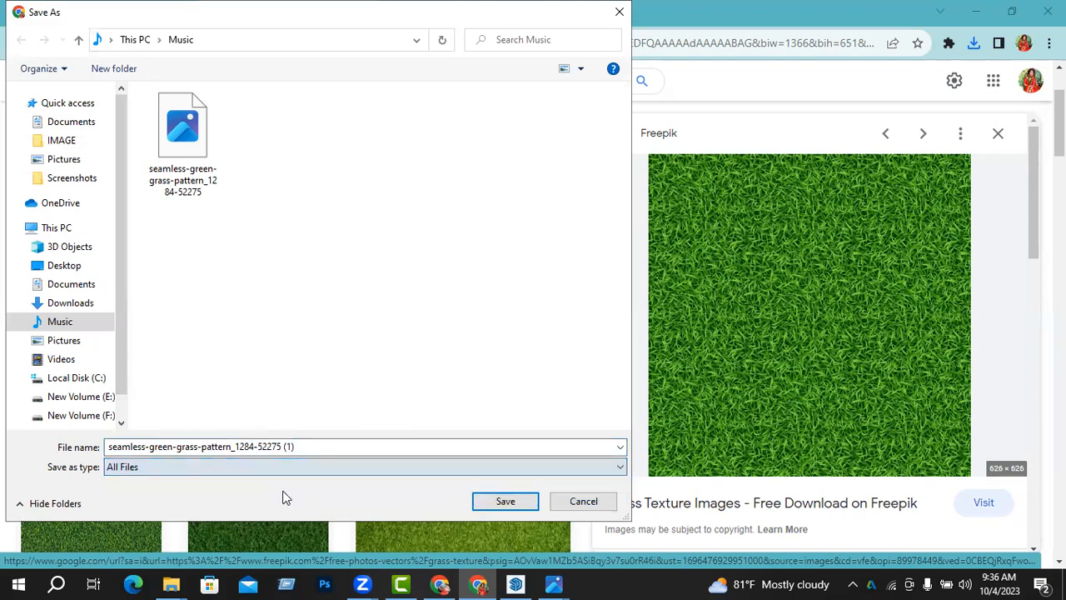
click(505, 502)
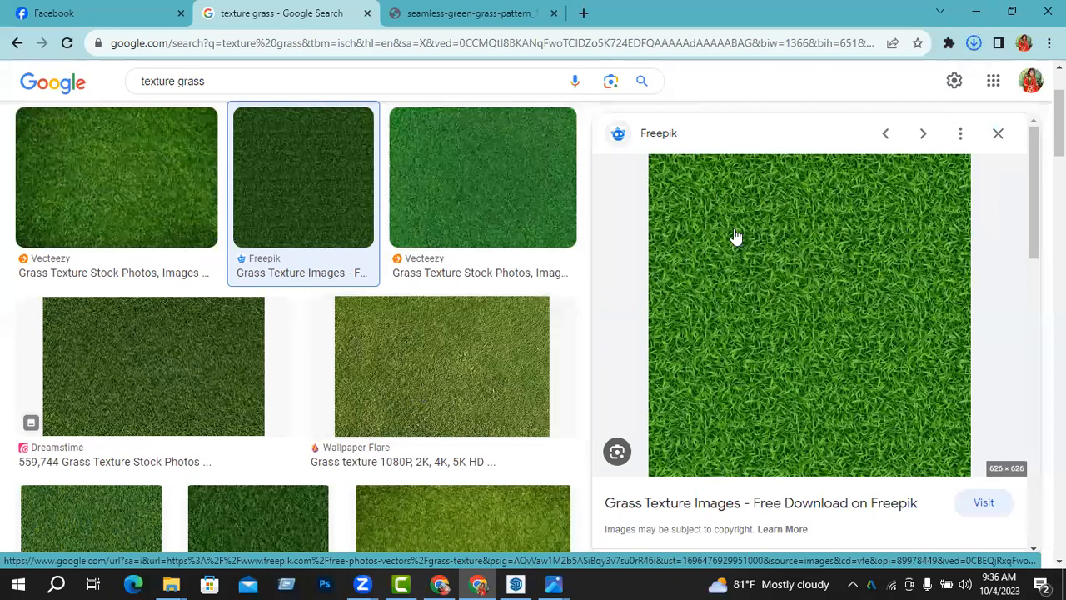
Show the second downloaded grass pattern in its folder and open it in the photo viewer to check it.
click(973, 43)
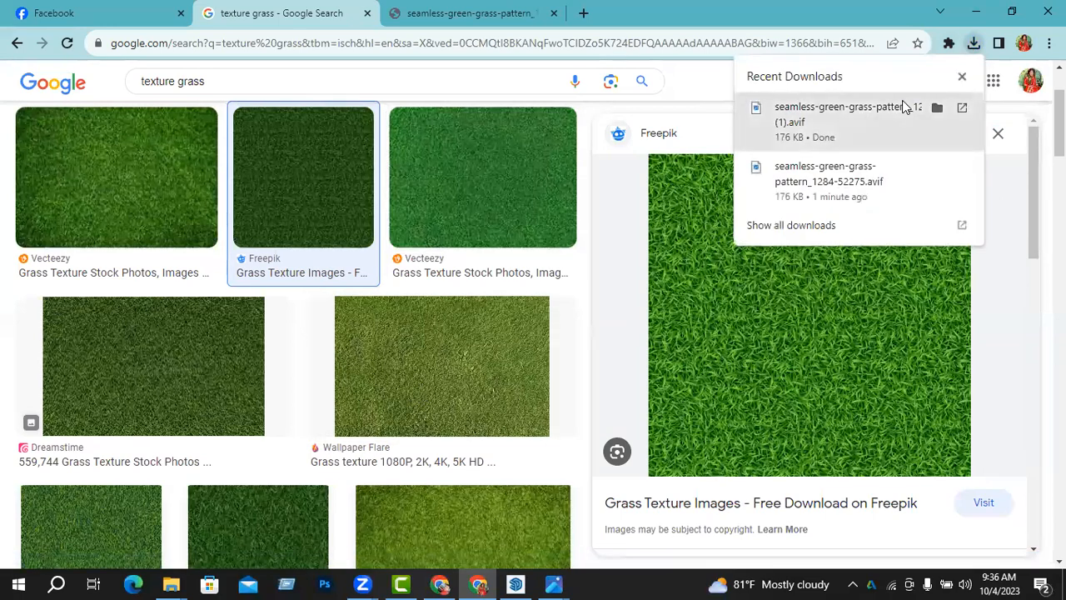
click(938, 109)
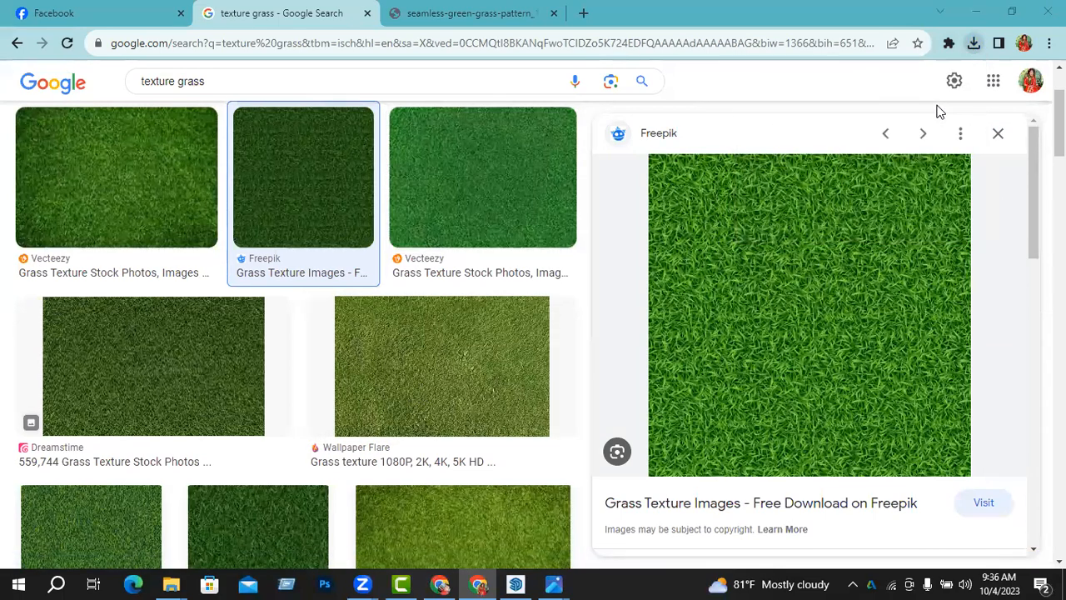
double_click(225, 210)
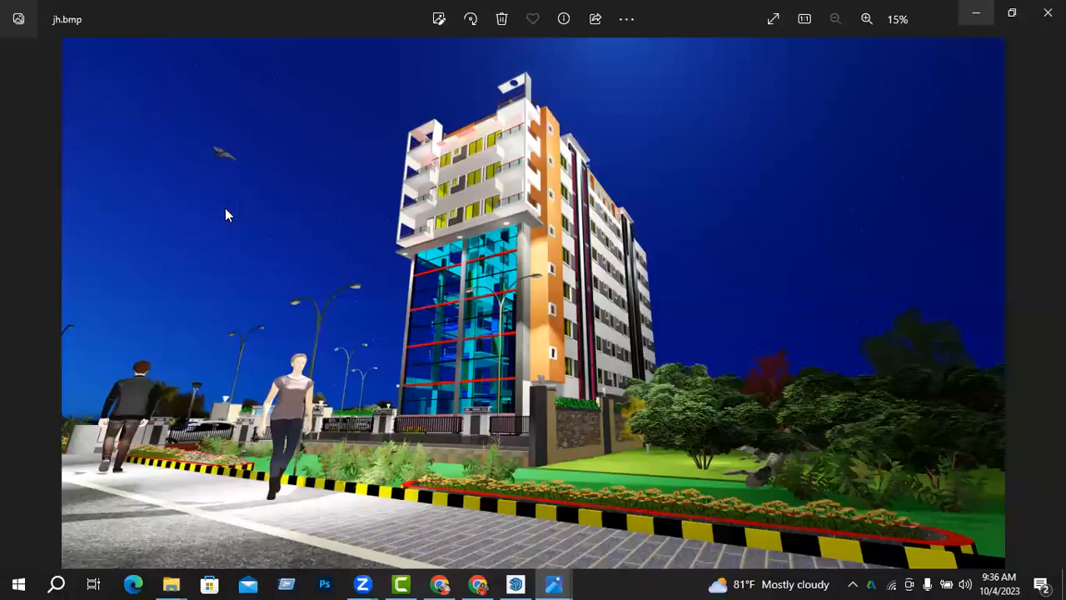
click(972, 12)
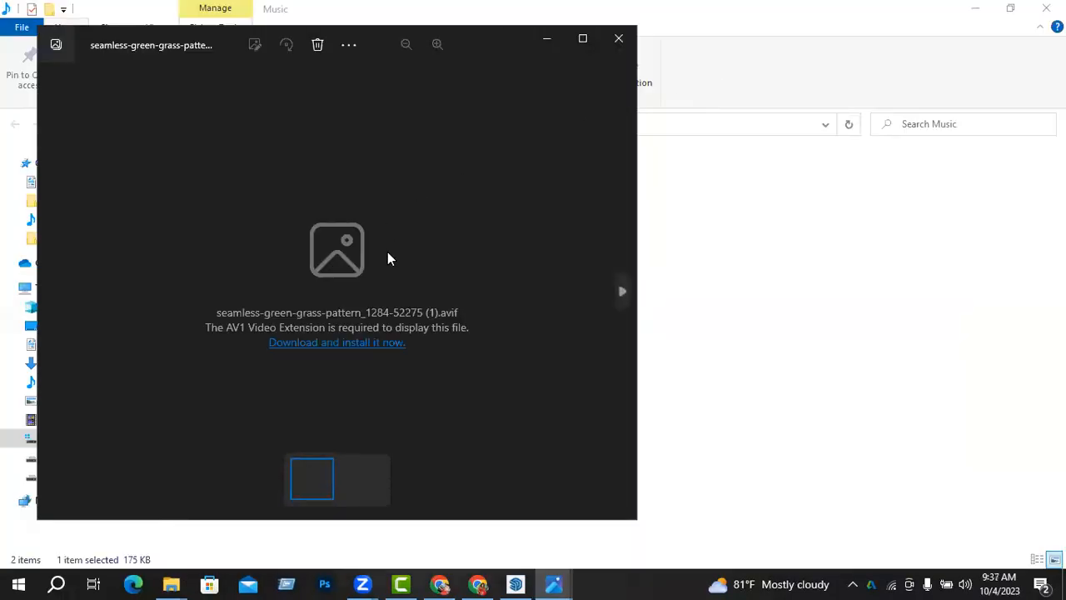
click(619, 39)
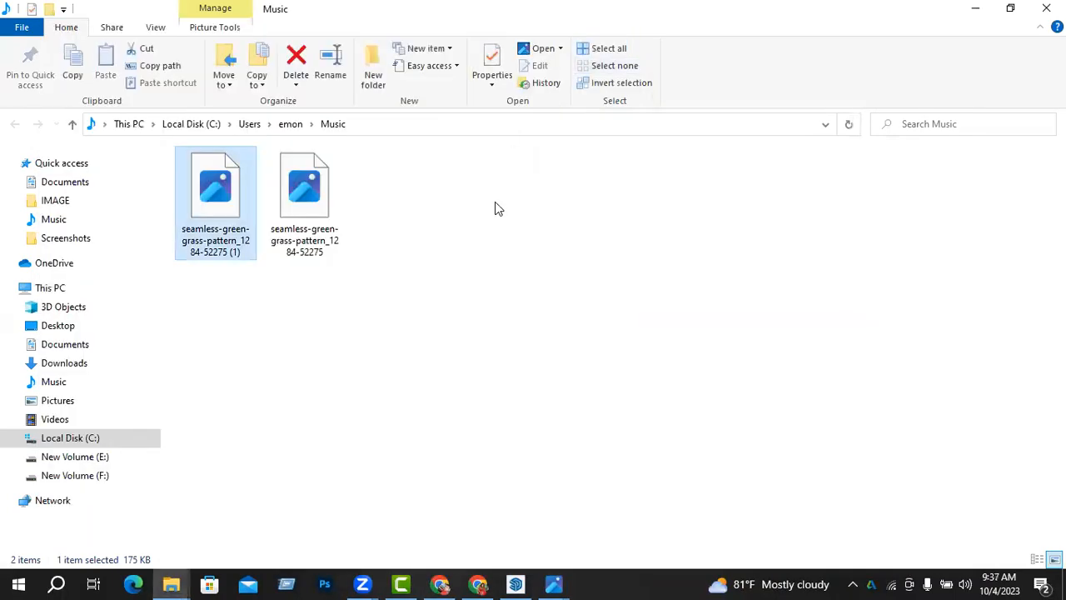
right_click(227, 262)
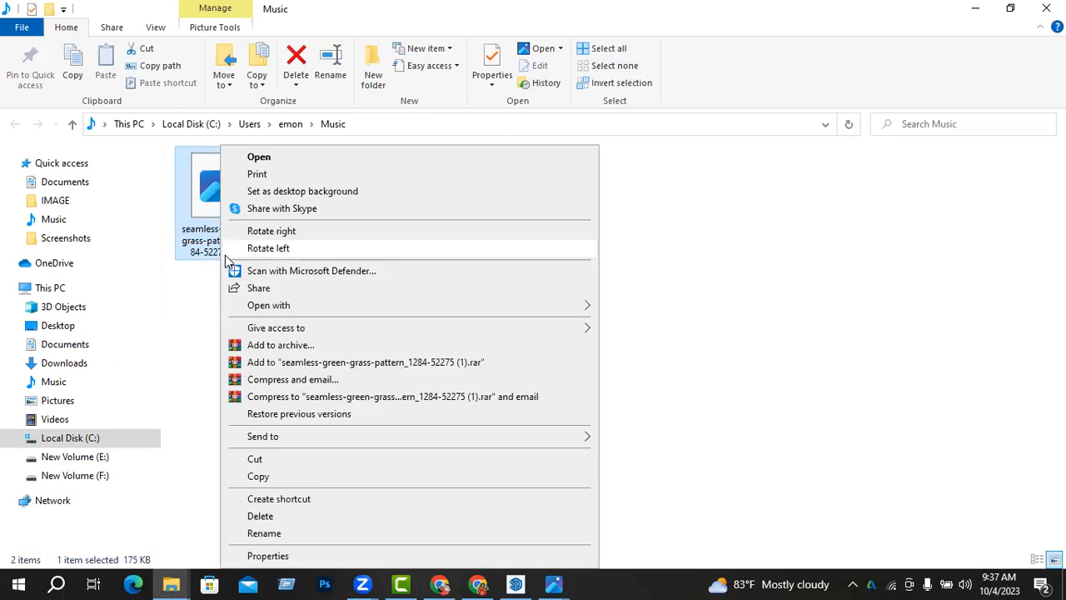
click(607, 240)
Return to the browser and save the Vecteezy grass texture image as a JPEG in the Music folder.
click(988, 19)
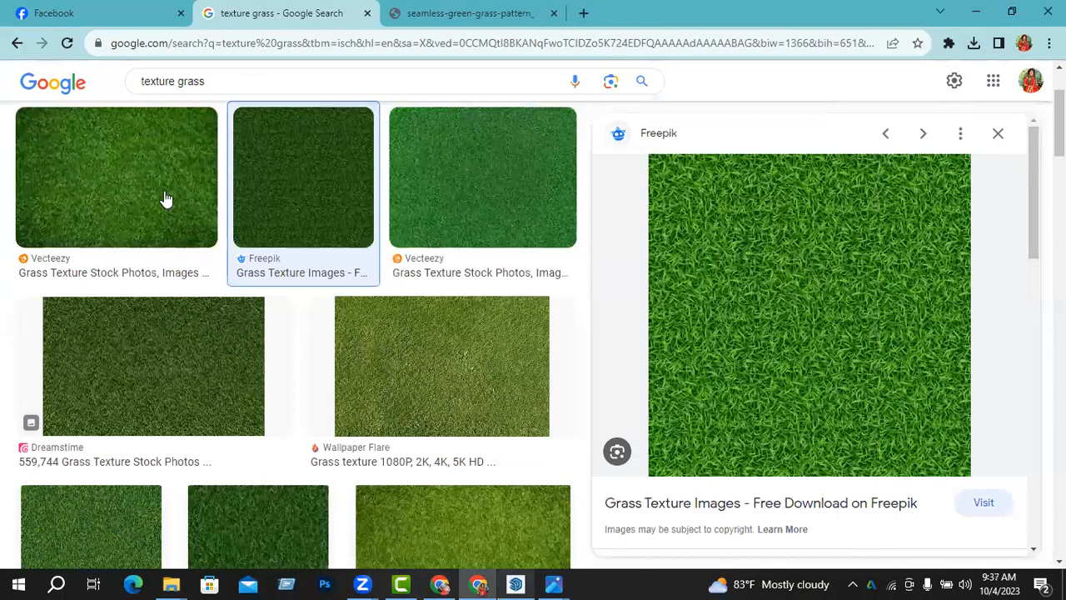
click(162, 200)
right_click(786, 214)
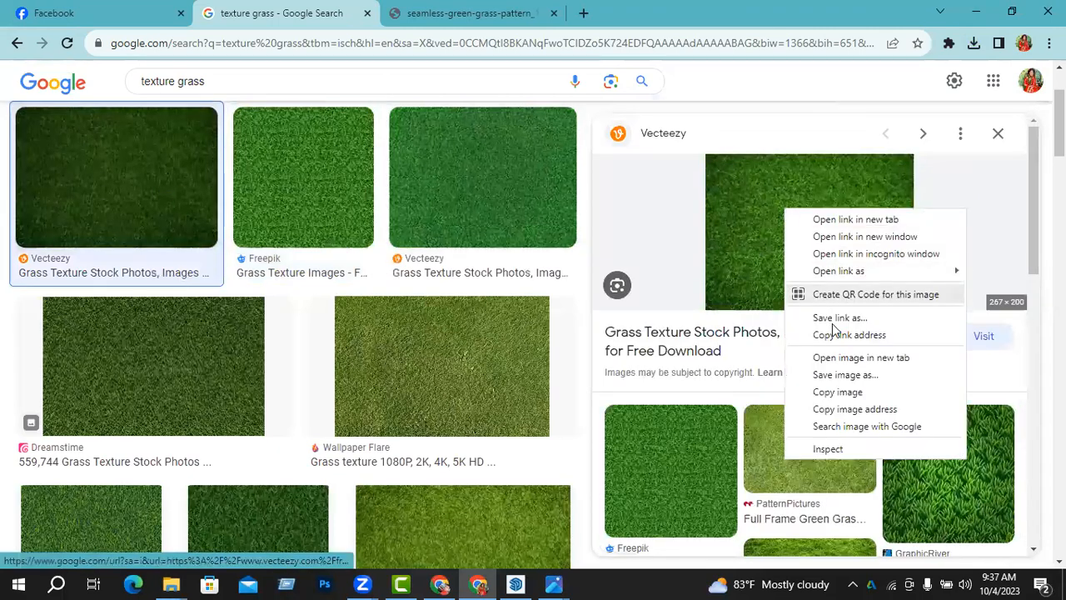
click(854, 375)
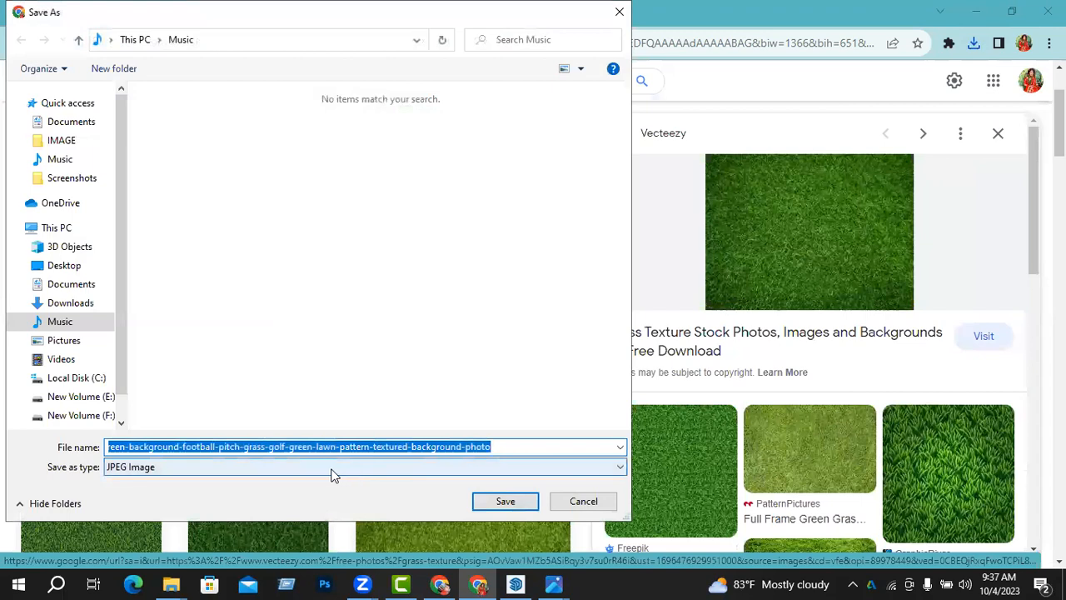
click(505, 501)
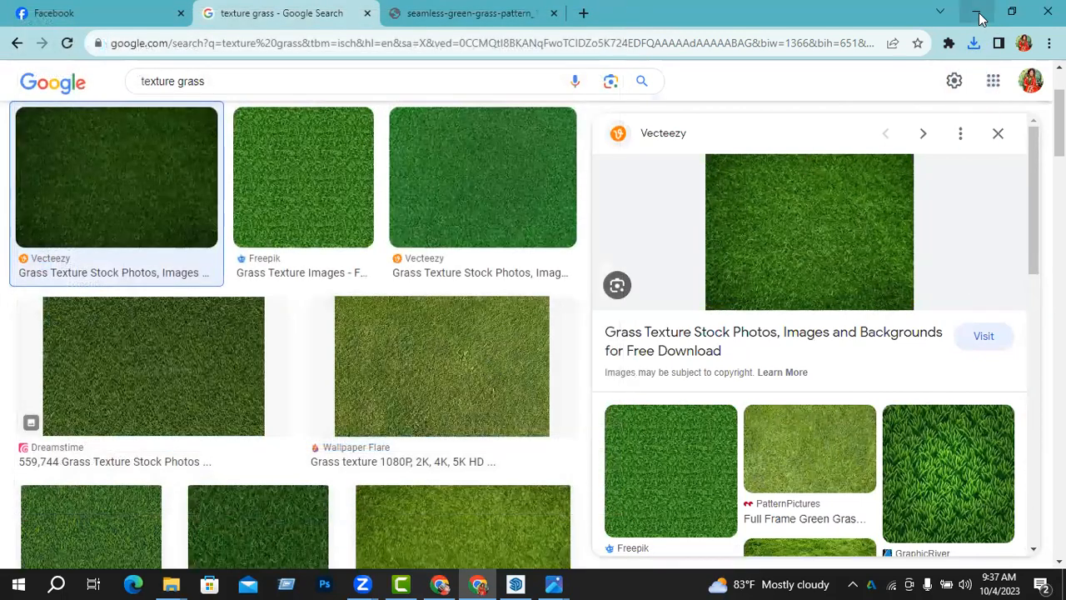
Show the downloaded Vecteezy grass image in its folder, check it in the photo viewer, and close the viewer.
click(971, 45)
click(936, 108)
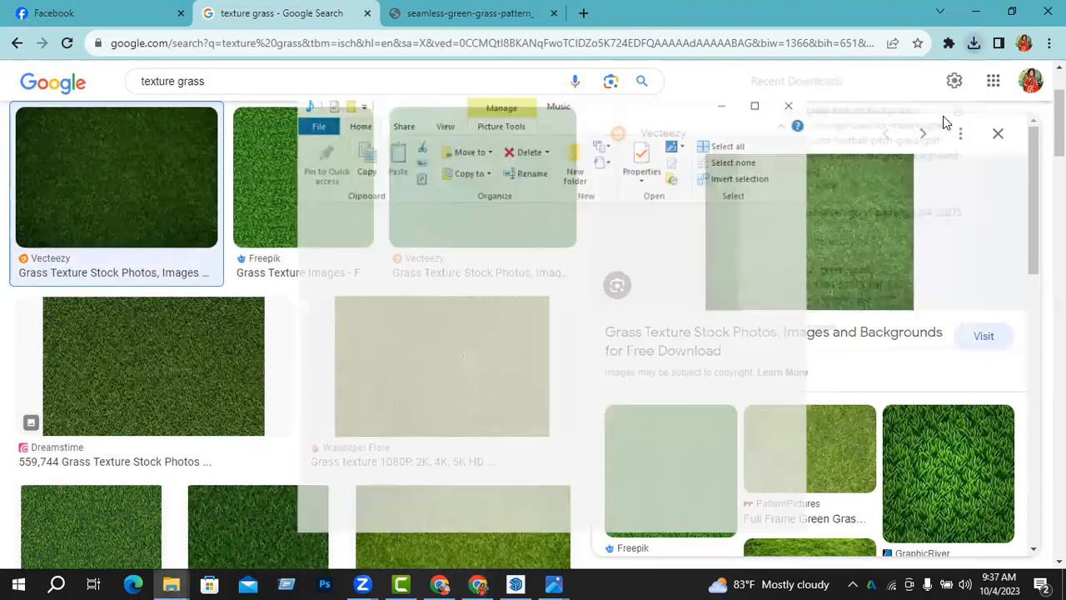
double_click(536, 259)
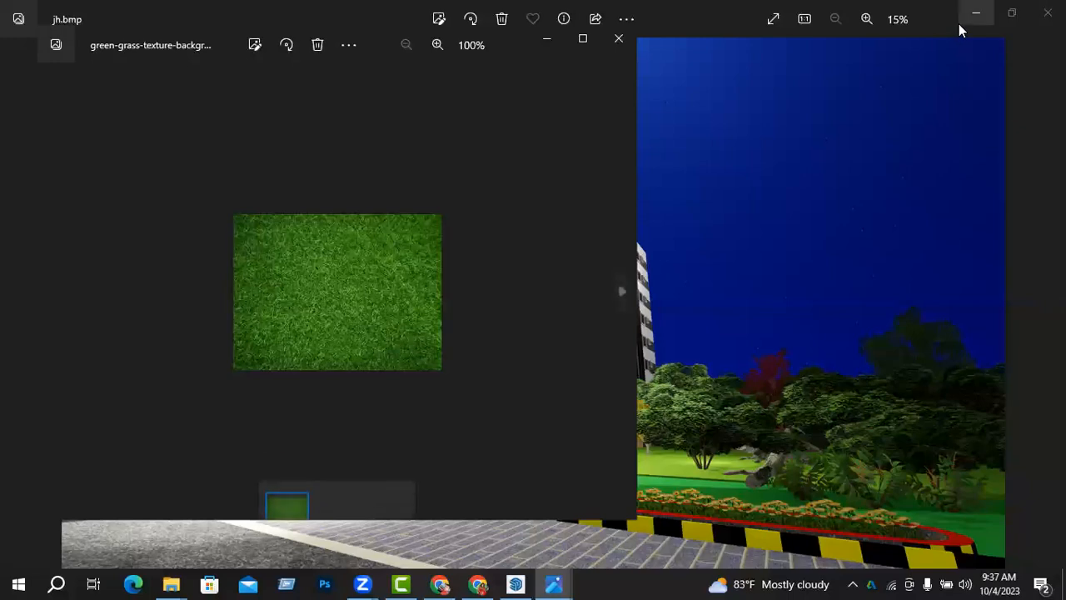
scroll(345, 304, up, 3)
click(976, 13)
click(618, 39)
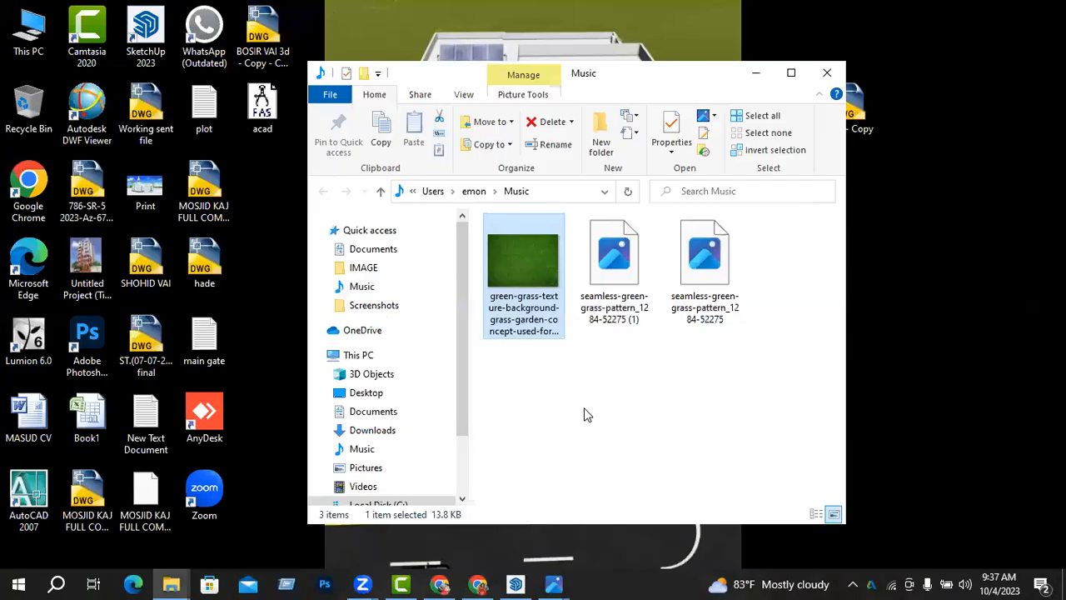
Switch to SketchUp and replace the Grass Dark Green texture with the downloaded green-grass-texture-background image from the Music folder.
click(516, 583)
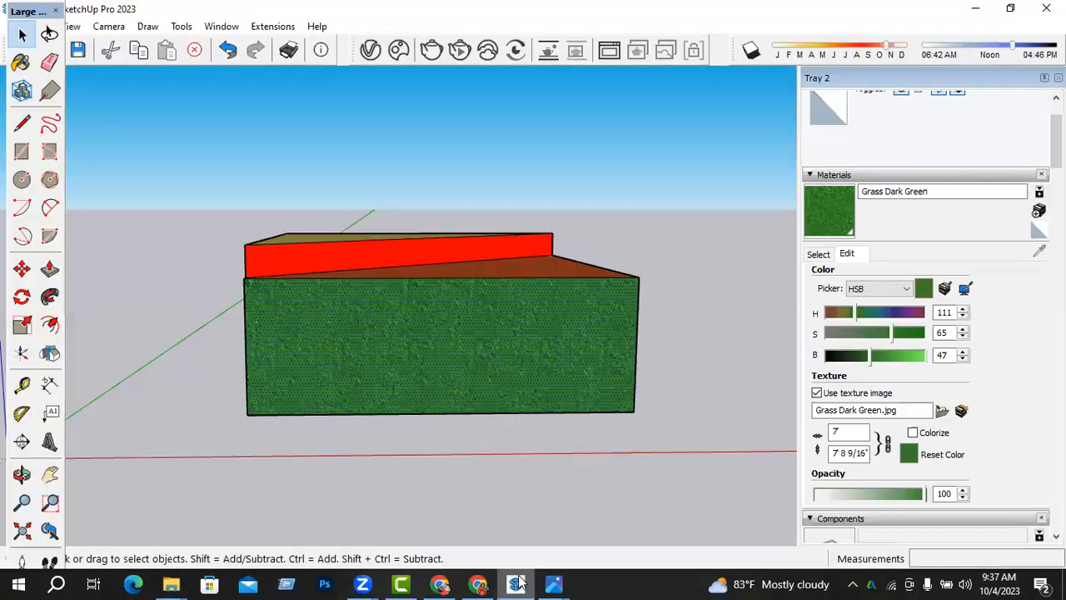
click(941, 410)
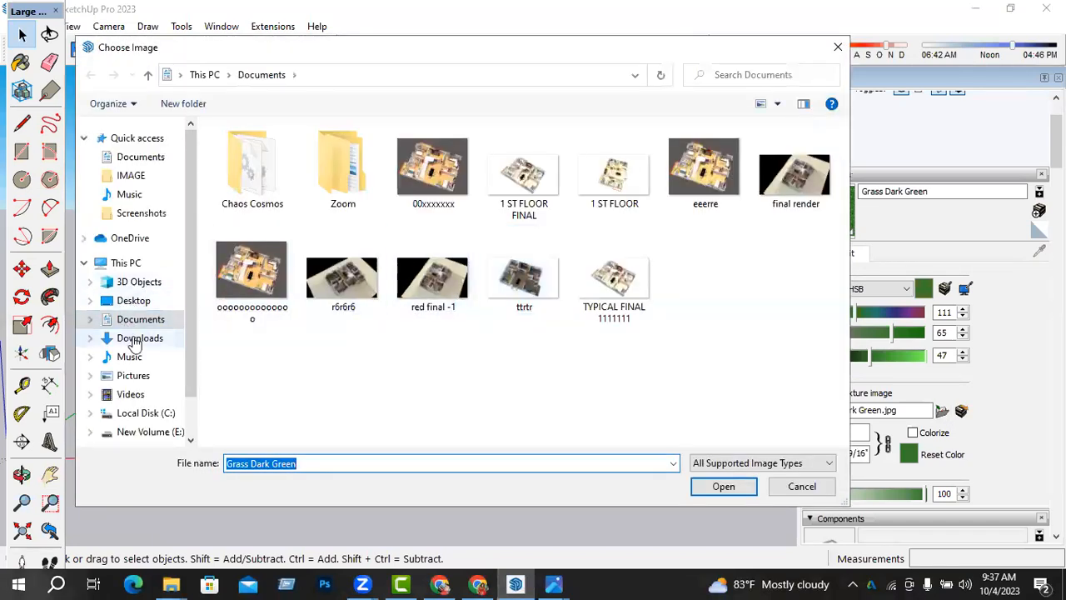
click(136, 340)
click(132, 358)
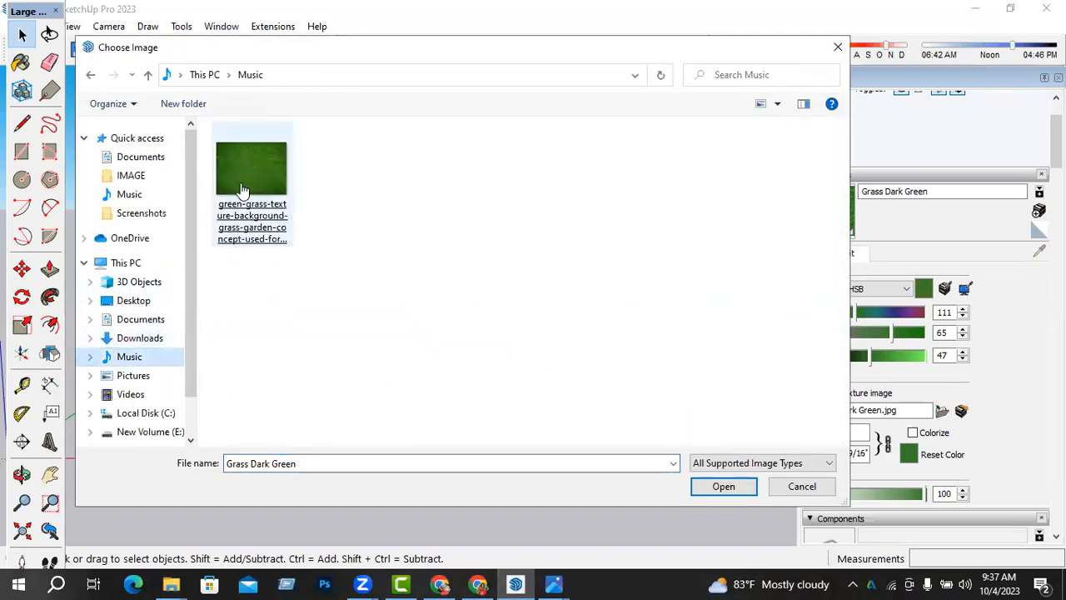
scroll(503, 397, up, 2)
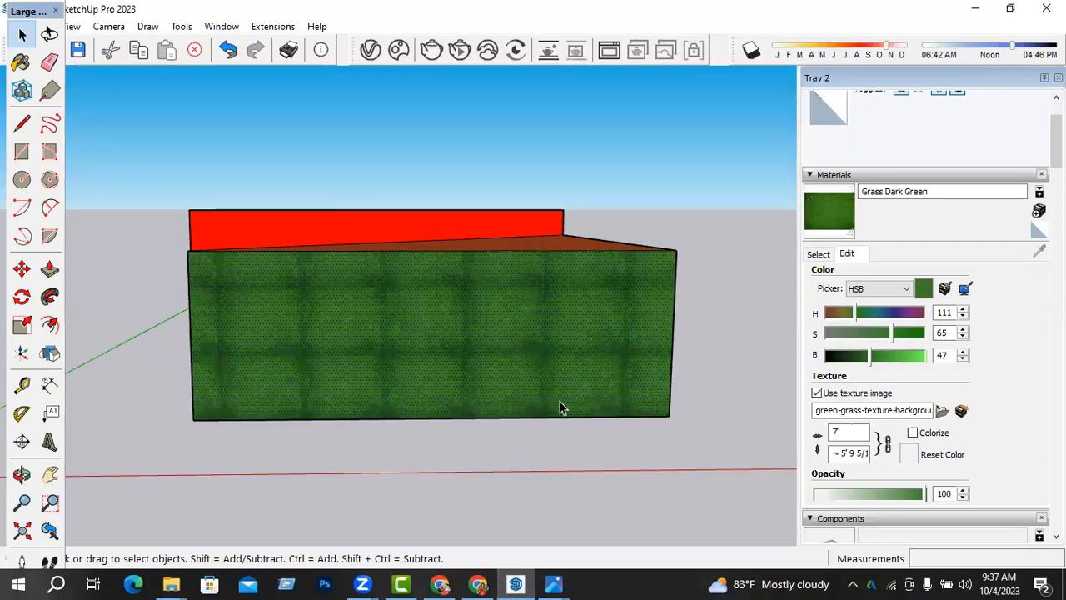
scroll(525, 402, up, 2)
scroll(497, 403, down, 2)
middle_drag(542, 386, 483, 401)
scroll(512, 401, up, 2)
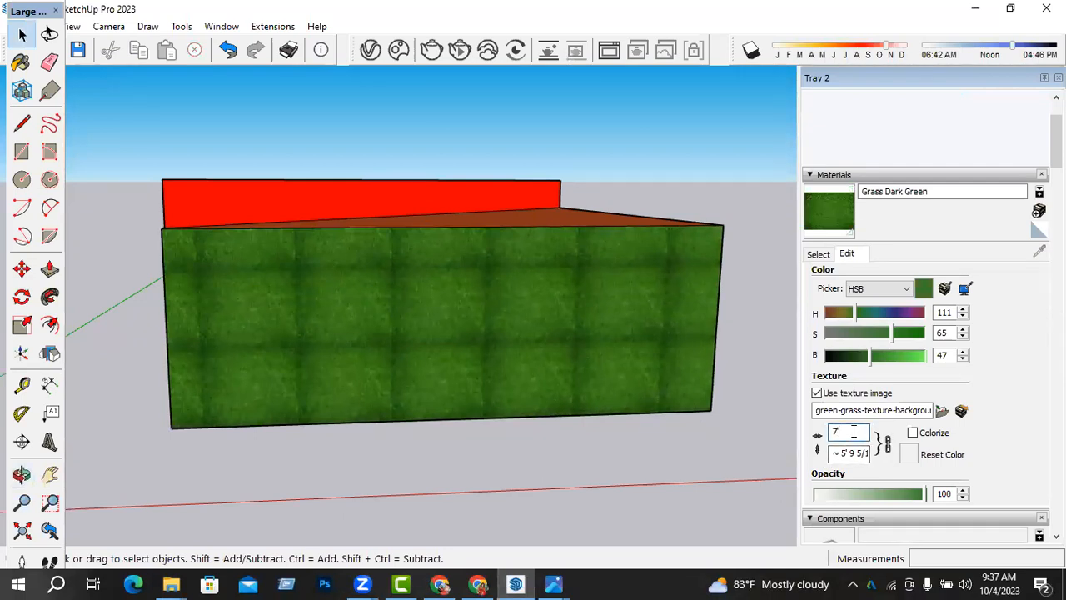
Try a grass texture width of 2', set it to 19', and inspect the tiling on the box's front face.
key(Return)
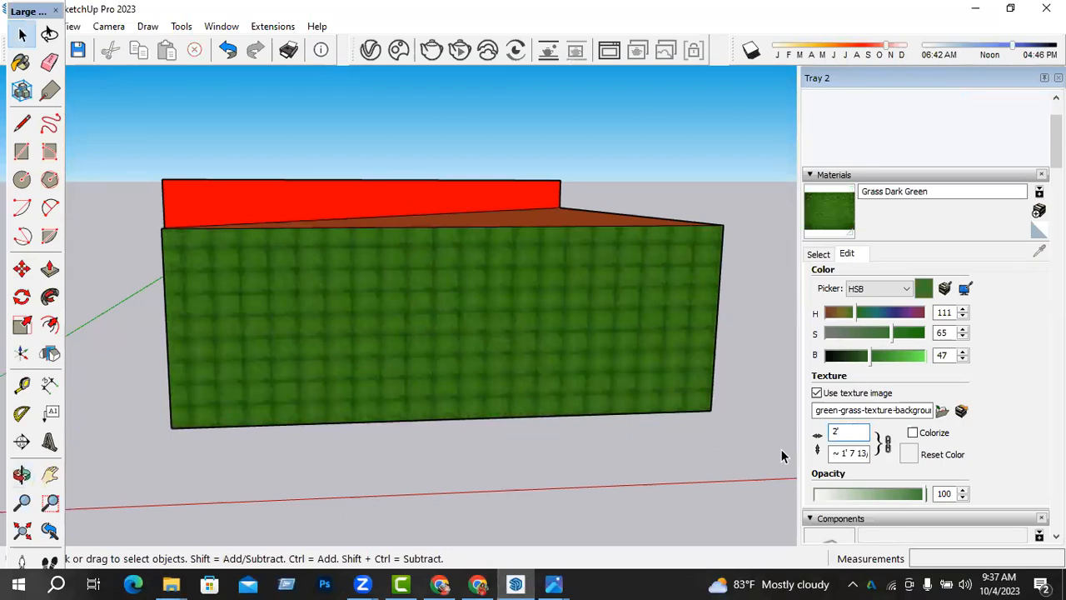
text(8')
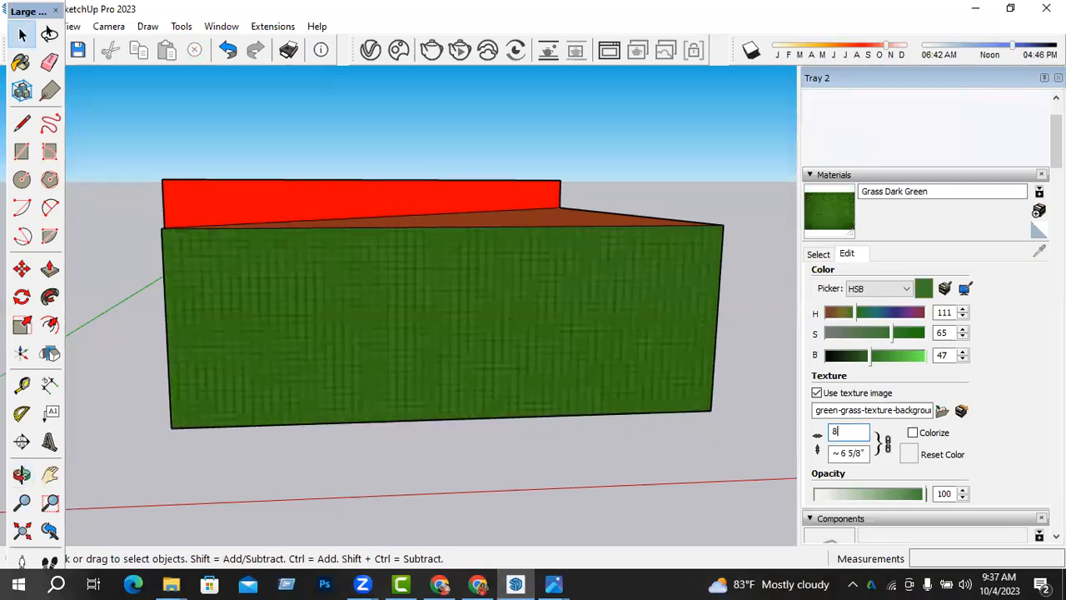
key(BackSpace)
key(BackSpace)
text(19')
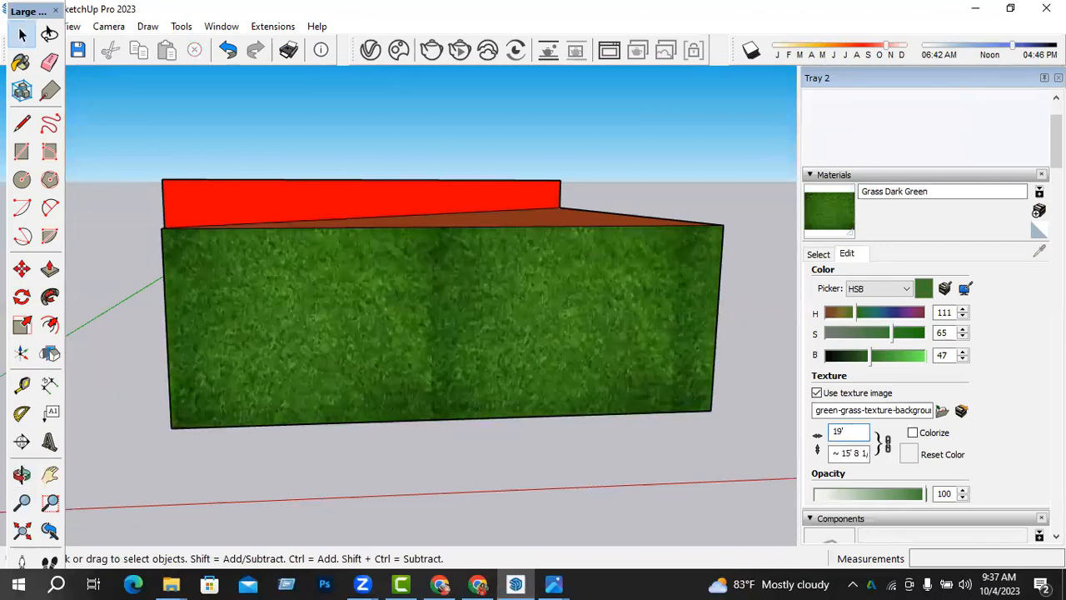
middle_drag(470, 325, 434, 330)
middle_drag(652, 371, 642, 348)
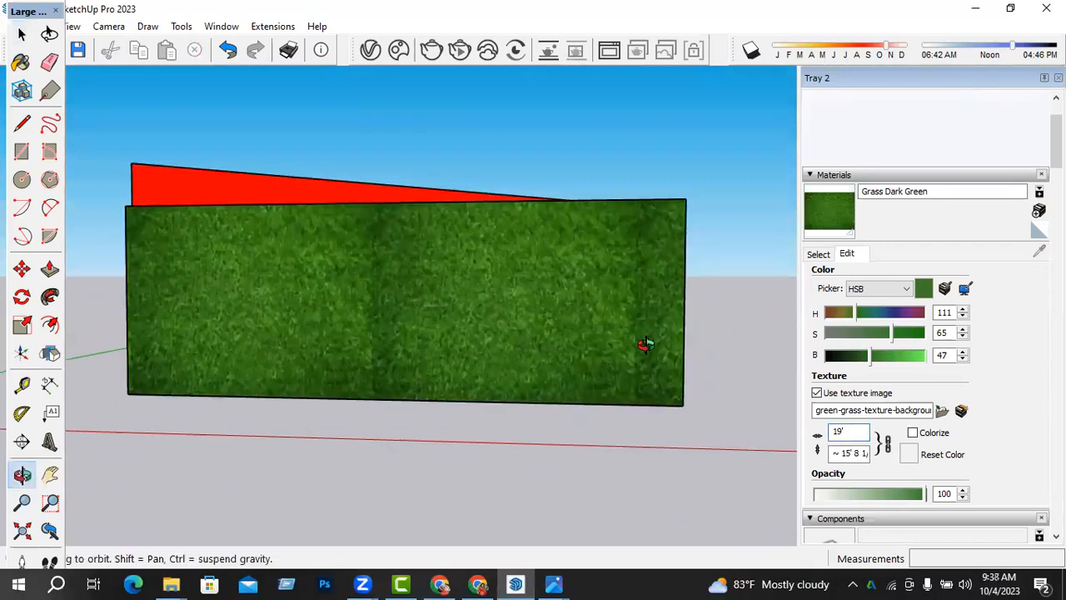
middle_drag(431, 364, 518, 344)
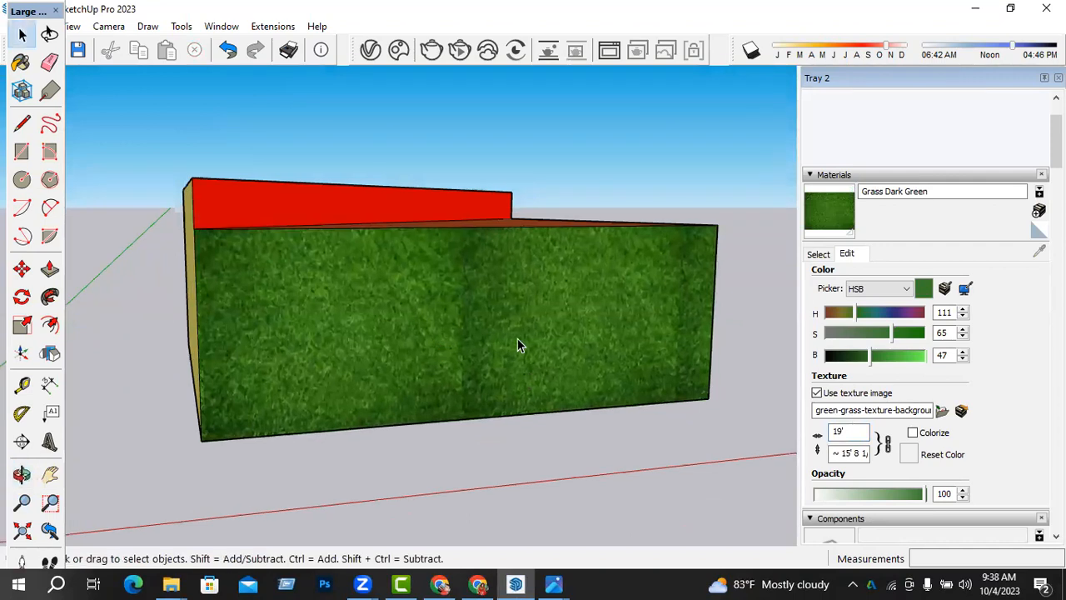
Set the grass material's hue to 116 and saturation to 82, and select the box's front face.
mouse_move(891, 334)
mouse_down()
mouse_move(902, 336)
mouse_move(866, 318)
mouse_move(877, 314)
mouse_up()
middle_drag(655, 349, 676, 368)
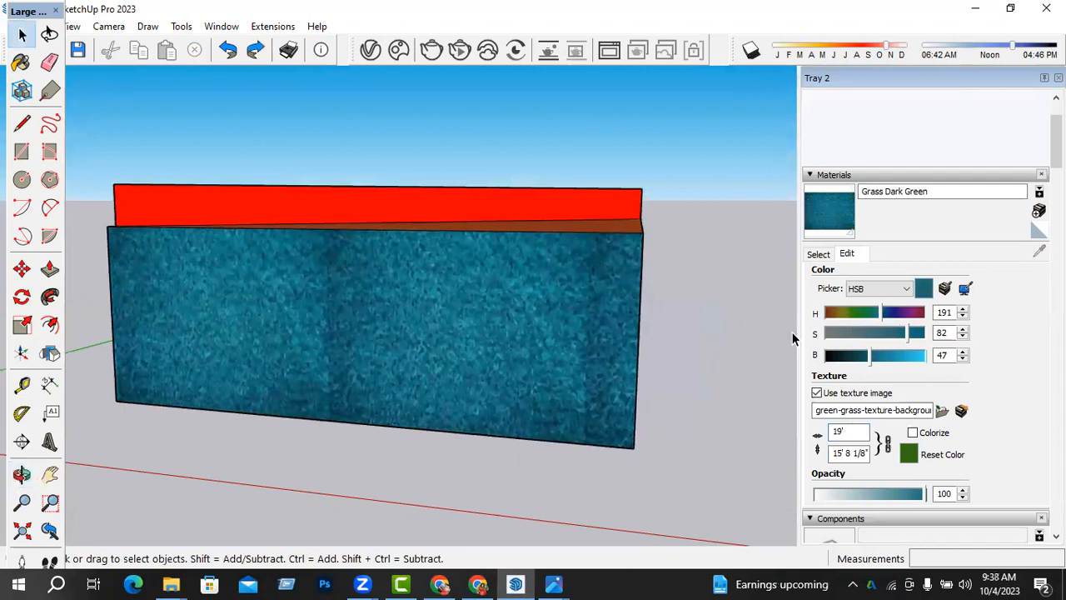
drag(868, 312, 859, 311)
middle_drag(526, 357, 710, 349)
middle_drag(616, 361, 521, 380)
triple_click(519, 380)
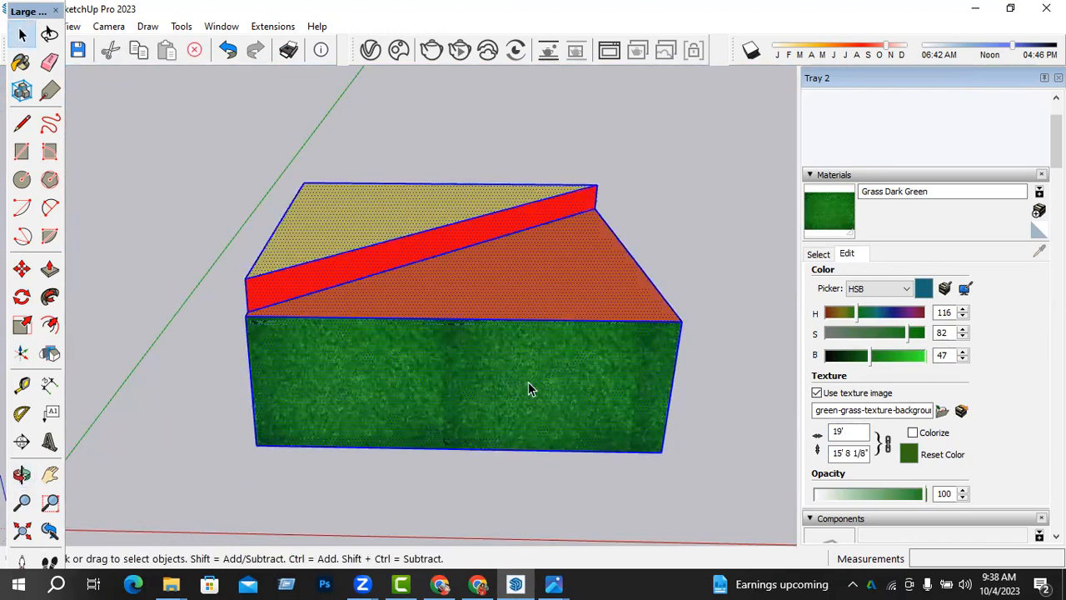
click(528, 382)
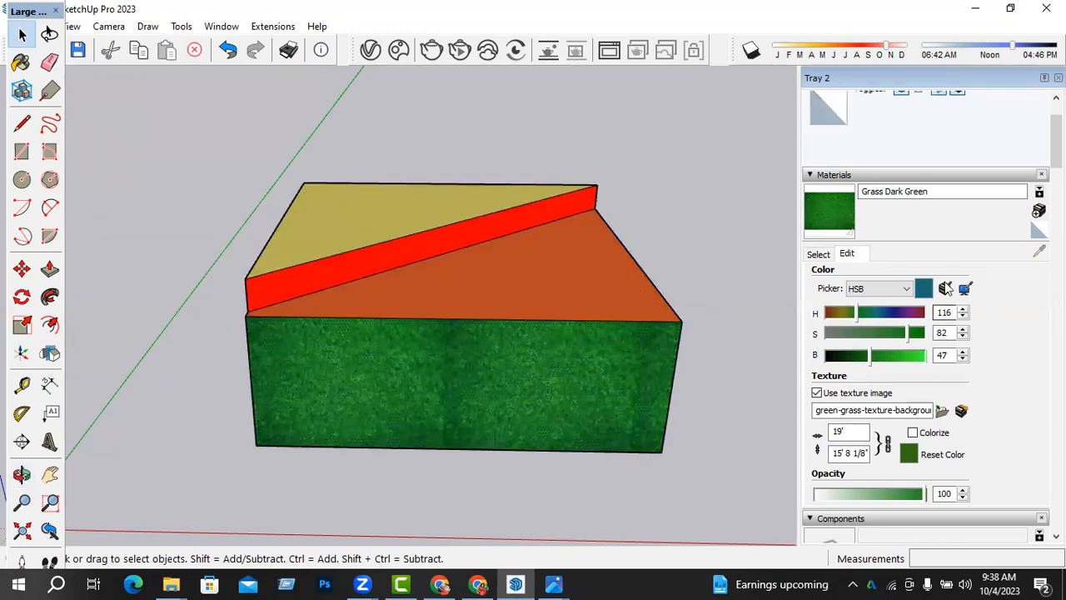
Switch to Chrome and search Google Images for "TILES WALL".
click(941, 410)
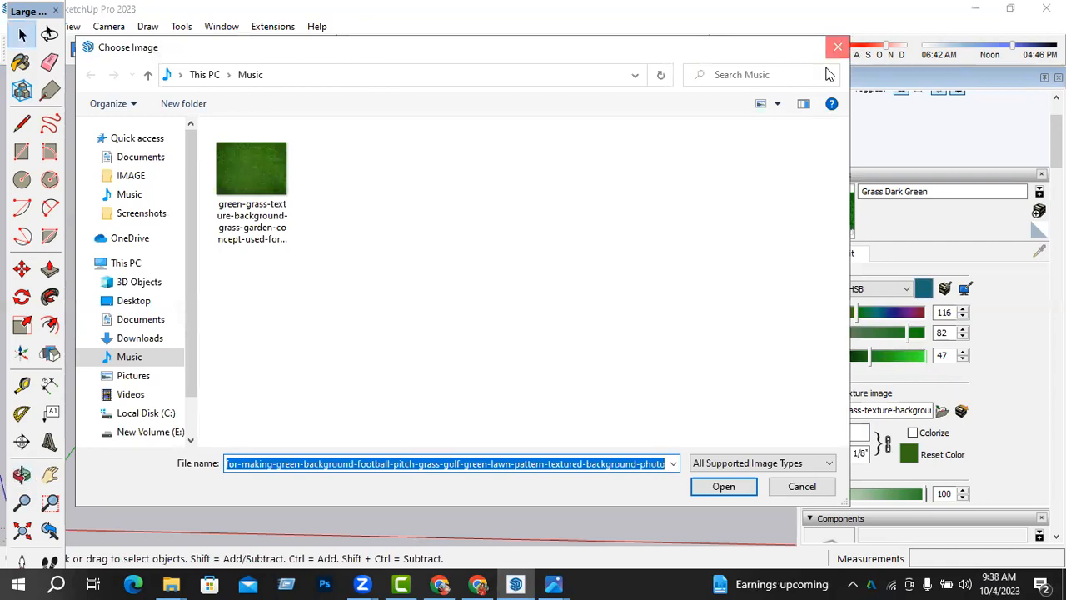
click(838, 47)
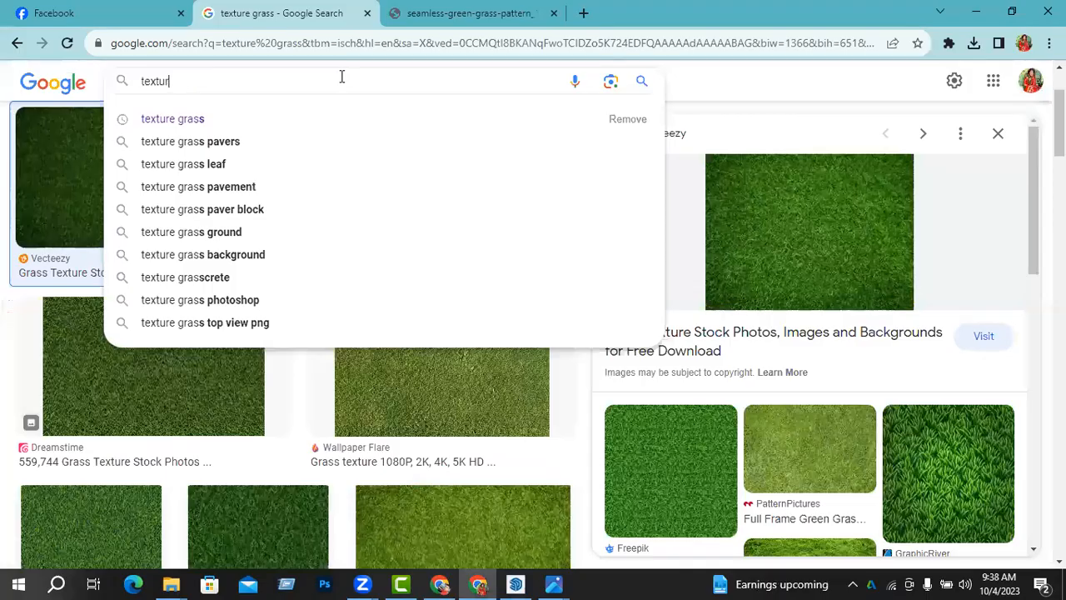
key(BackSpace)
key(BackSpace)
key(BackSpace)
key(BackSpace)
key(BackSpace)
key(BackSpace)
text(TILES)
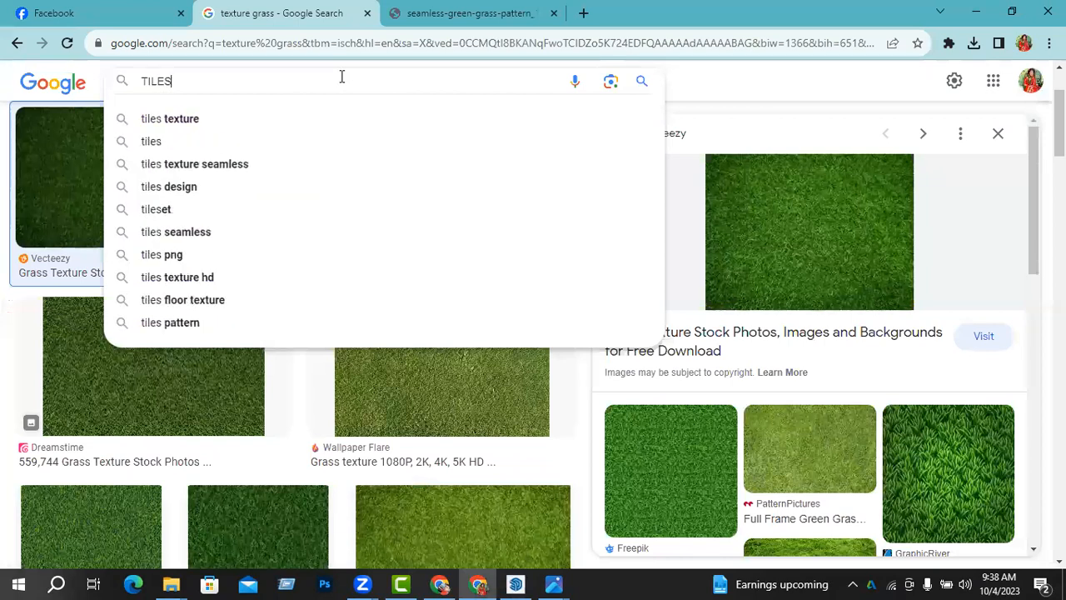
text( WALL)
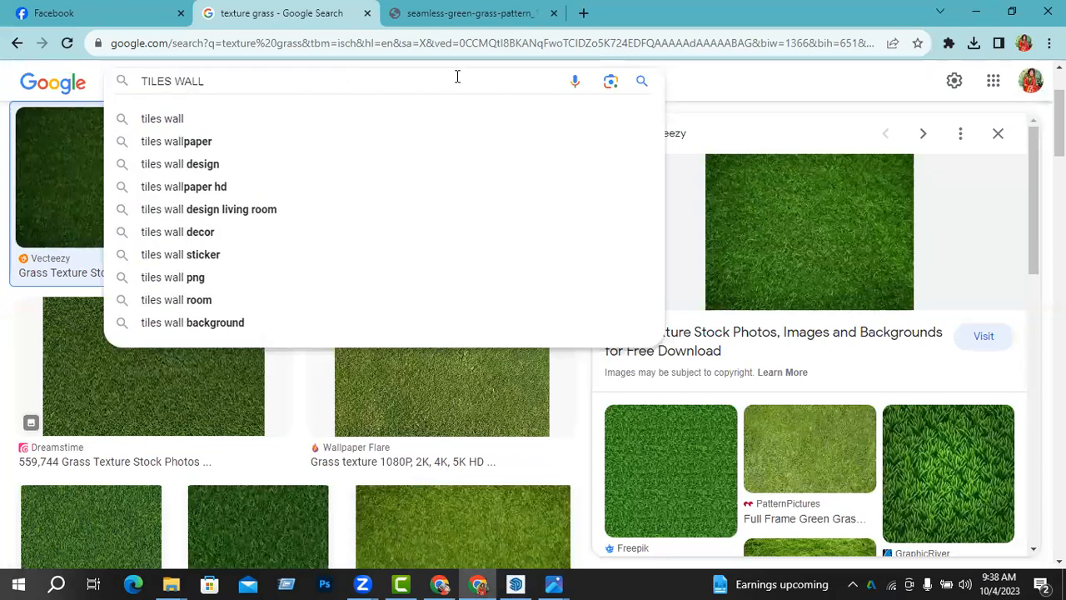
key(Return)
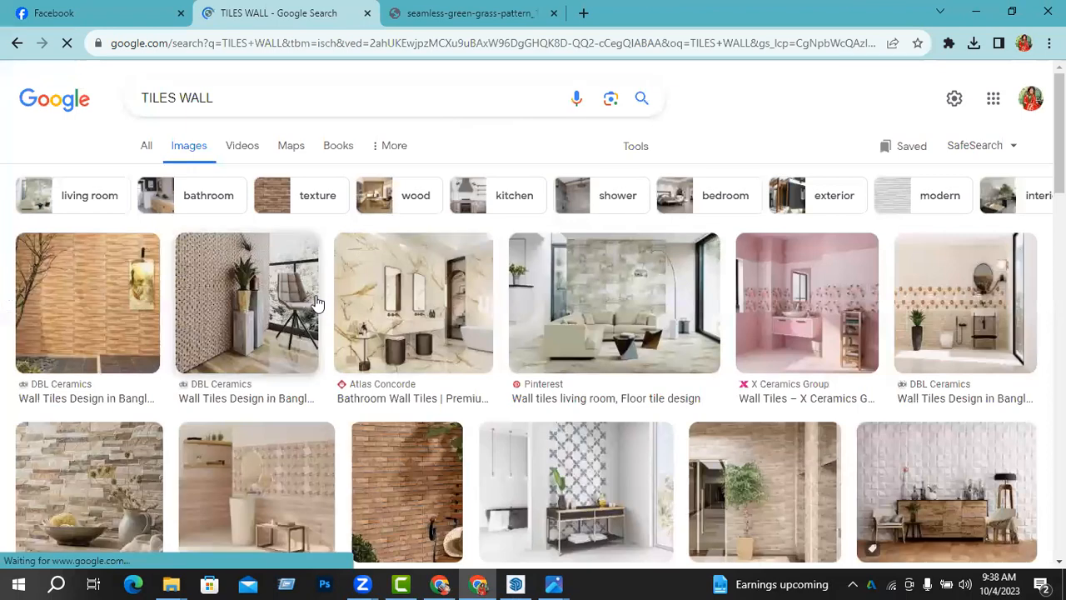
Open the Kajaria brick wall tile result and, from its related images, the Pioneer Bricks exterior wall tile.
scroll(433, 317, down, 2)
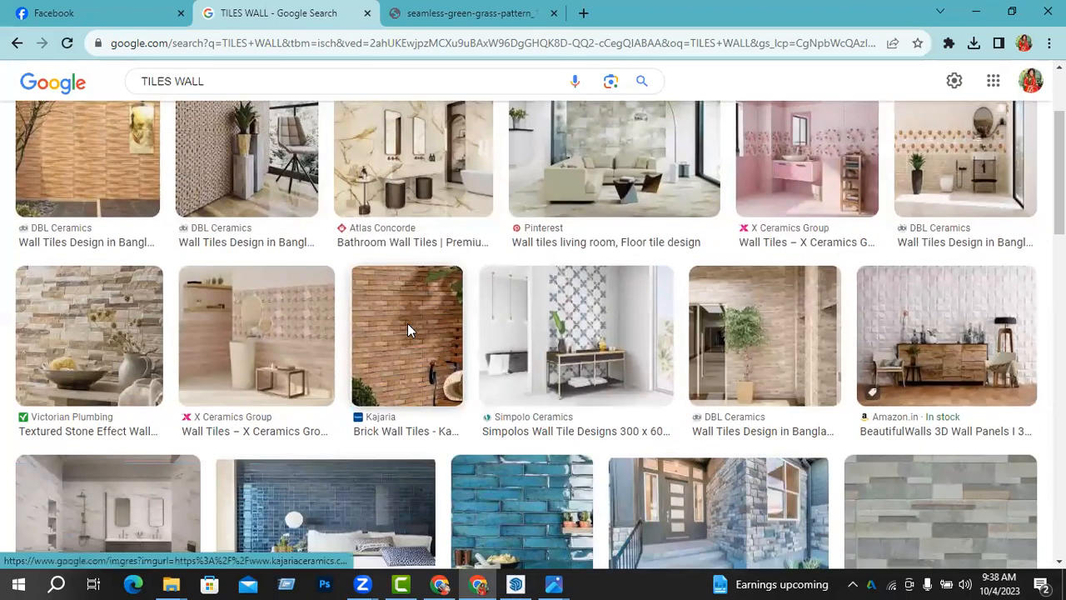
click(407, 325)
right_click(794, 262)
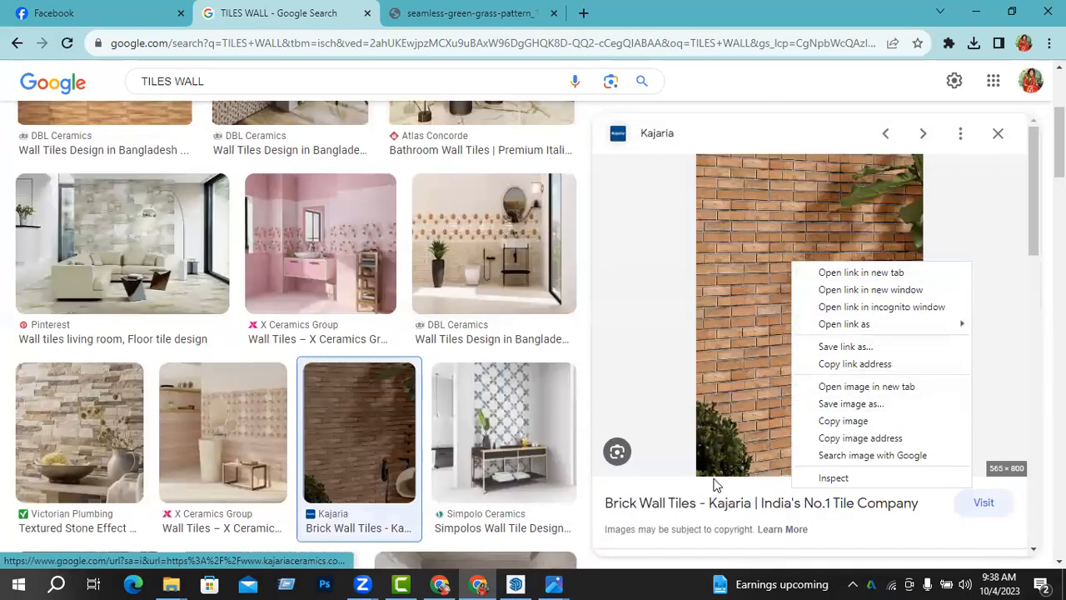
scroll(769, 305, down, 4)
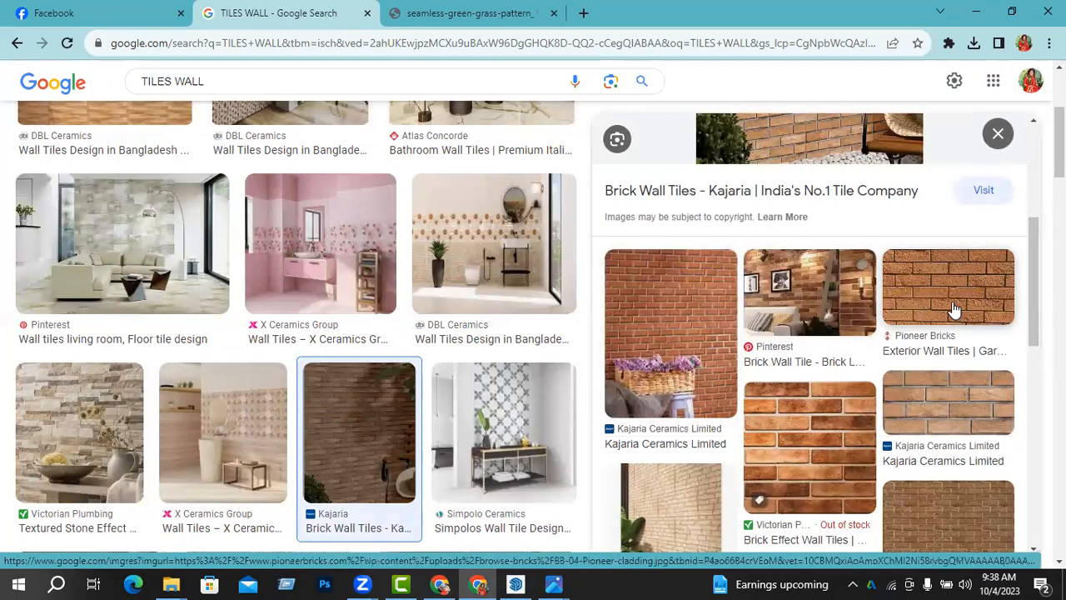
click(953, 309)
right_click(759, 266)
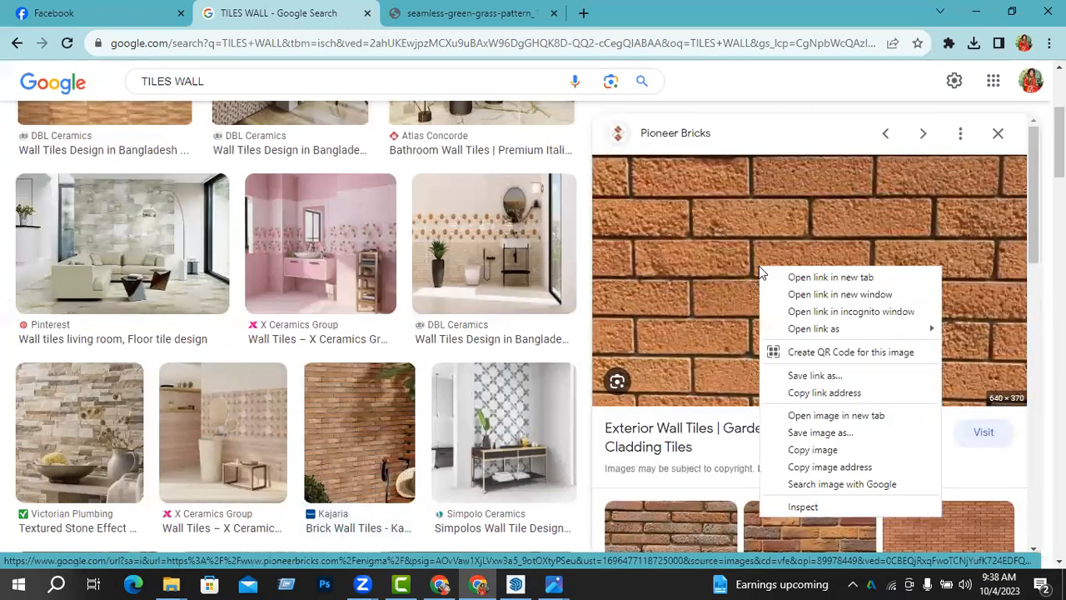
click(823, 375)
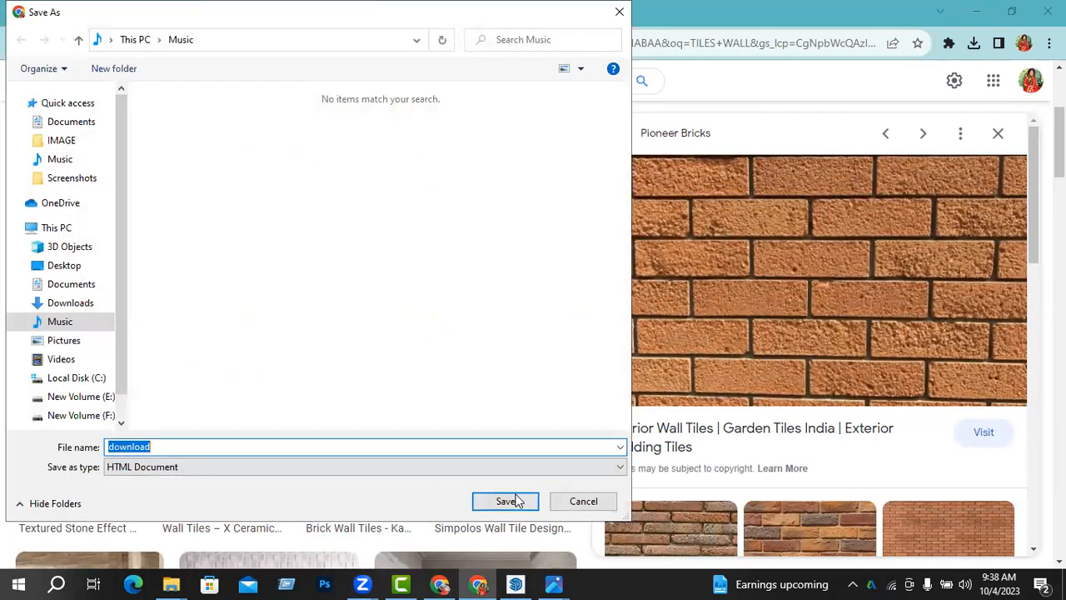
click(438, 466)
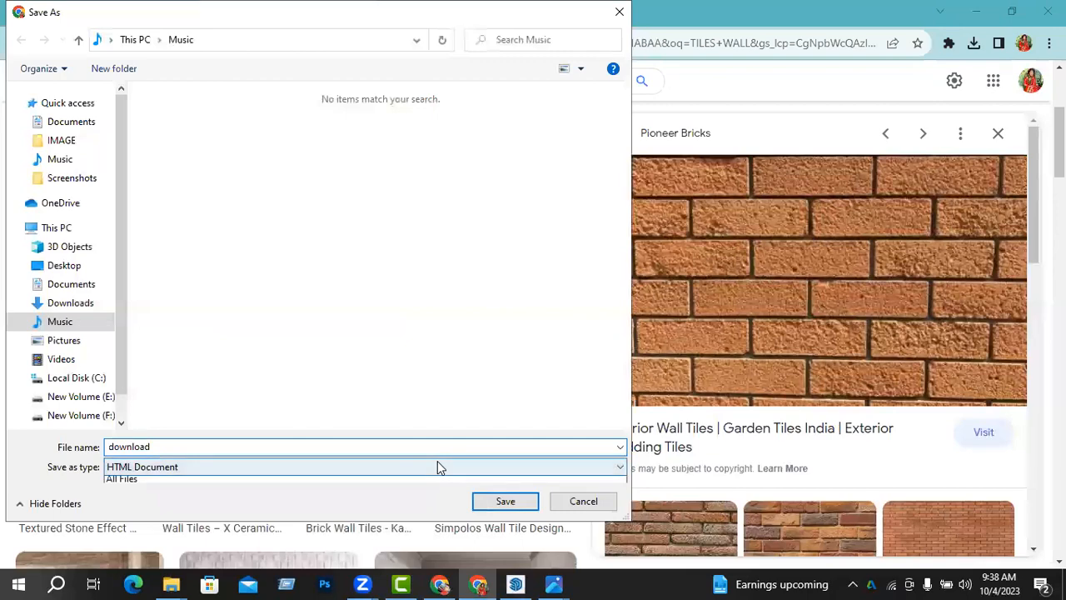
click(620, 12)
click(620, 12)
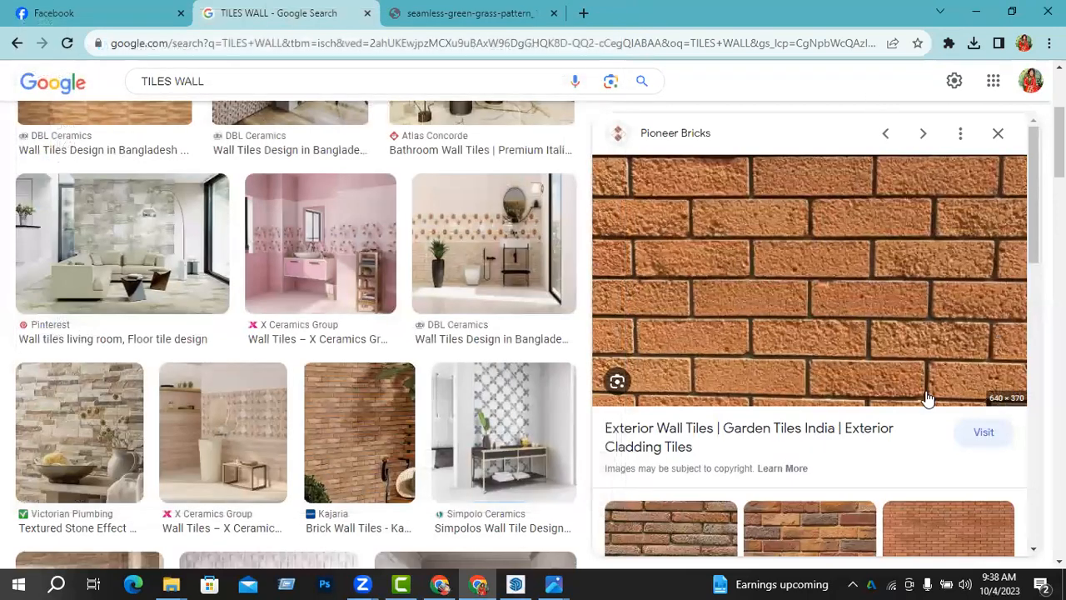
Open the related IndiaMART matte clay wall cladding tile image and save it as the JPEG clay-wall-cladding-tile in the Music folder.
scroll(929, 398, down, 3)
click(777, 453)
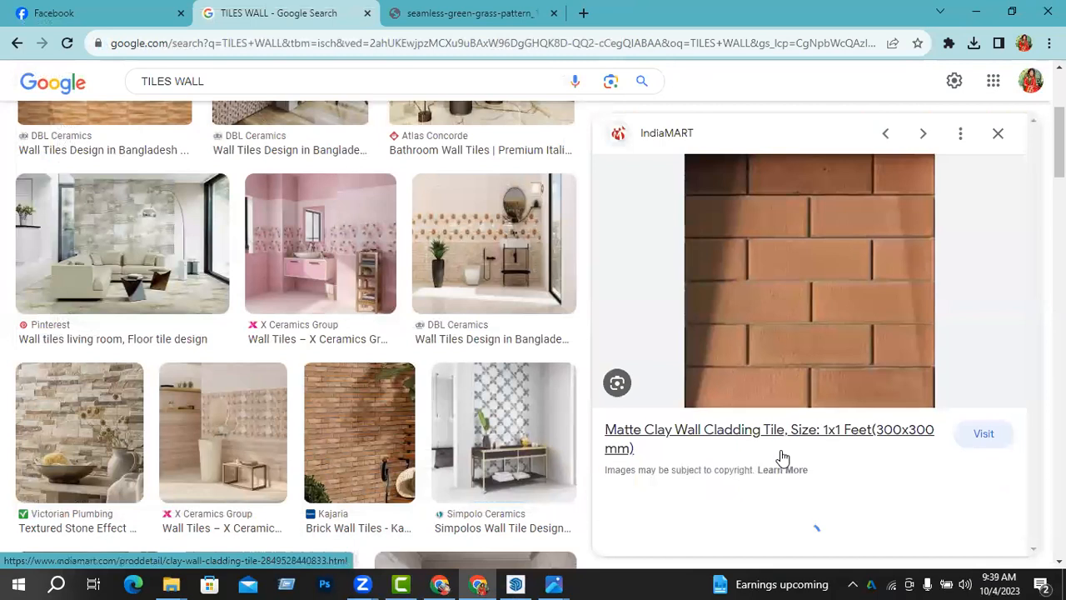
right_click(767, 300)
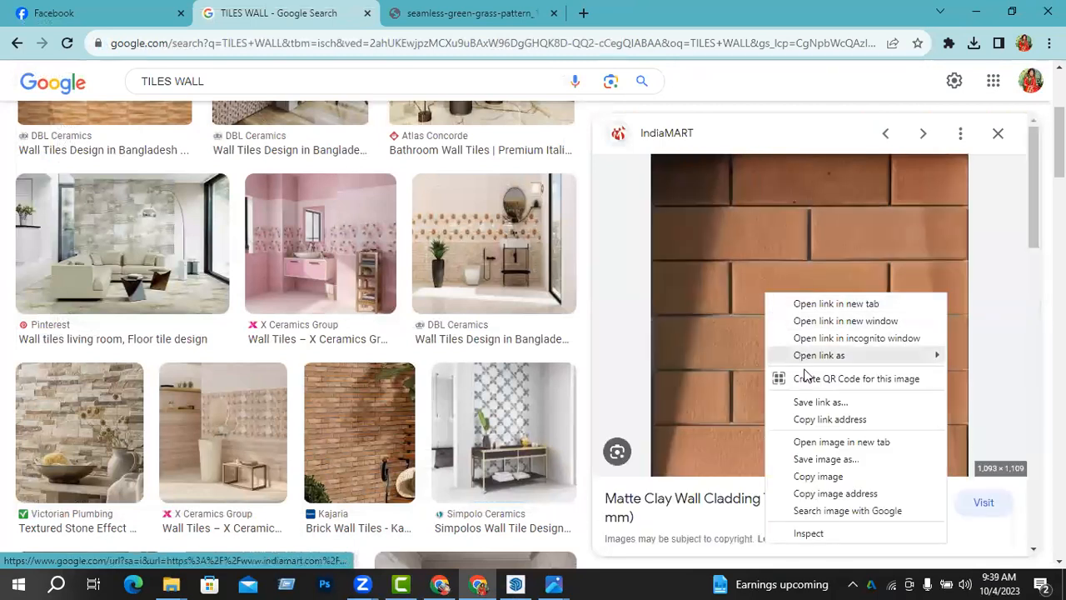
click(841, 442)
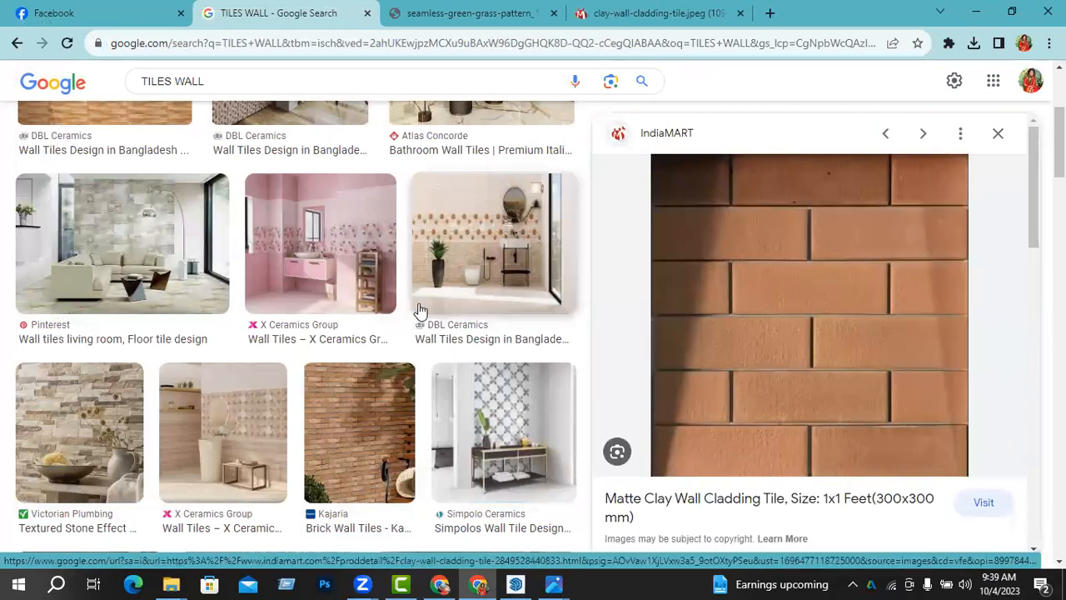
right_click(787, 302)
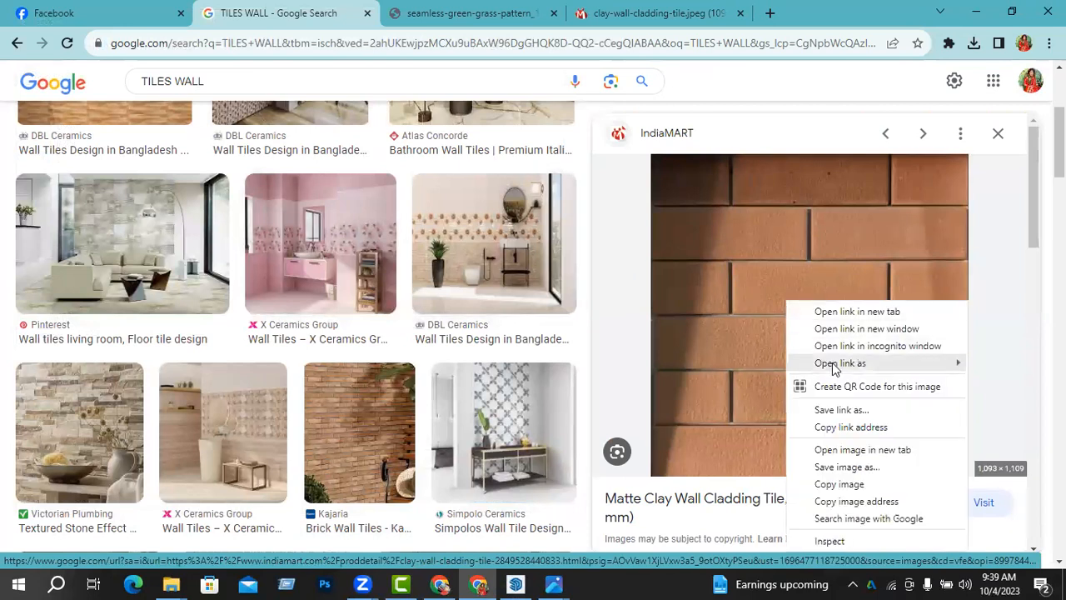
click(856, 465)
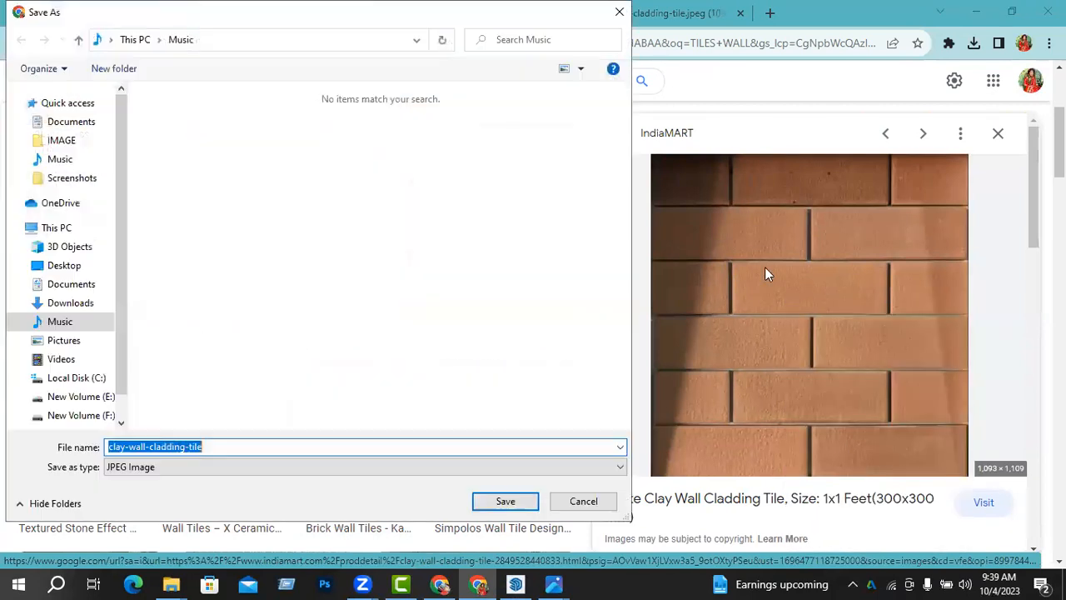
click(505, 500)
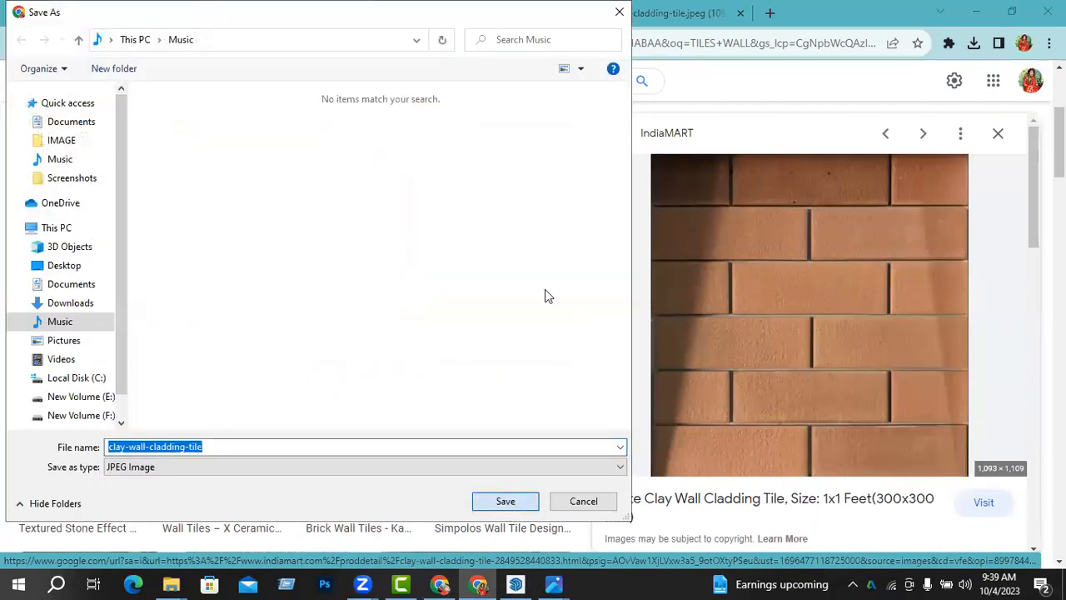
Switch to SketchUp and browse the picture folders for a replacement texture image for the Grass Dark Green material.
click(976, 13)
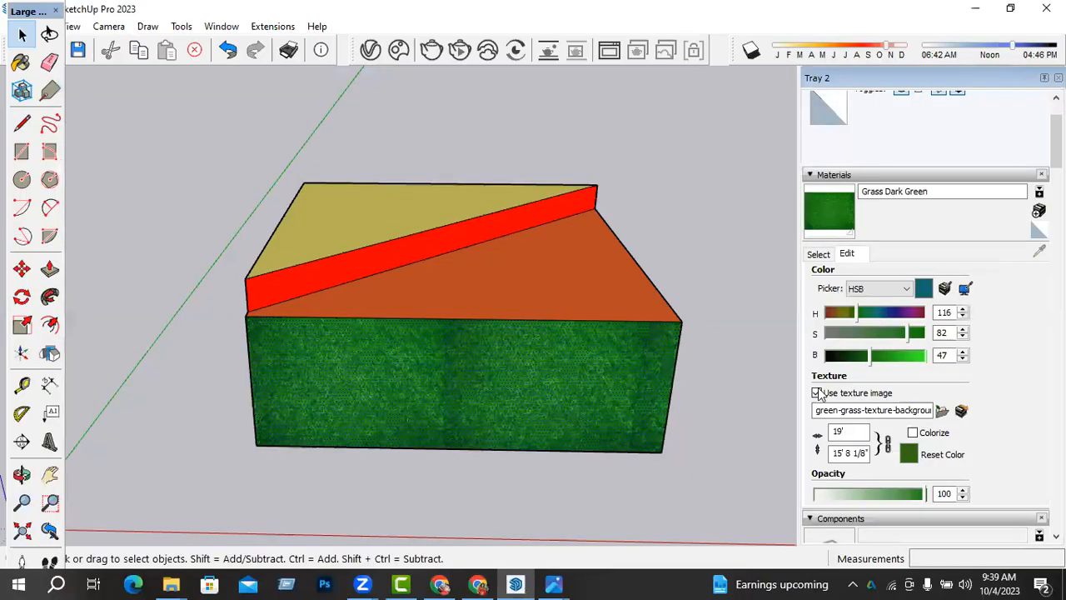
click(942, 410)
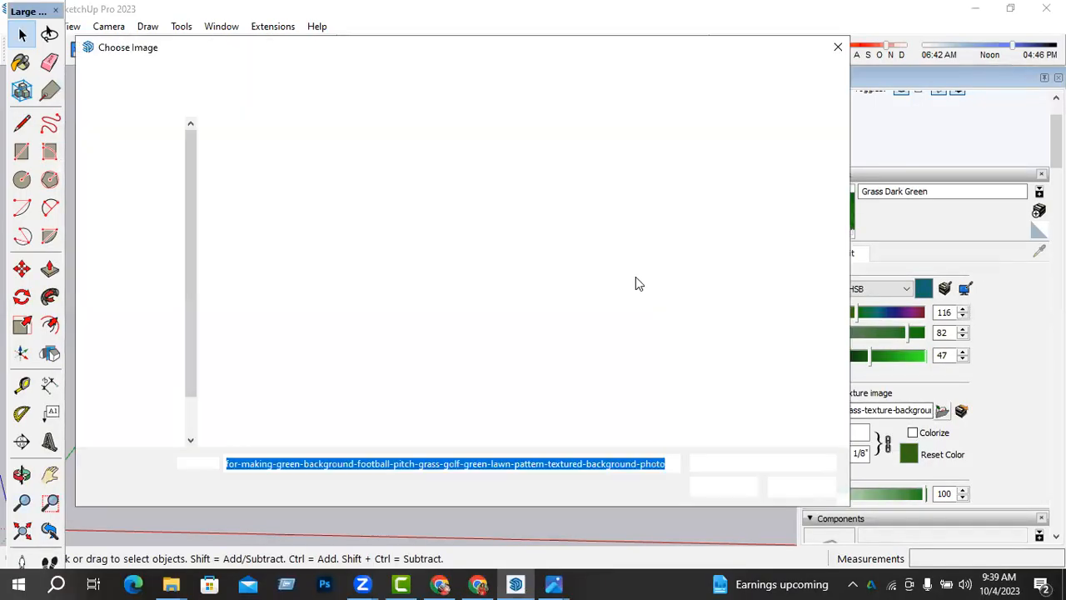
click(140, 357)
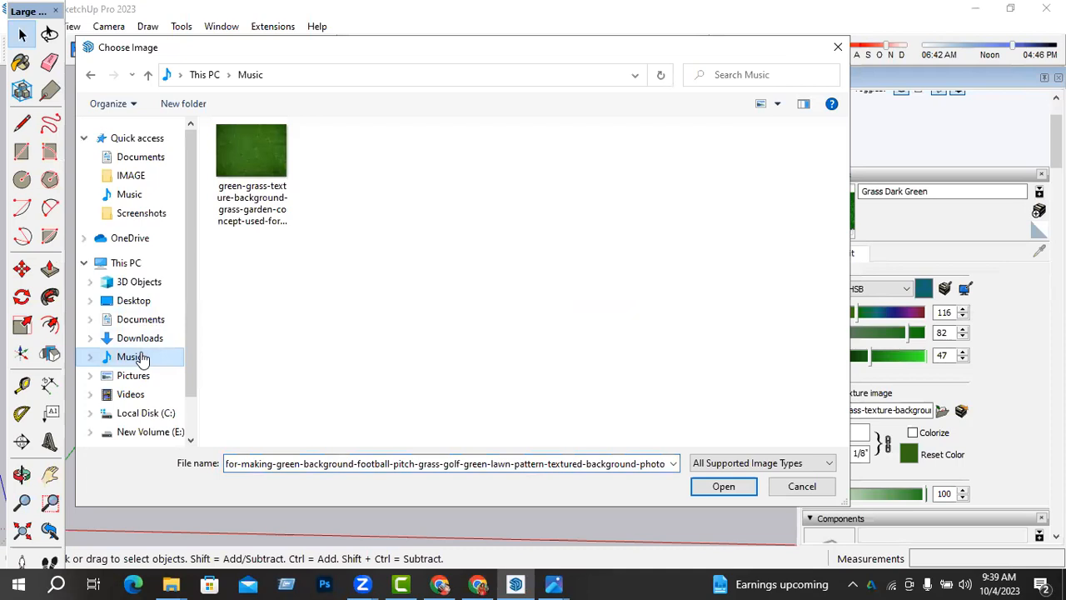
click(138, 374)
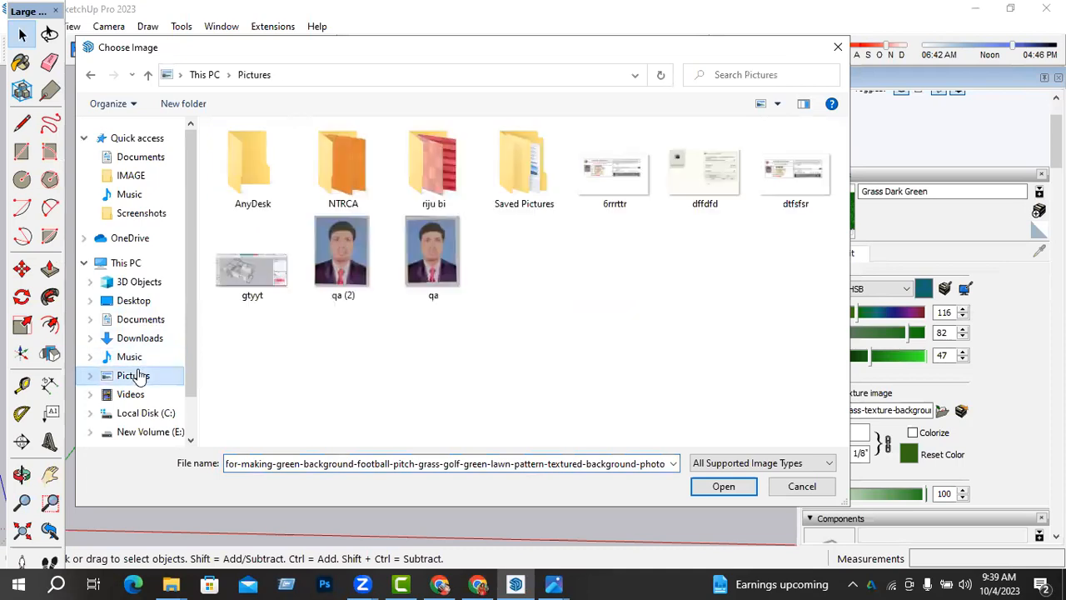
click(133, 357)
click(140, 337)
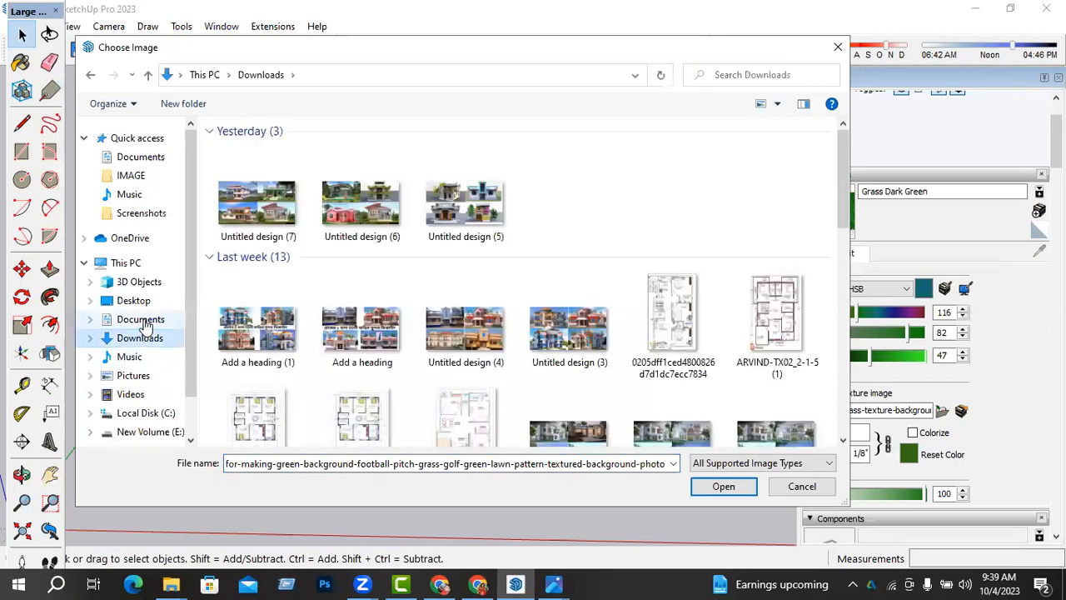
click(142, 321)
click(136, 302)
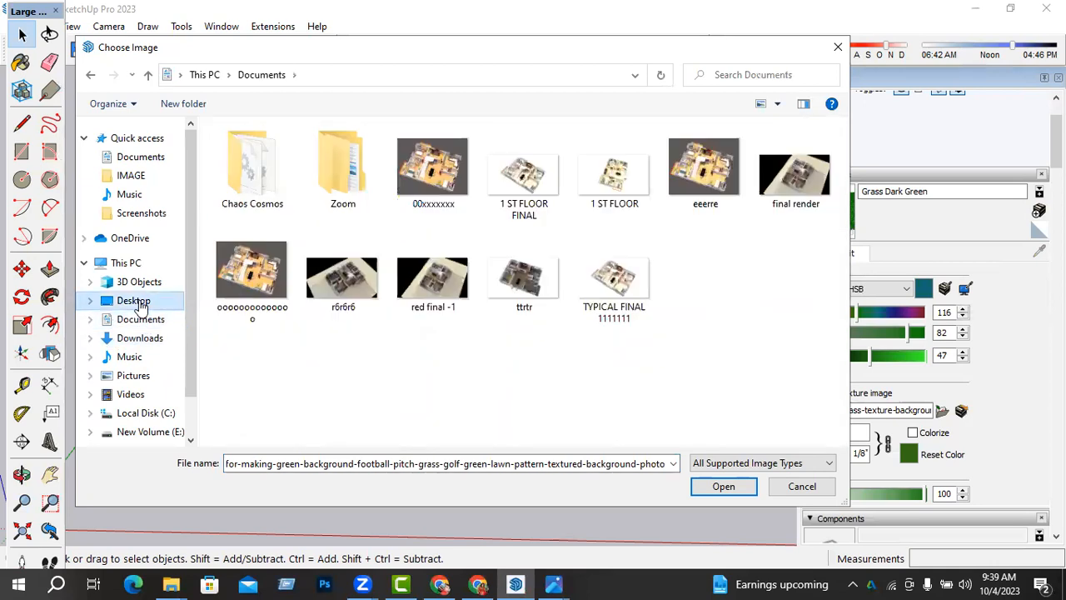
click(136, 338)
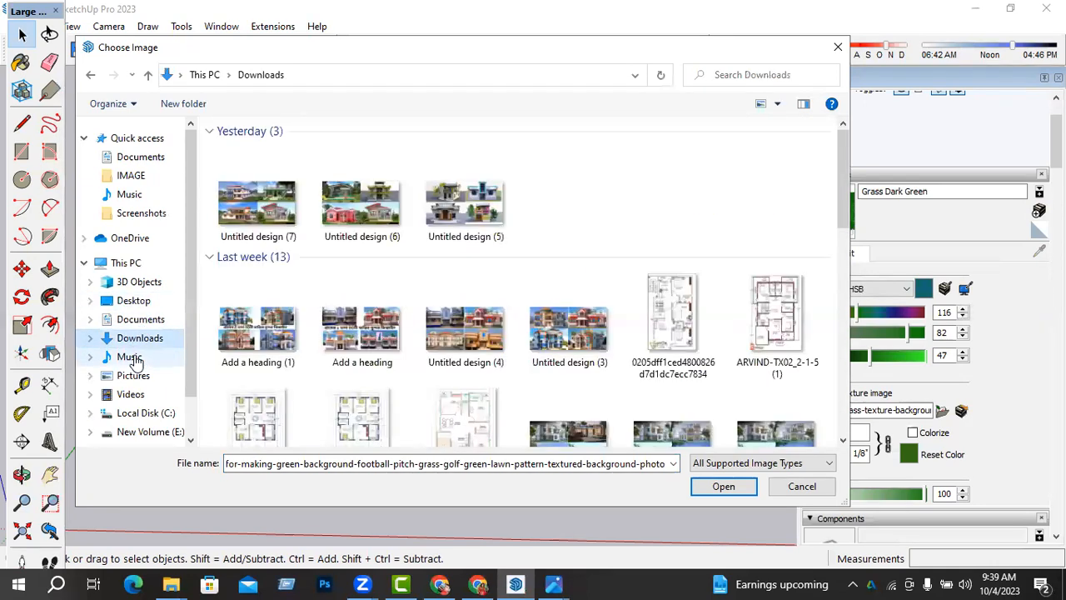
click(132, 357)
click(135, 375)
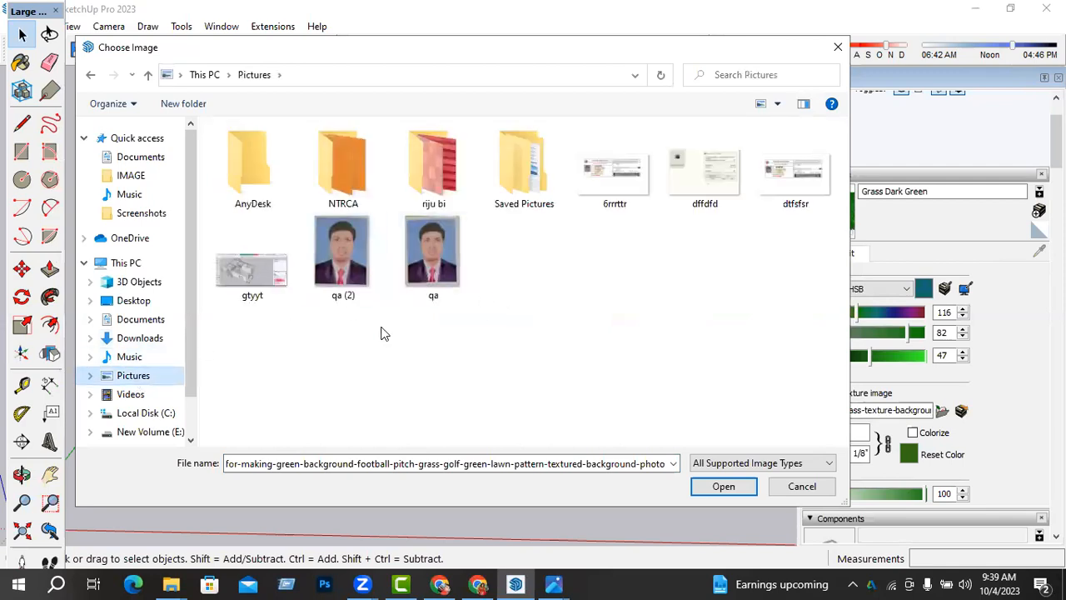
click(135, 300)
Try the kingston-emser-tile-porcelain-tile image from 3D Objects as the Grass Dark Green texture, and undo the replacement.
click(139, 283)
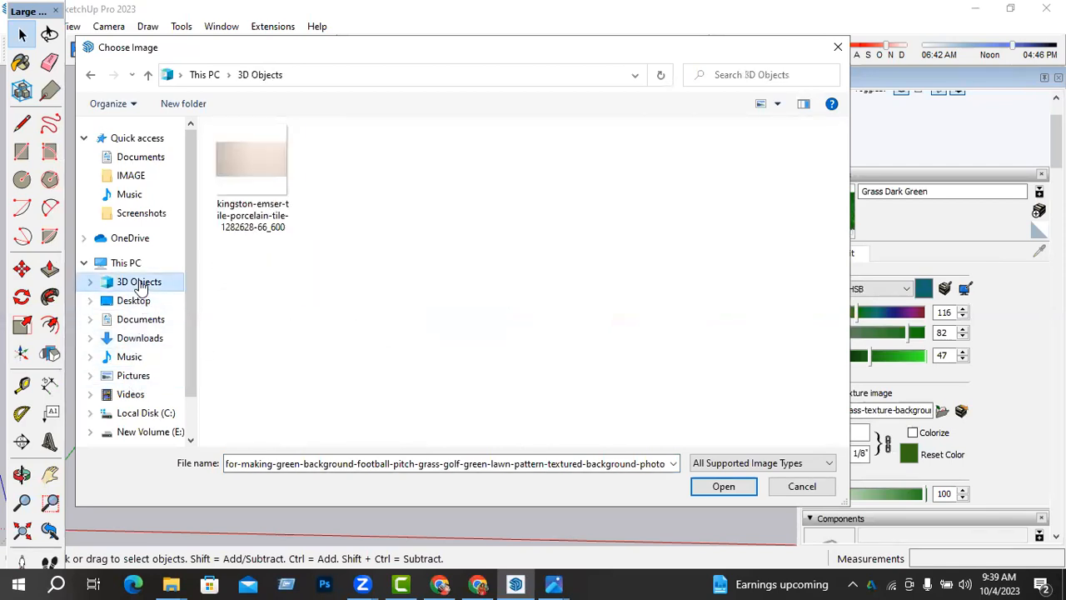
double_click(252, 160)
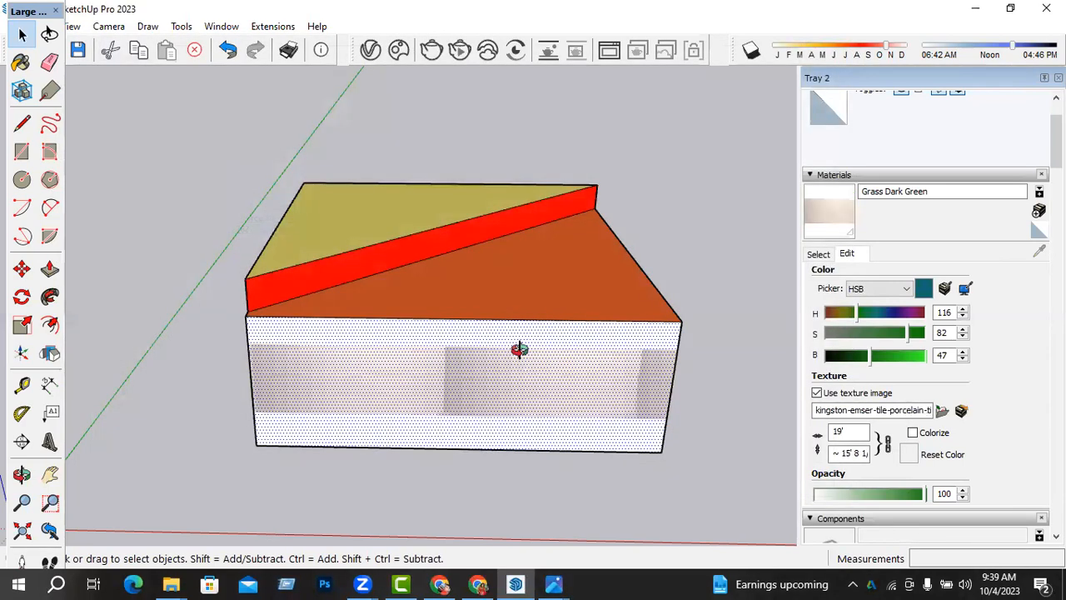
middle_drag(520, 350, 625, 341)
key(ctrl+z)
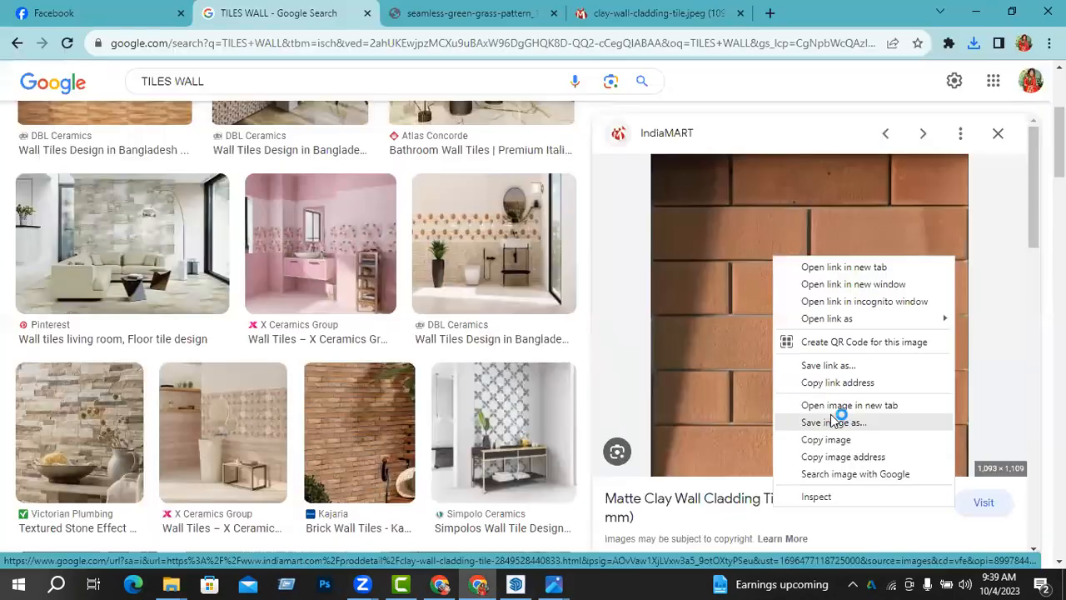
Switch to Chrome and save the IndiaMART clay wall cladding tile image again.
click(830, 417)
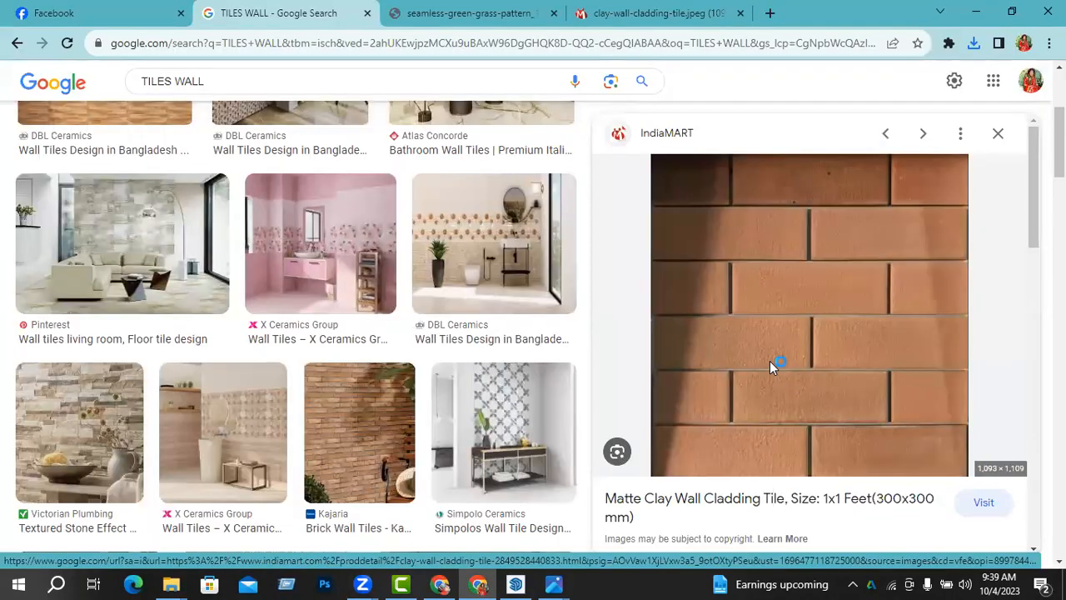
key(Return)
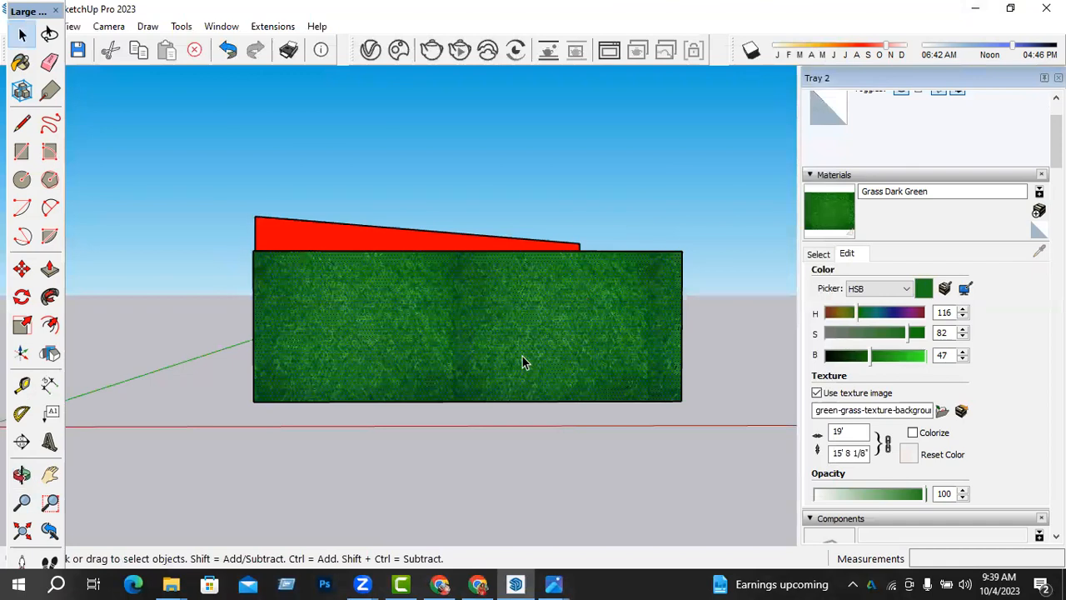
Return to SketchUp, search Downloads, Pictures, Music and Videos for the clay tile texture image, and close the image picker.
middle_drag(522, 357, 509, 373)
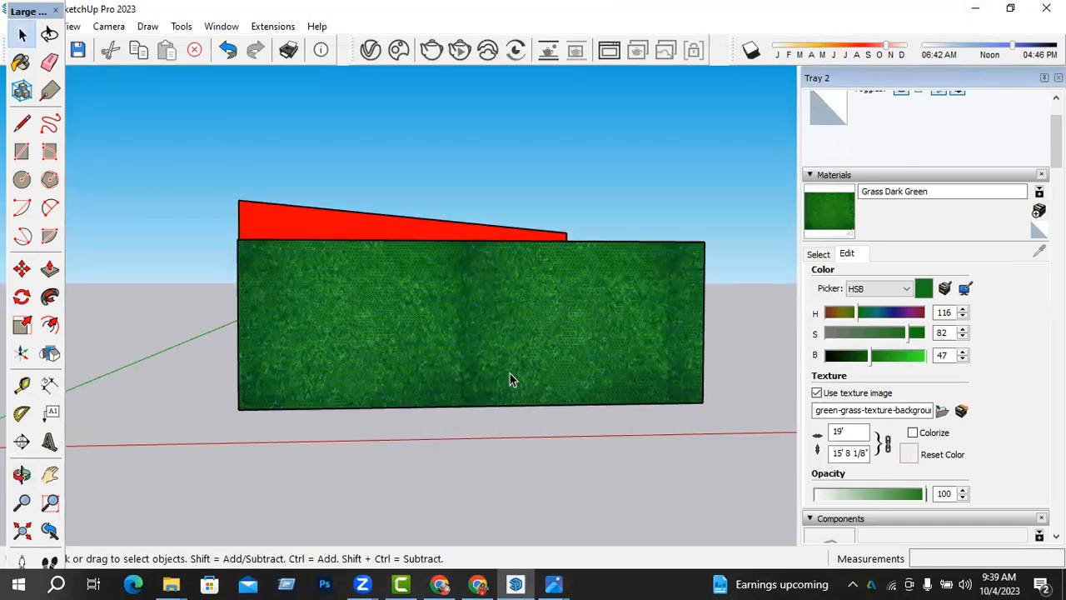
click(941, 410)
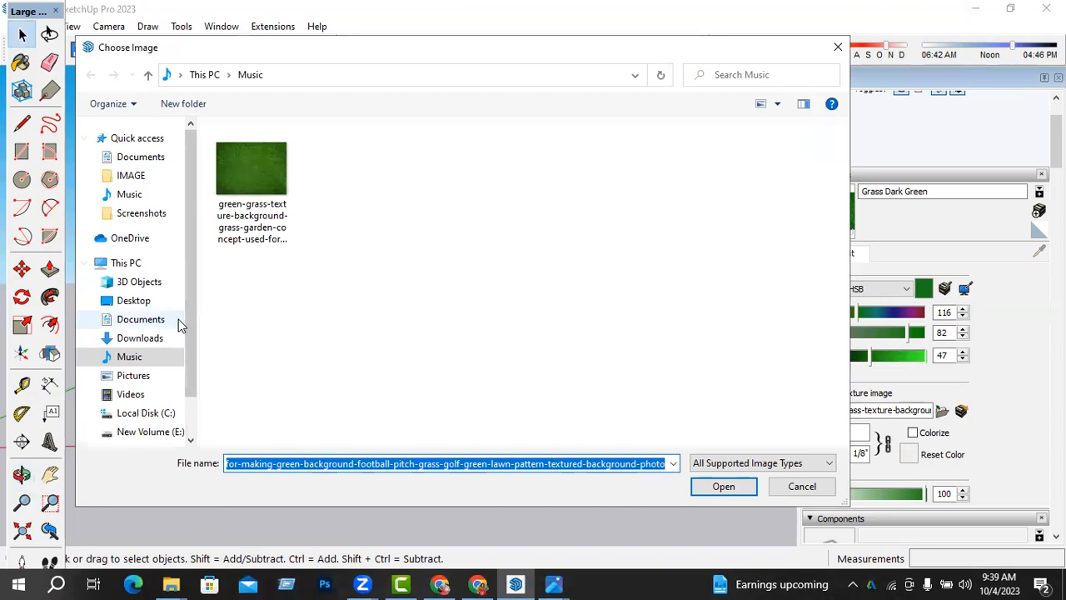
click(138, 338)
click(133, 376)
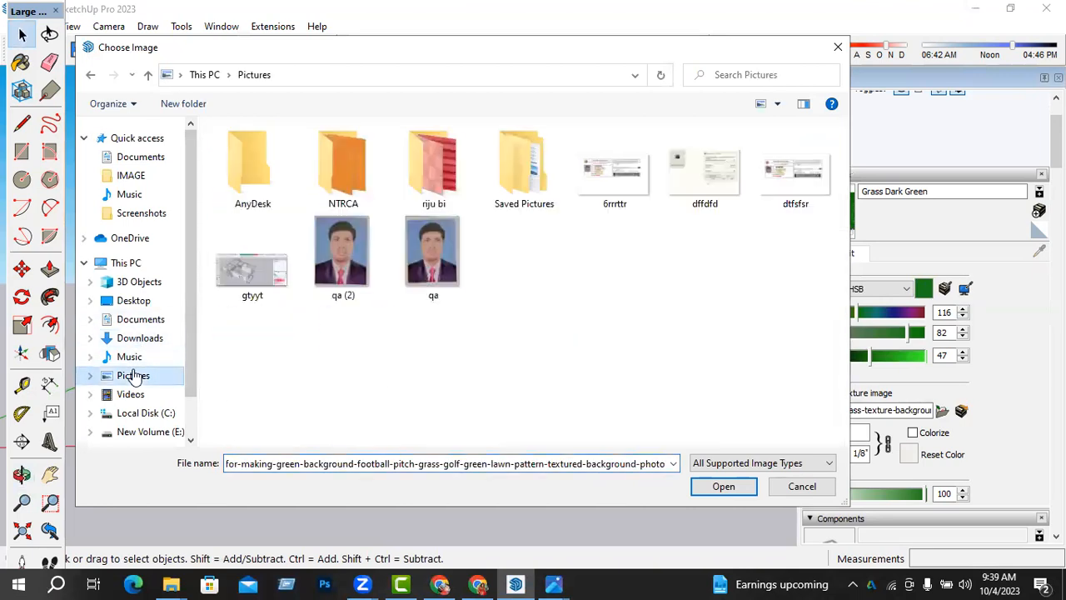
click(108, 357)
click(136, 378)
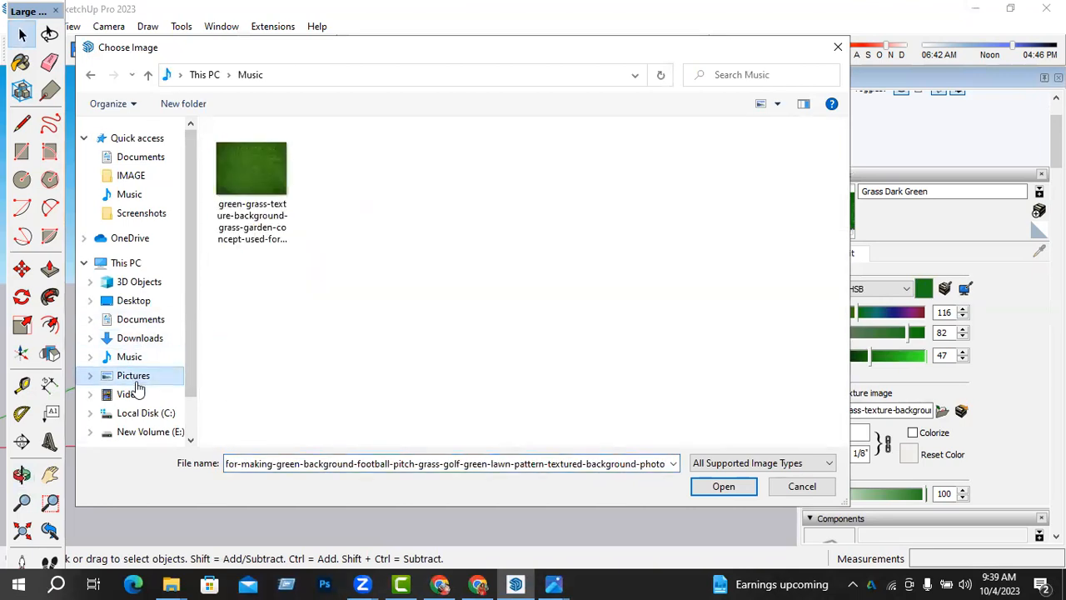
click(132, 393)
click(838, 47)
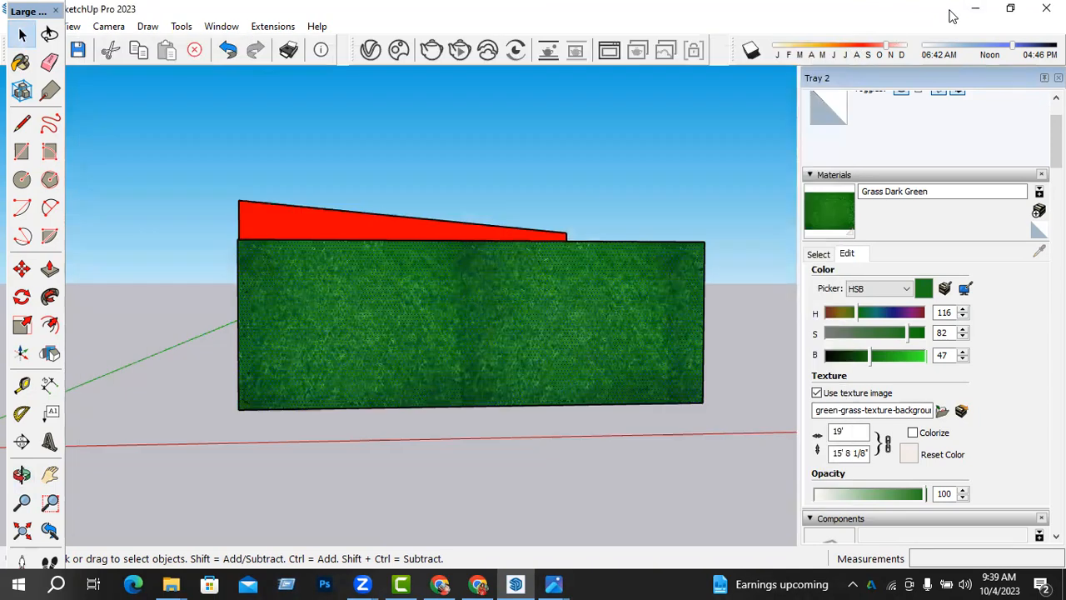
Check the Music folder in File Explorer for the saved clay-wall-cladding-tile image and return to SketchUp.
click(974, 8)
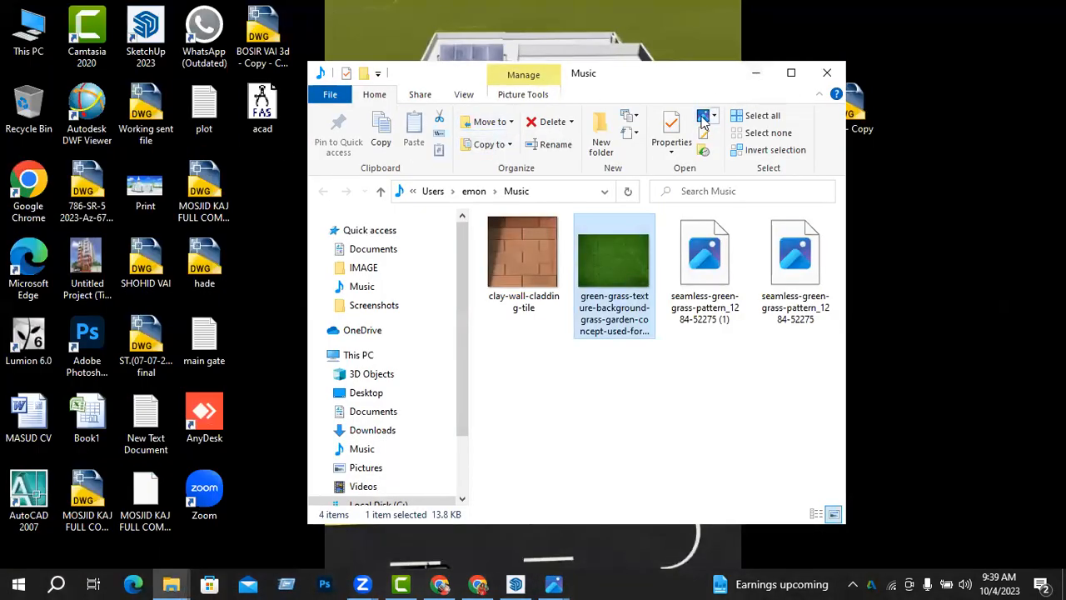
click(791, 73)
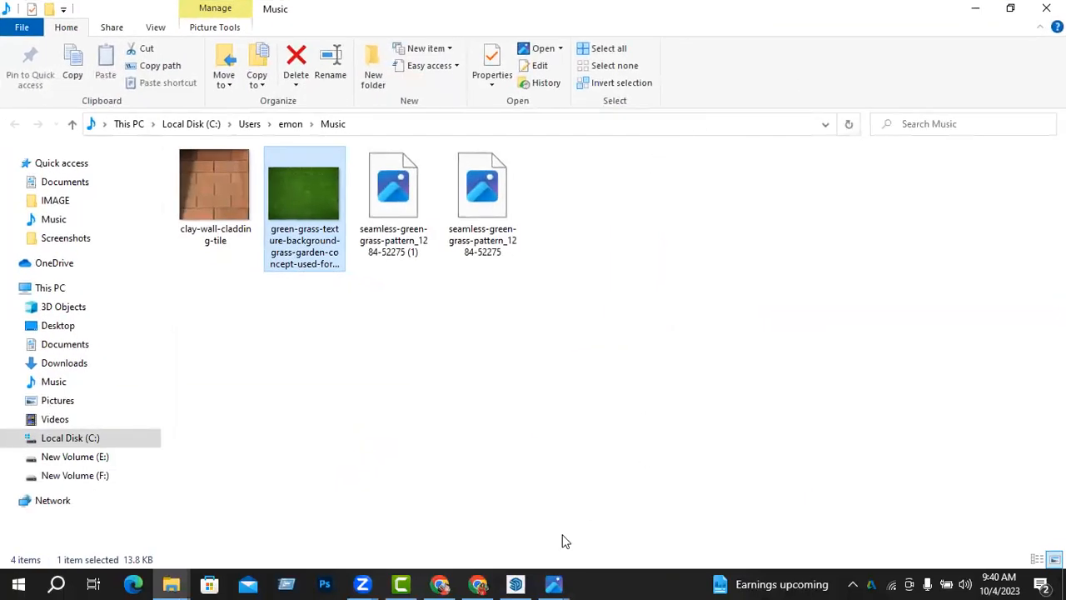
click(514, 583)
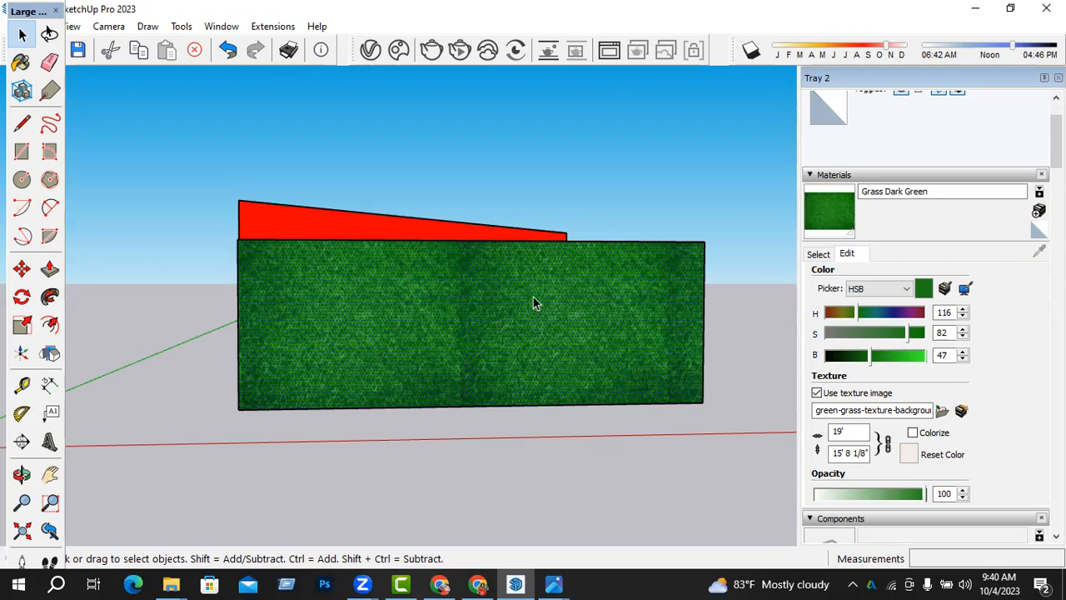
Replace the Grass Dark Green texture with the eeerre.png floor plan image from the Documents folder.
click(941, 411)
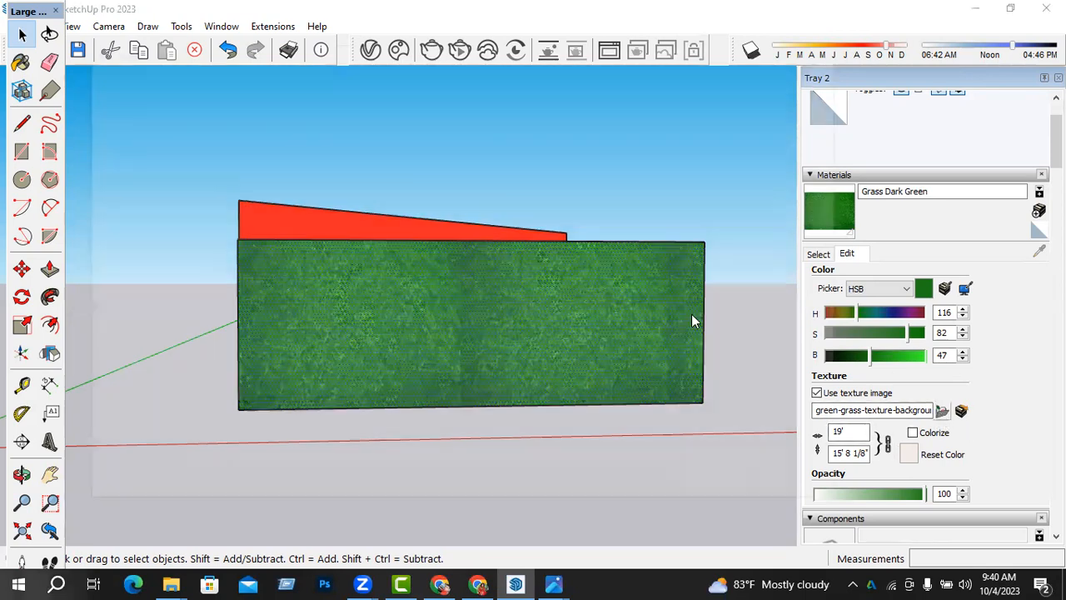
click(135, 346)
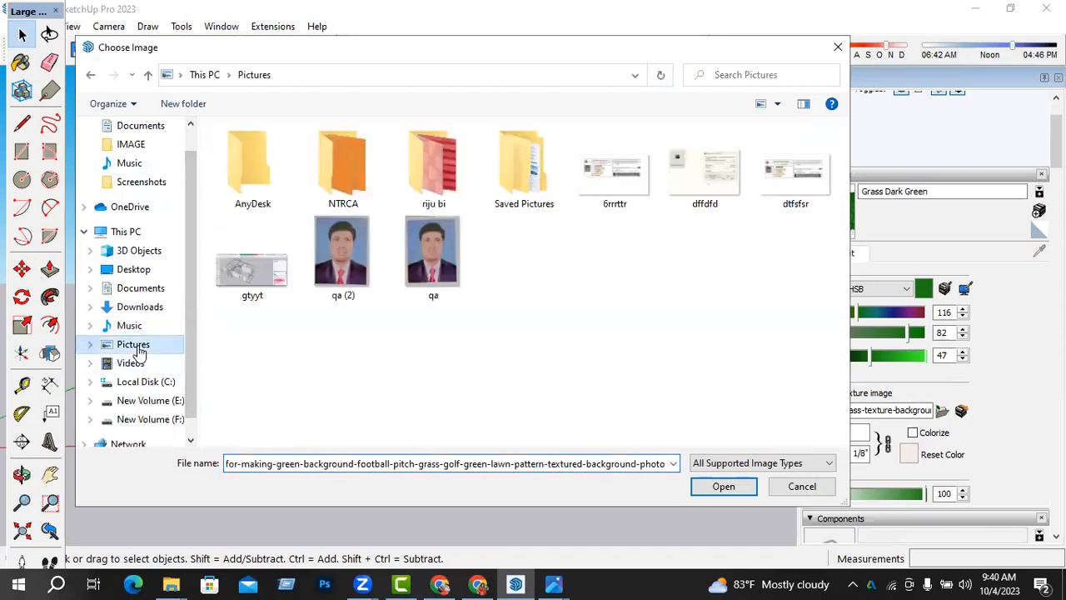
click(133, 326)
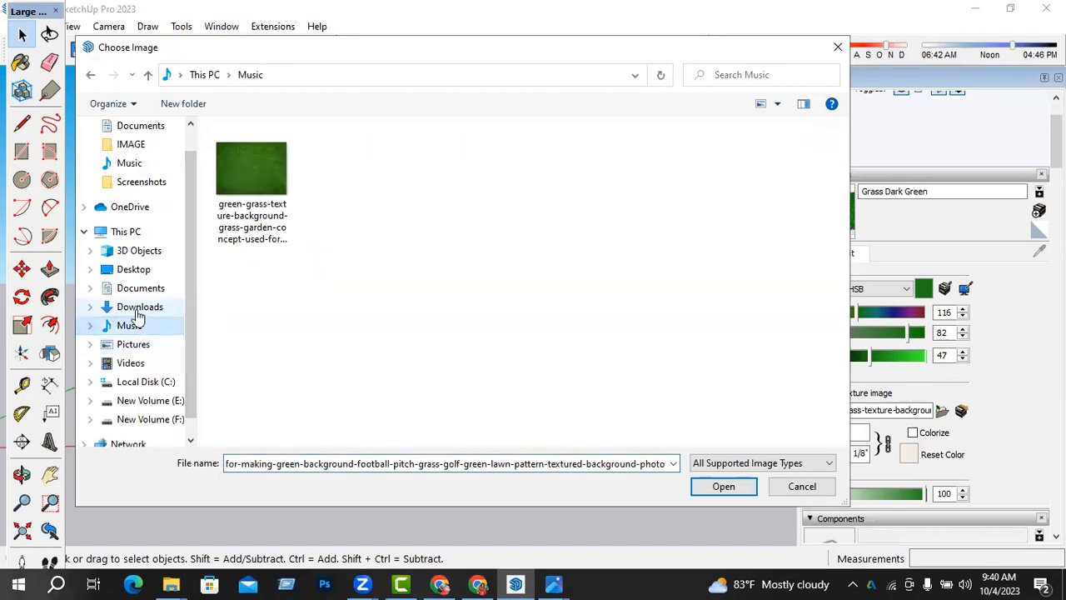
click(138, 309)
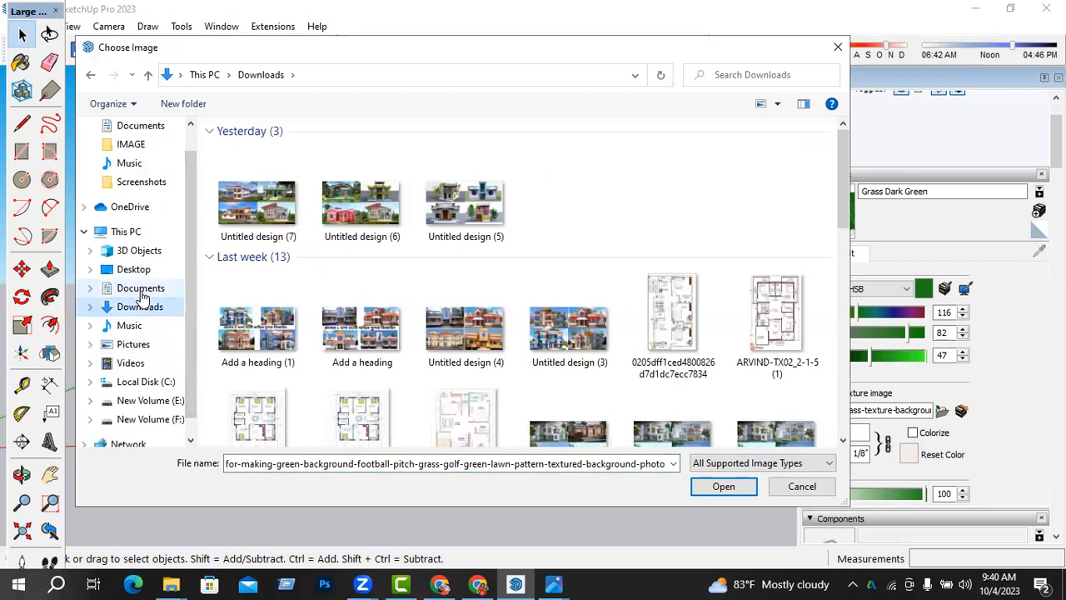
click(140, 289)
click(695, 190)
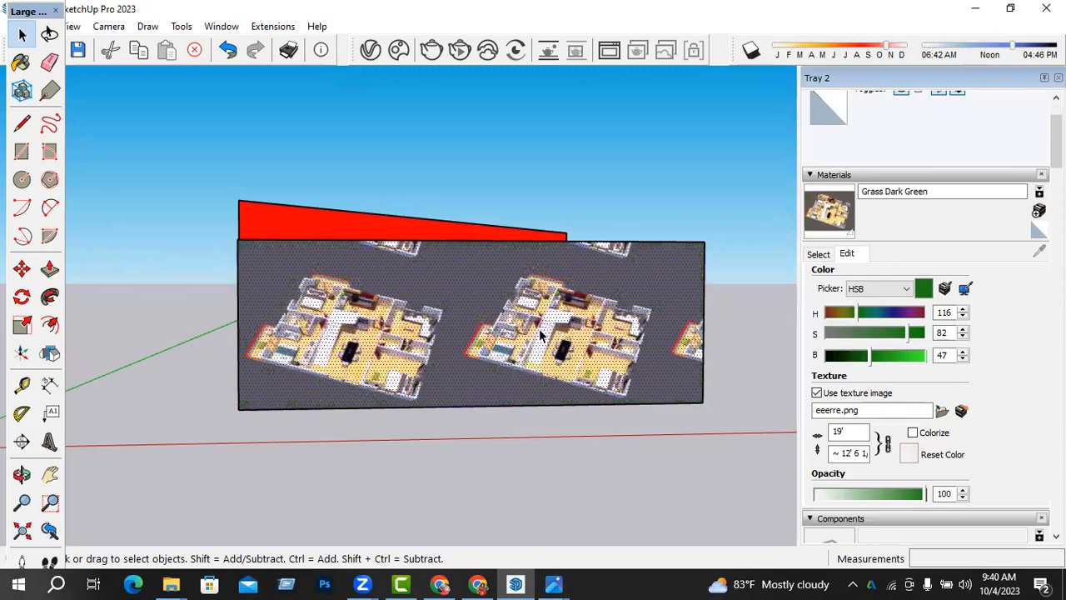
key(b)
middle_drag(348, 373, 341, 389)
scroll(341, 389, up, 2)
key(space)
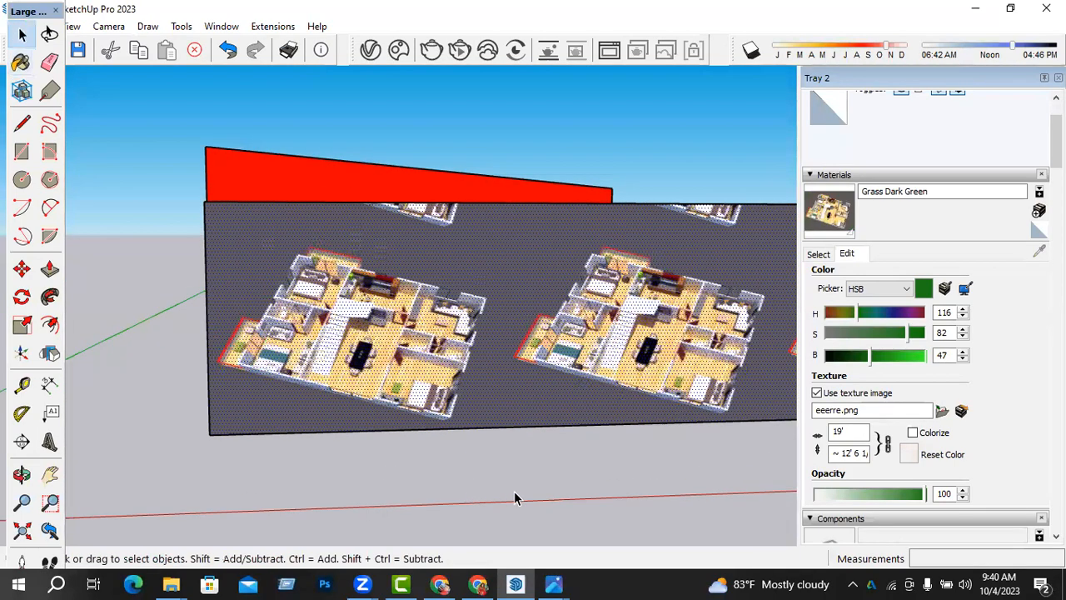
Try a texture width of 40' for the floor plan image, and undo the last two texture size changes.
scroll(315, 375, up, 3)
scroll(357, 463, down, 2)
middle_drag(358, 454, 363, 427)
click(576, 167)
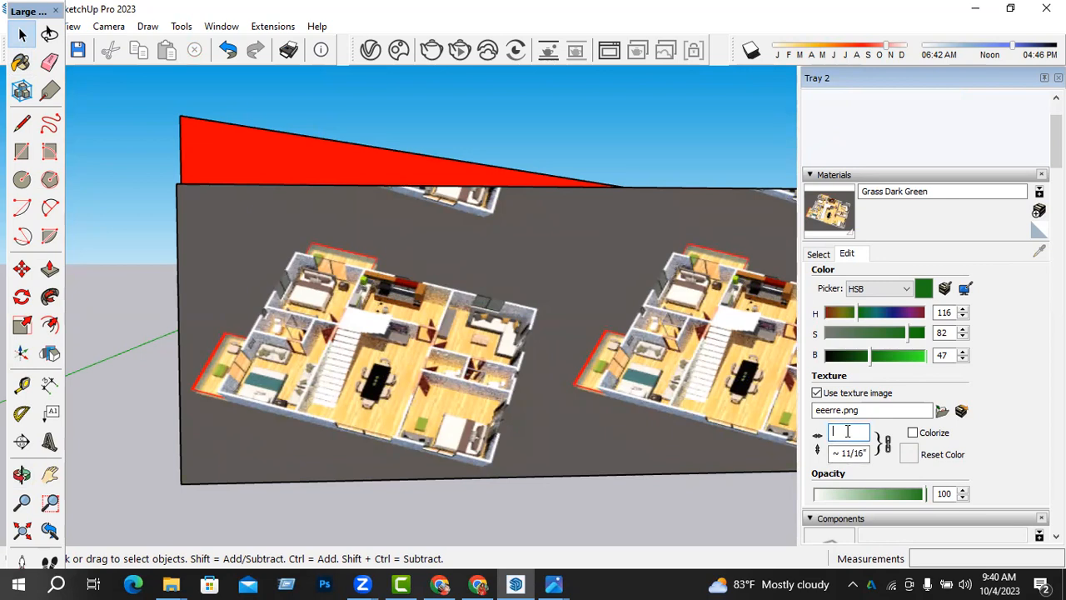
text(40')
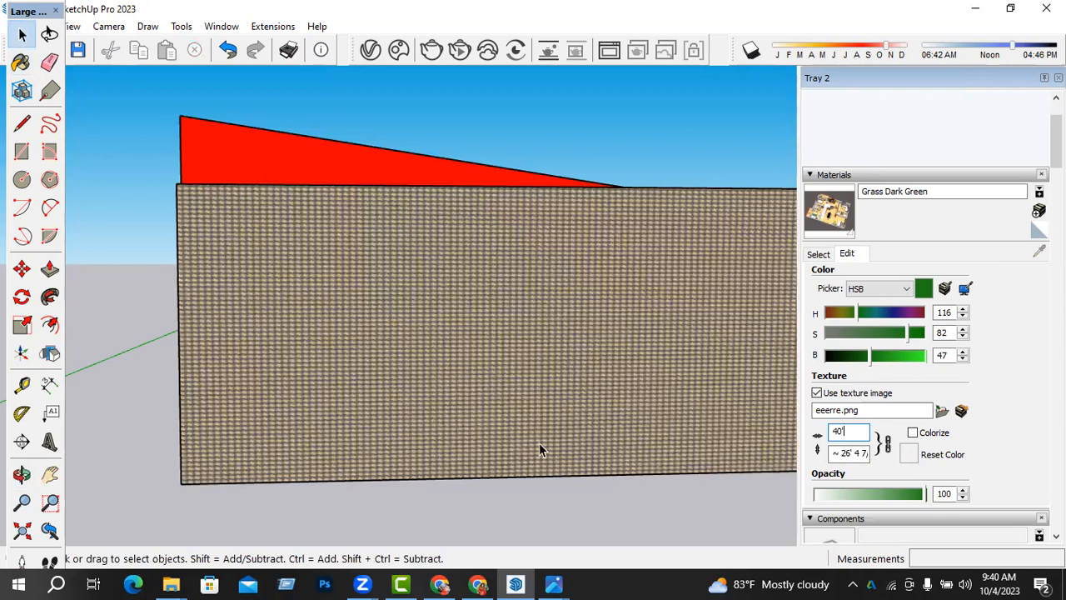
key(Return)
middle_drag(539, 450, 397, 384)
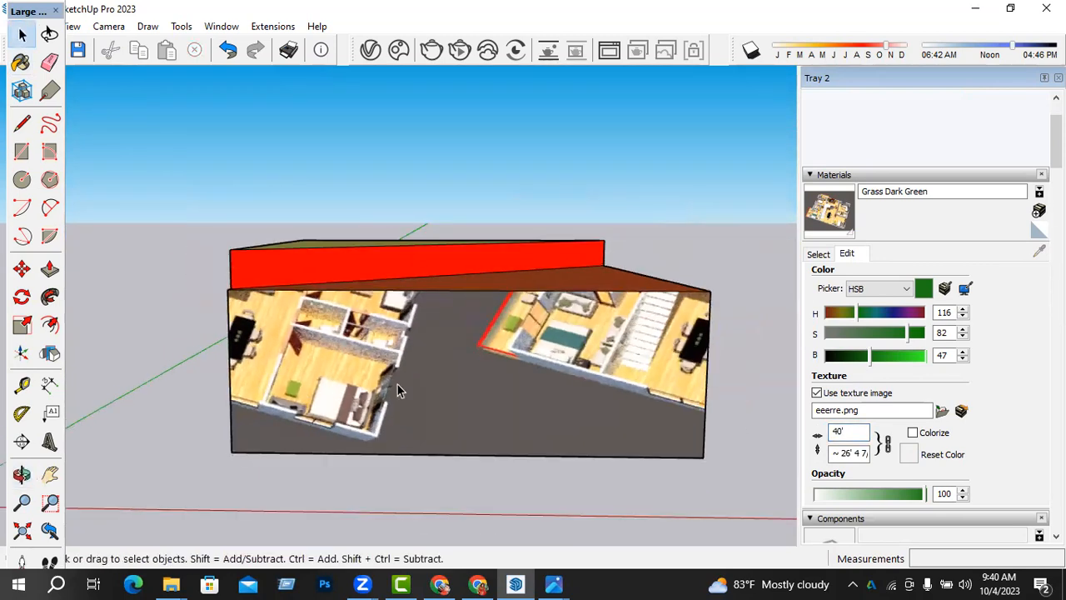
key(ctrl+z)
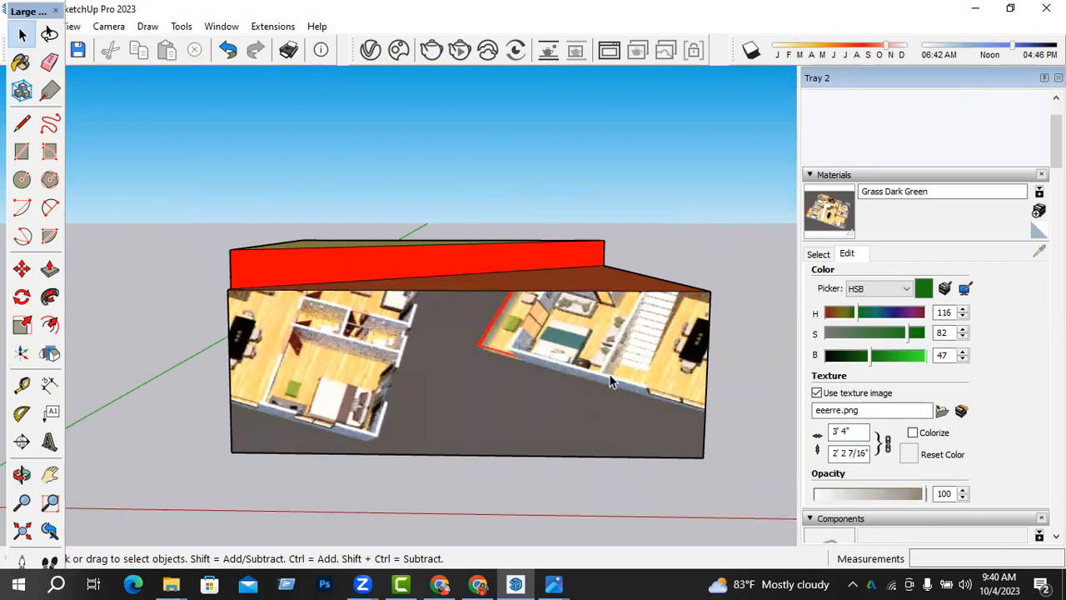
key(ctrl+z)
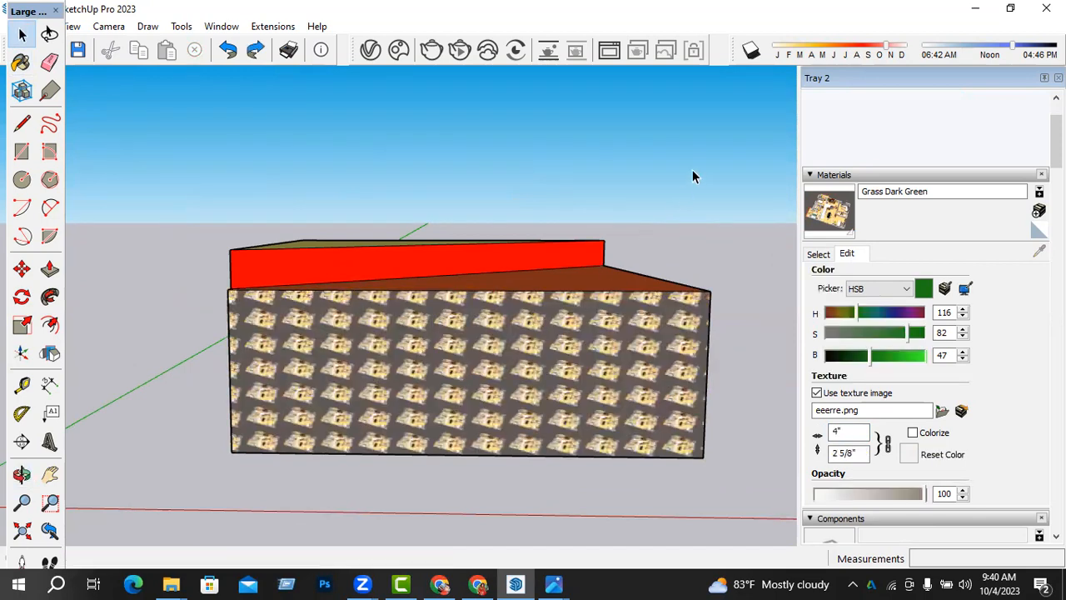
Paint the box's front face with Color B05 from the Colors collection, replacing the floor plan texture.
scroll(426, 288, down, 2)
middle_drag(426, 288, 713, 306)
click(557, 381)
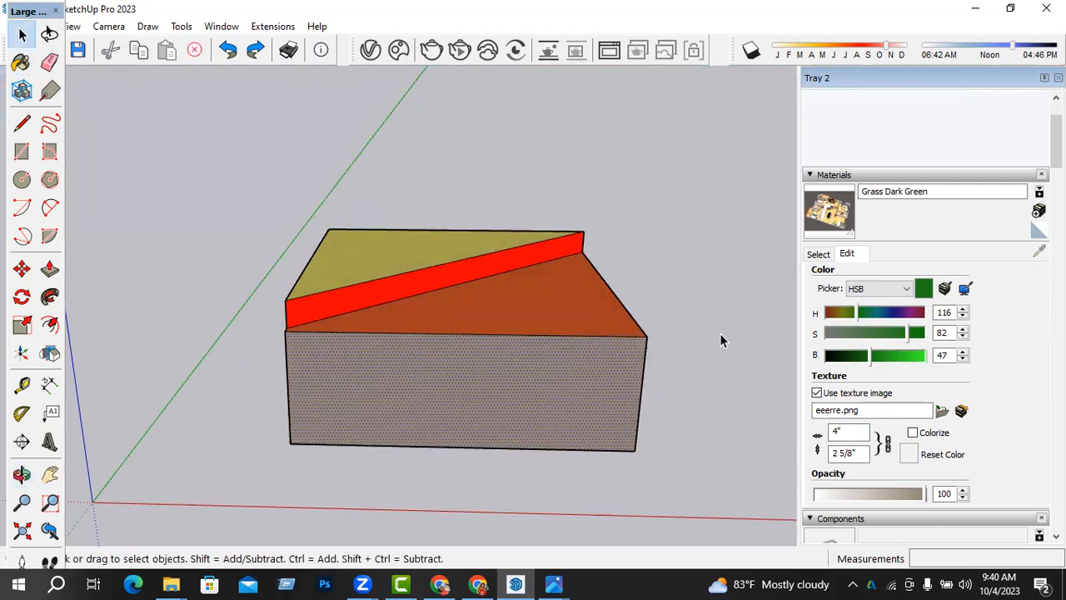
click(818, 253)
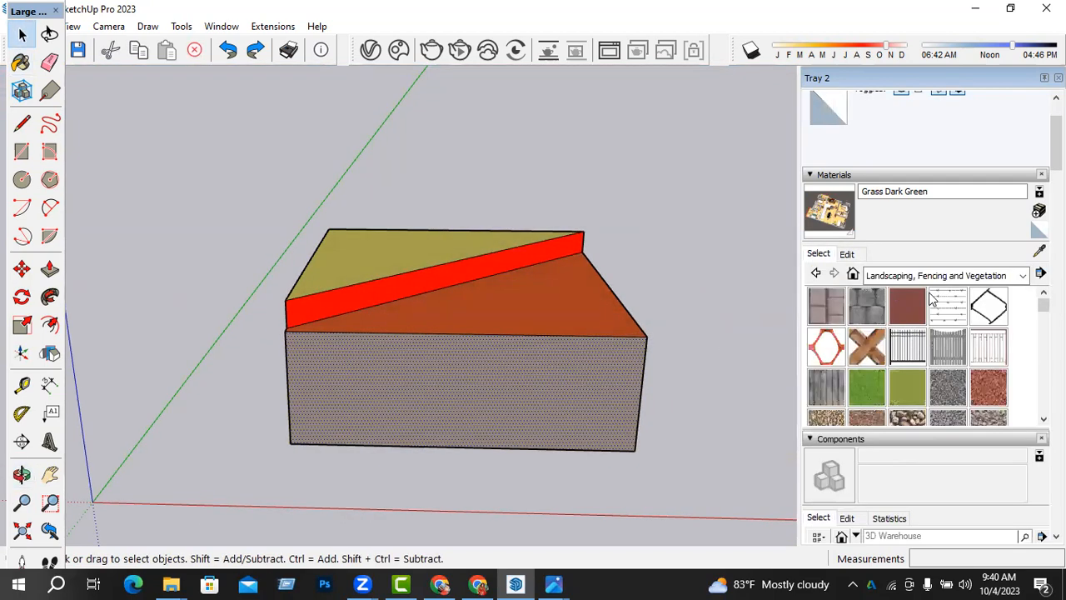
click(933, 276)
scroll(912, 343, up, 3)
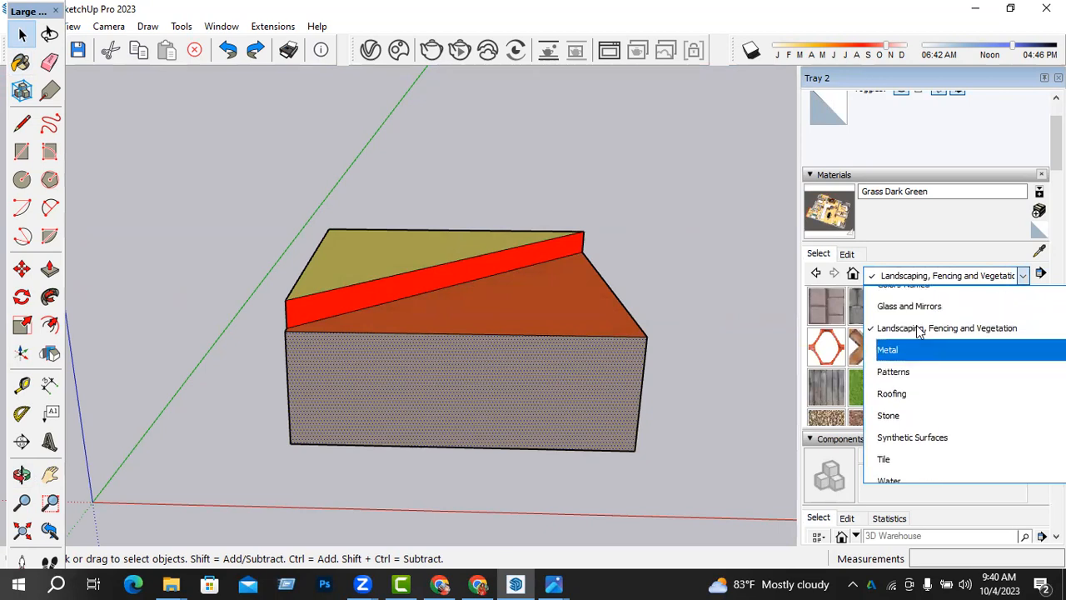
click(904, 362)
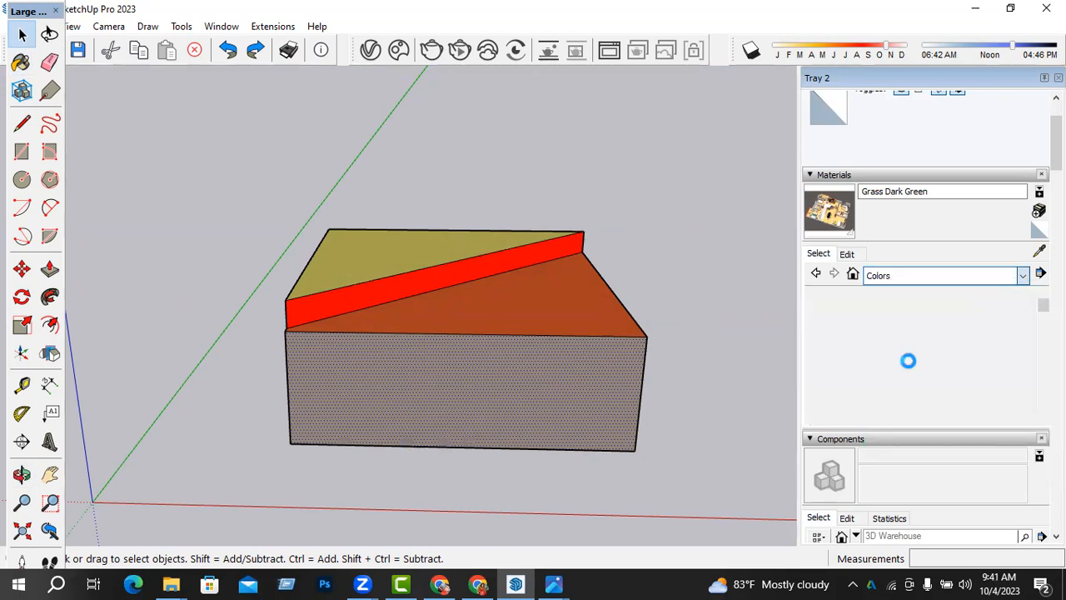
click(908, 385)
click(609, 354)
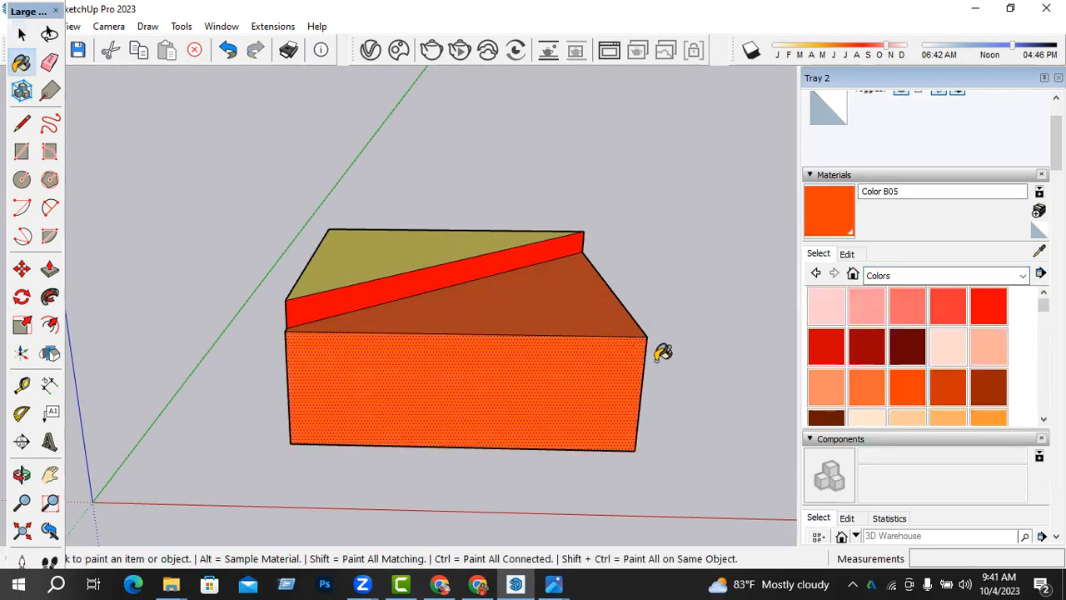
key(space)
middle_drag(547, 368, 582, 375)
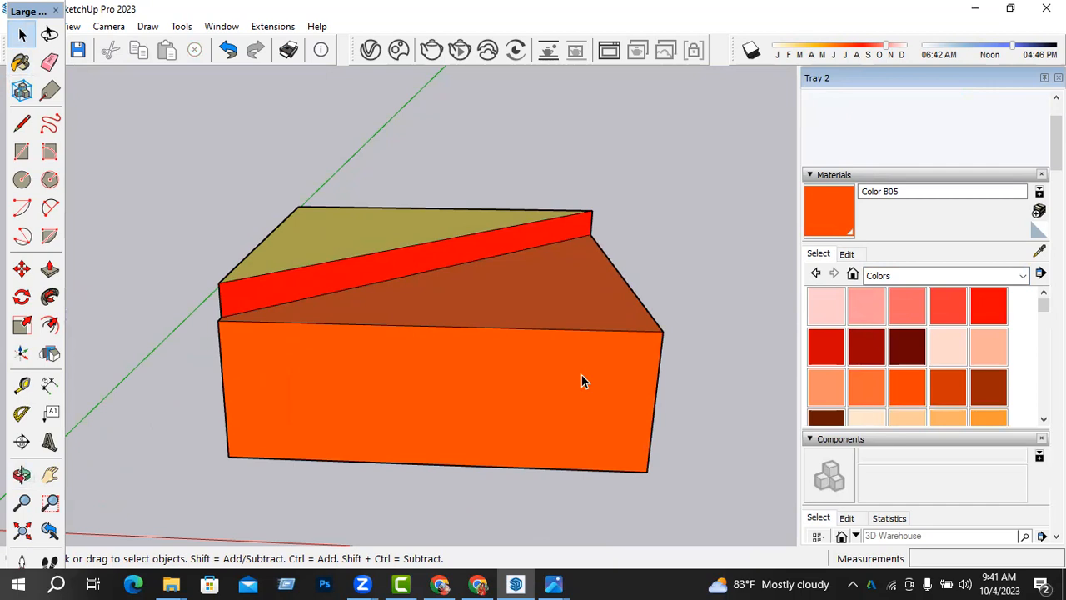
middle_drag(582, 374, 628, 363)
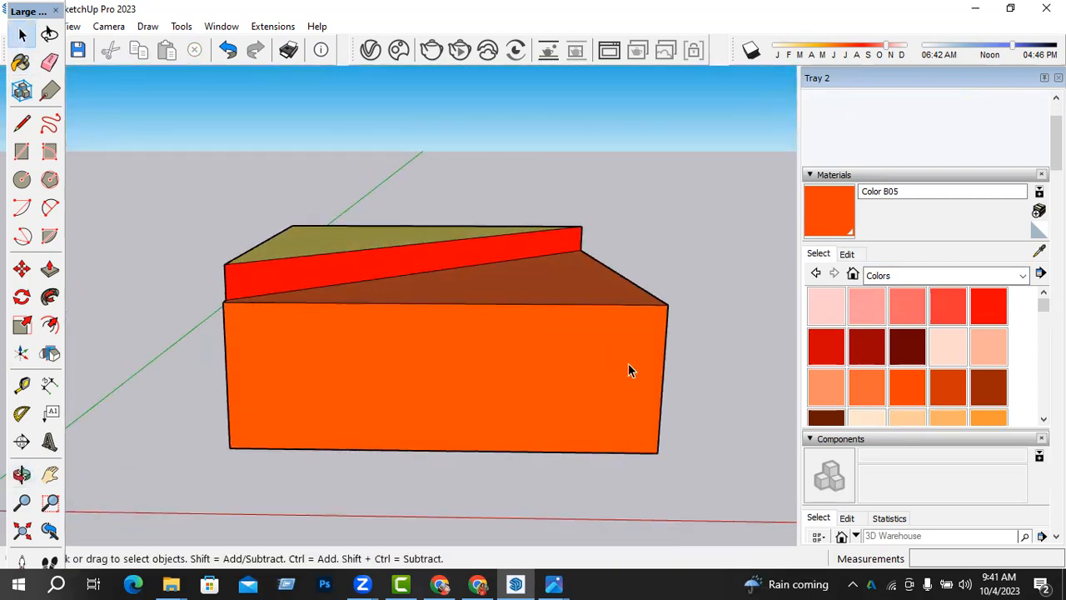
Move the whole box by its lower front corner about 8' 9" closer to the origin.
scroll(500, 360, down, 2)
drag(700, 198, 269, 449)
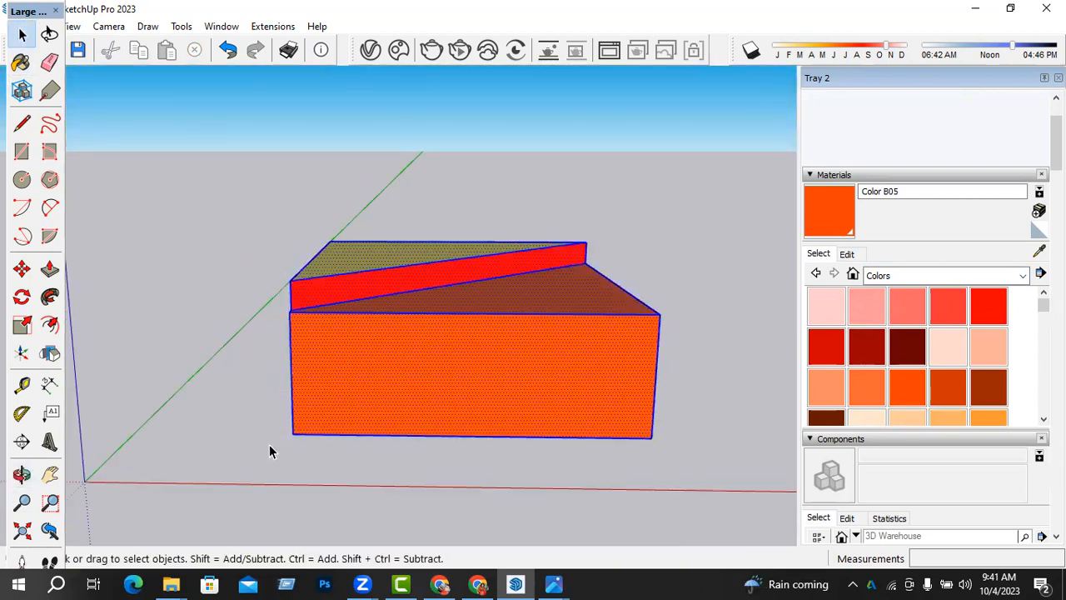
key(m)
click(293, 434)
scroll(458, 405, down, 2)
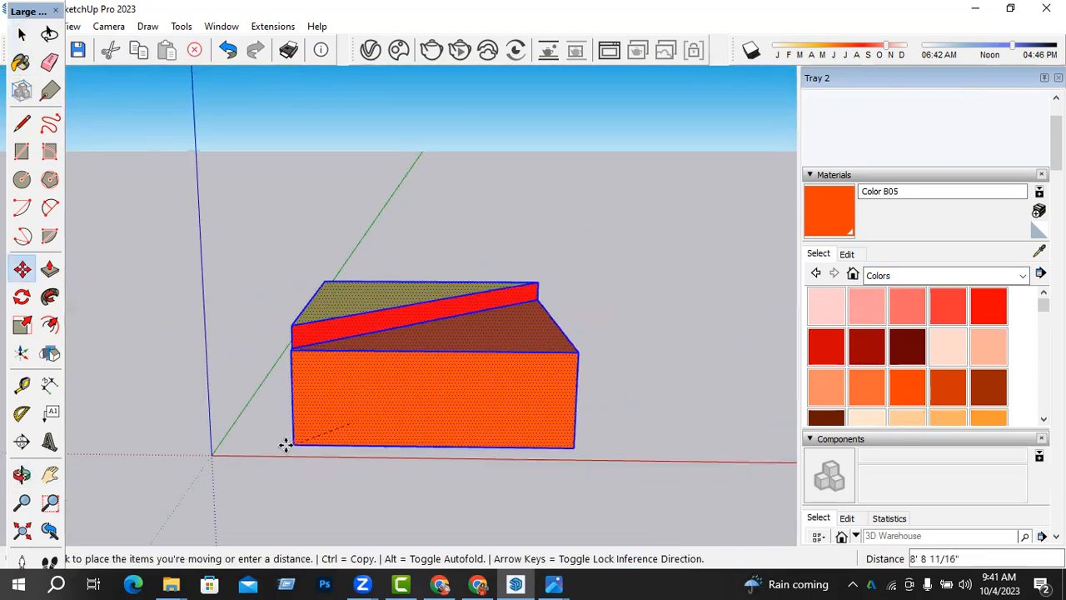
click(286, 445)
key(space)
scroll(331, 447, down, 1)
click(510, 400)
scroll(352, 424, up, 2)
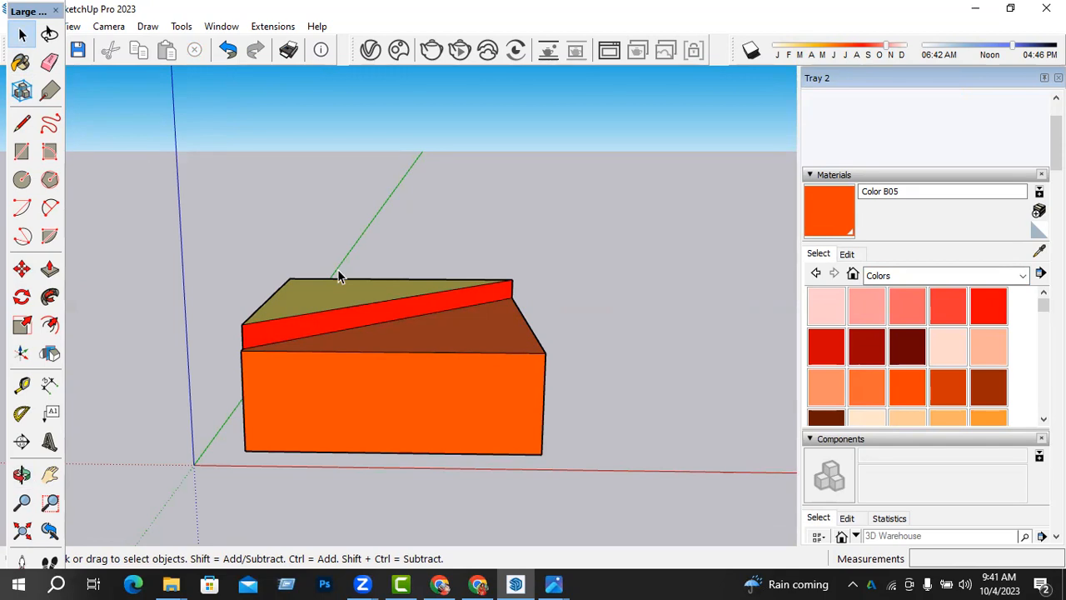
Paint the box's front face with Water Light Blue from the Water collection.
middle_drag(336, 298, 402, 263)
click(431, 376)
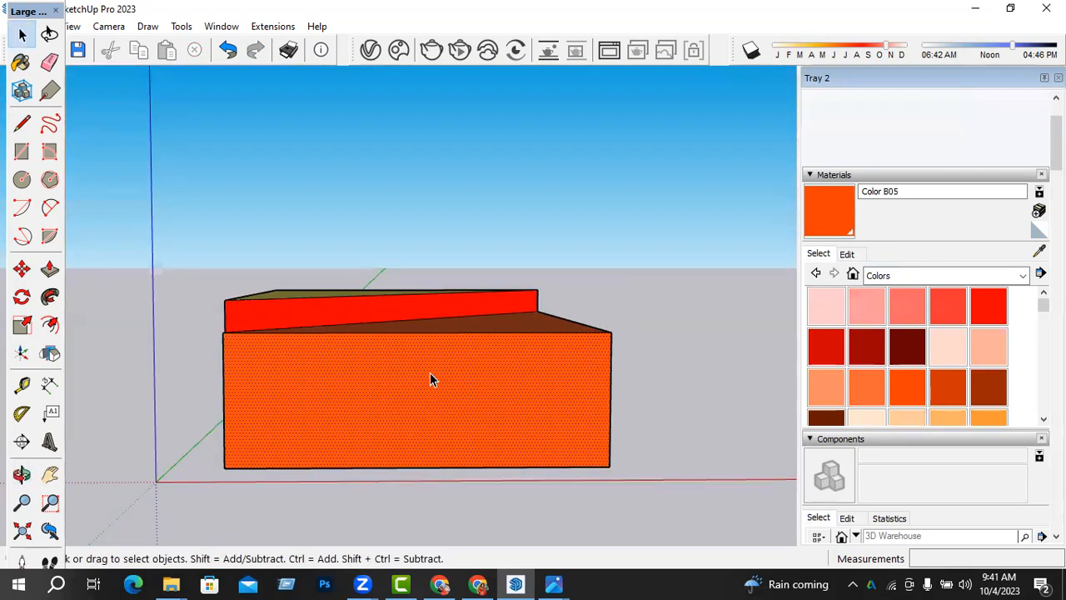
click(908, 276)
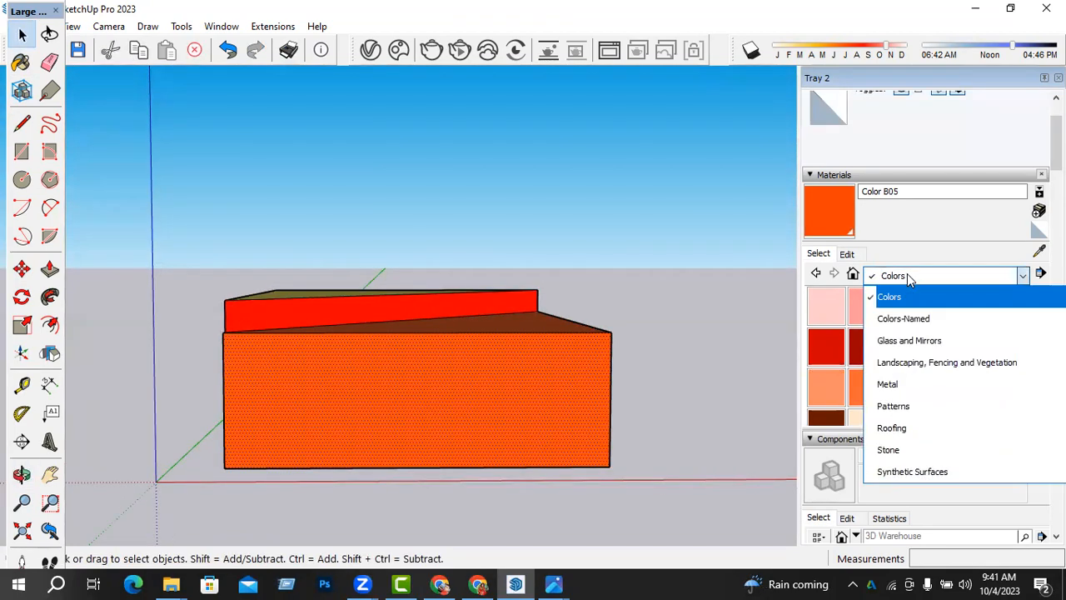
scroll(910, 447, down, 2)
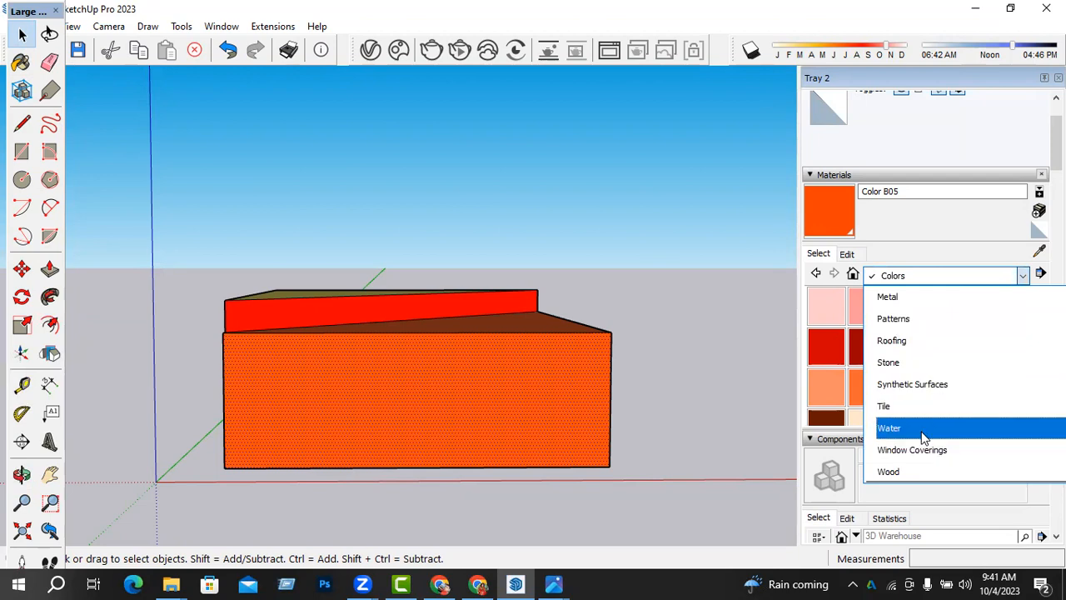
click(923, 435)
click(907, 306)
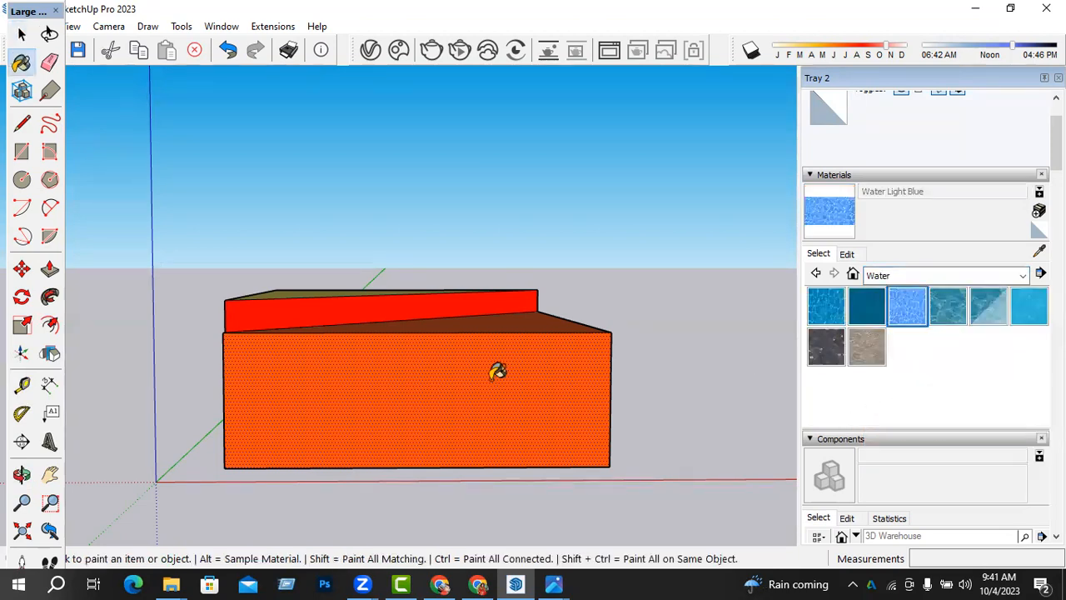
click(452, 431)
Draw a rectangle about 17' 3" by 12' 2" on the box's orange triangular top face.
mouse_move(452, 430)
middle_down()
mouse_move(486, 353)
mouse_move(576, 388)
middle_up()
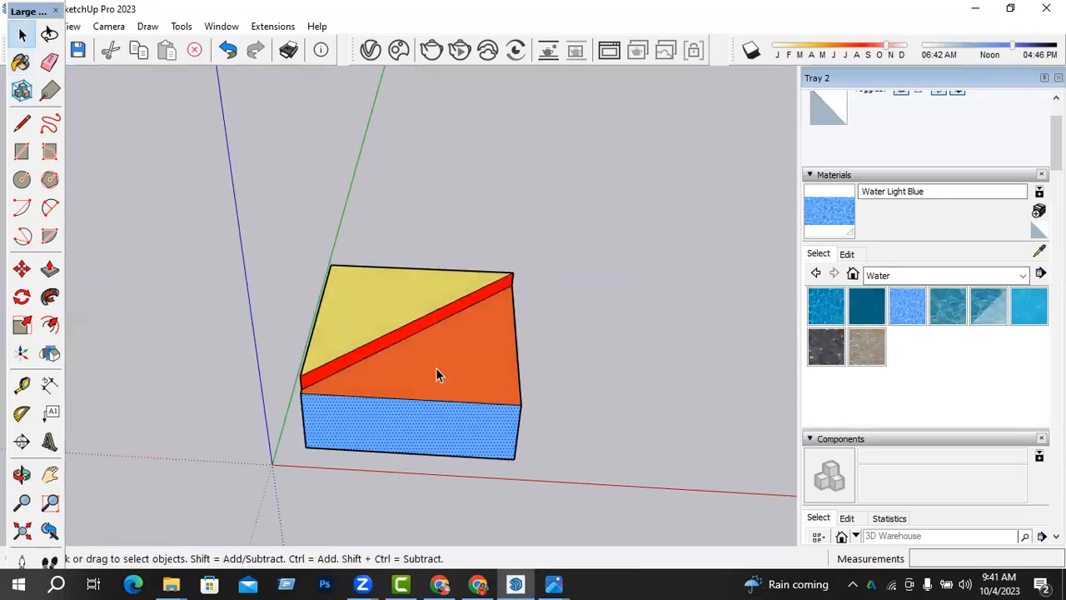
scroll(438, 372, up, 3)
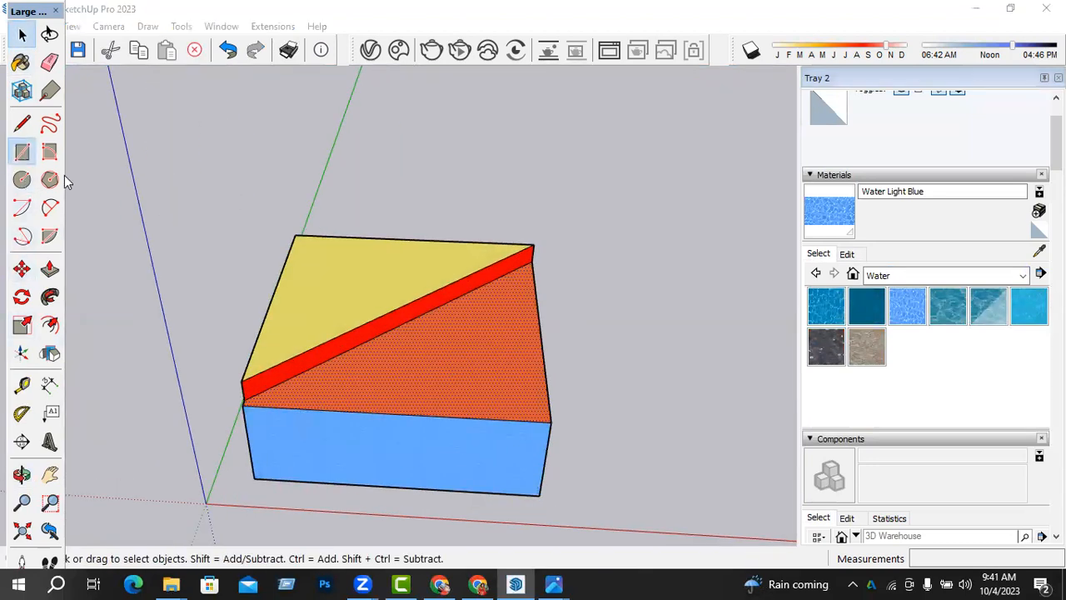
click(21, 150)
scroll(419, 363, up, 1)
click(407, 367)
click(550, 314)
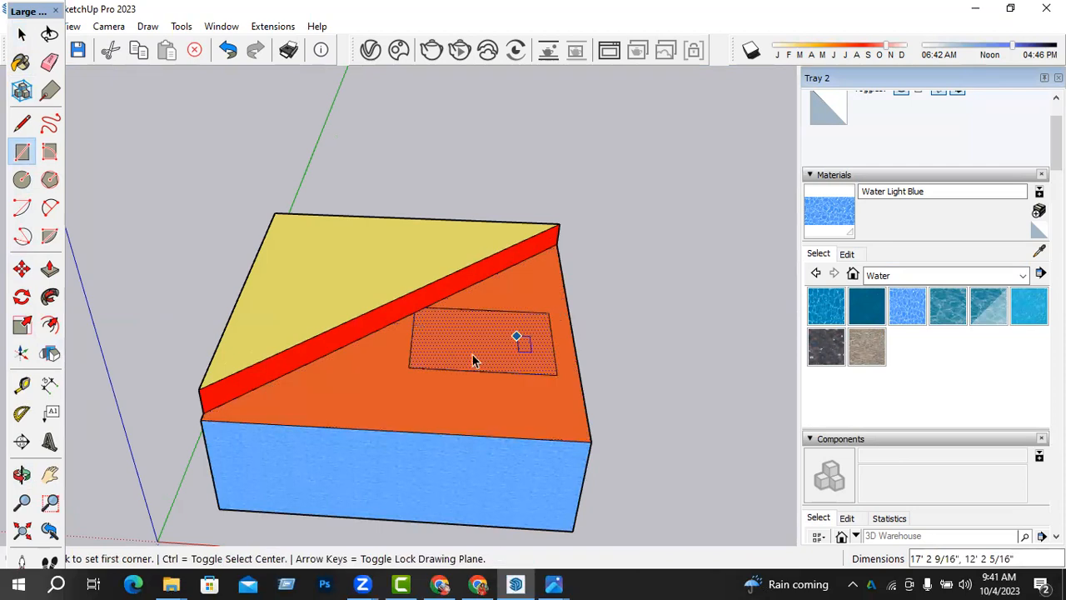
key(space)
Push the rectangle about 3' 4" down into the box to form a pool recess.
click(474, 356)
click(471, 376)
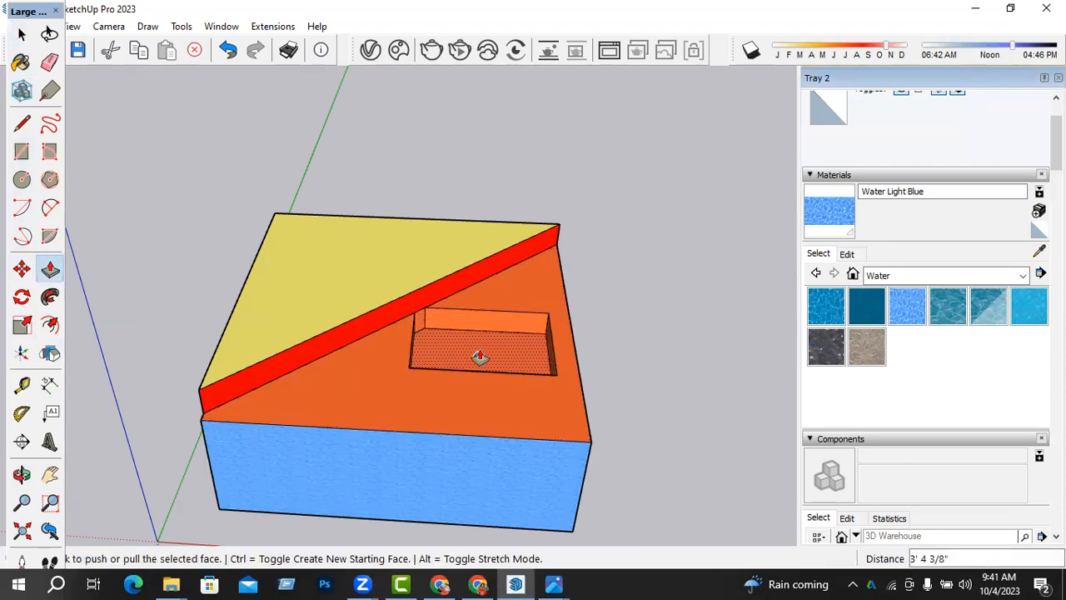
key(space)
Paint the pool recess's floor and inner walls with the Water Light Blue material.
scroll(480, 345, up, 1)
click(839, 230)
click(454, 338)
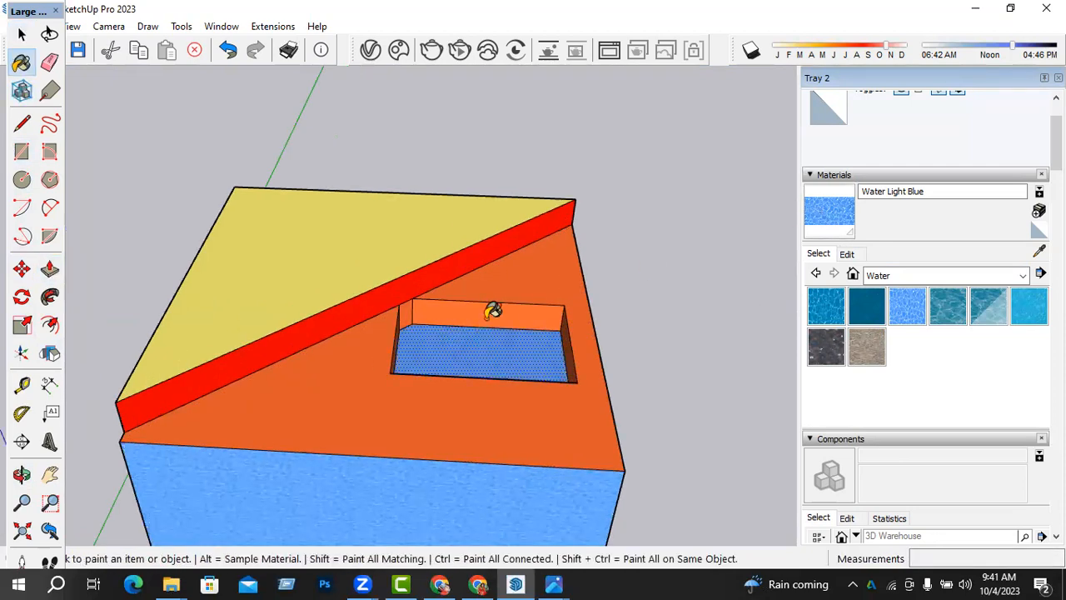
scroll(490, 305, up, 2)
click(494, 310)
middle_drag(495, 310, 412, 383)
scroll(381, 338, up, 2)
click(380, 298)
click(323, 351)
mouse_move(484, 363)
middle_down()
mouse_move(421, 336)
mouse_move(269, 388)
mouse_move(219, 331)
middle_up()
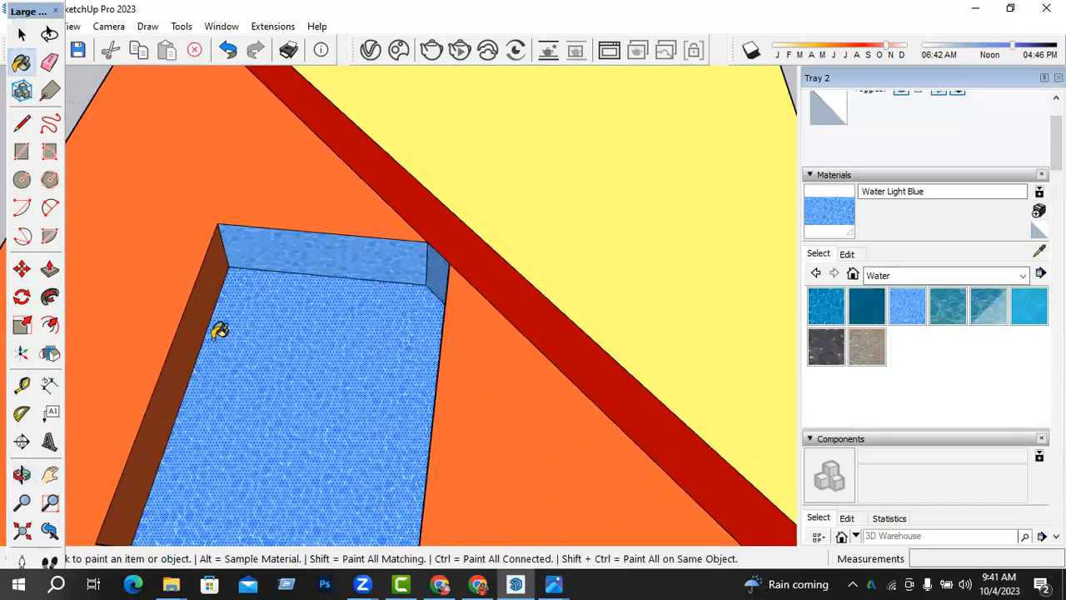
scroll(500, 283, down, 2)
mouse_move(497, 303)
middle_down()
mouse_move(114, 340)
mouse_move(190, 269)
mouse_move(225, 391)
mouse_move(669, 366)
middle_up()
key(space)
scroll(538, 369, down, 3)
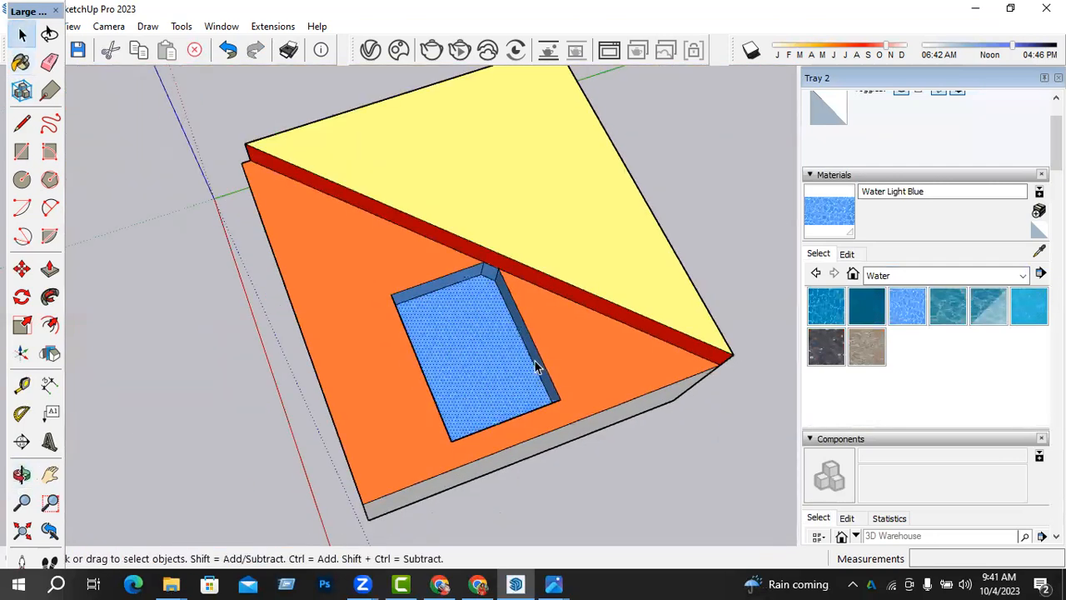
Try a different hue on the Water Light Blue material and set its saturation to 78.
click(724, 236)
scroll(502, 387, up, 2)
scroll(503, 383, up, 3)
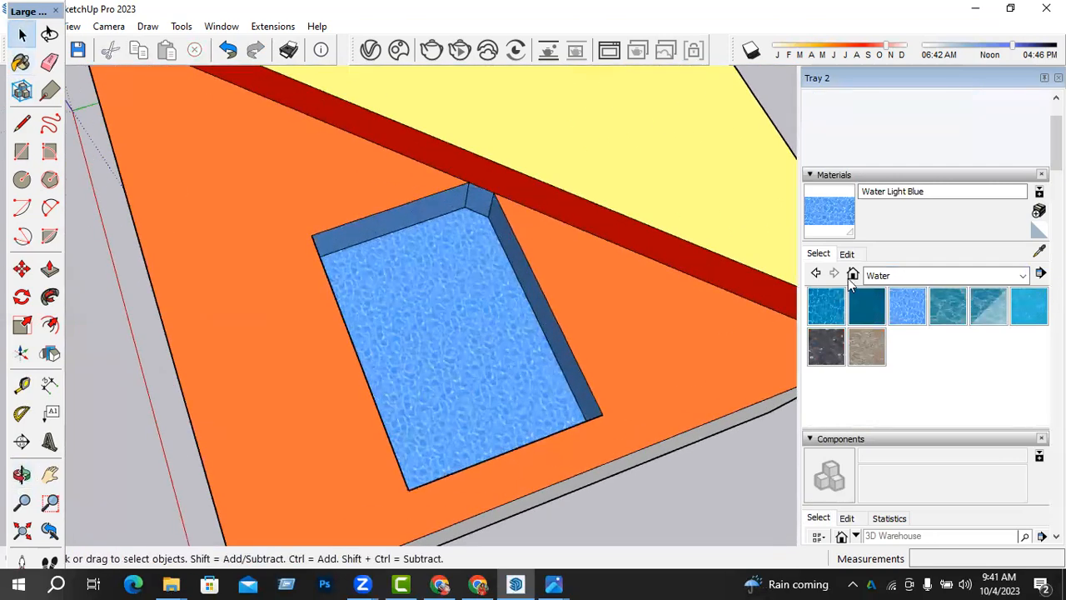
click(848, 255)
mouse_move(880, 312)
mouse_down()
mouse_move(872, 315)
mouse_move(884, 316)
mouse_up()
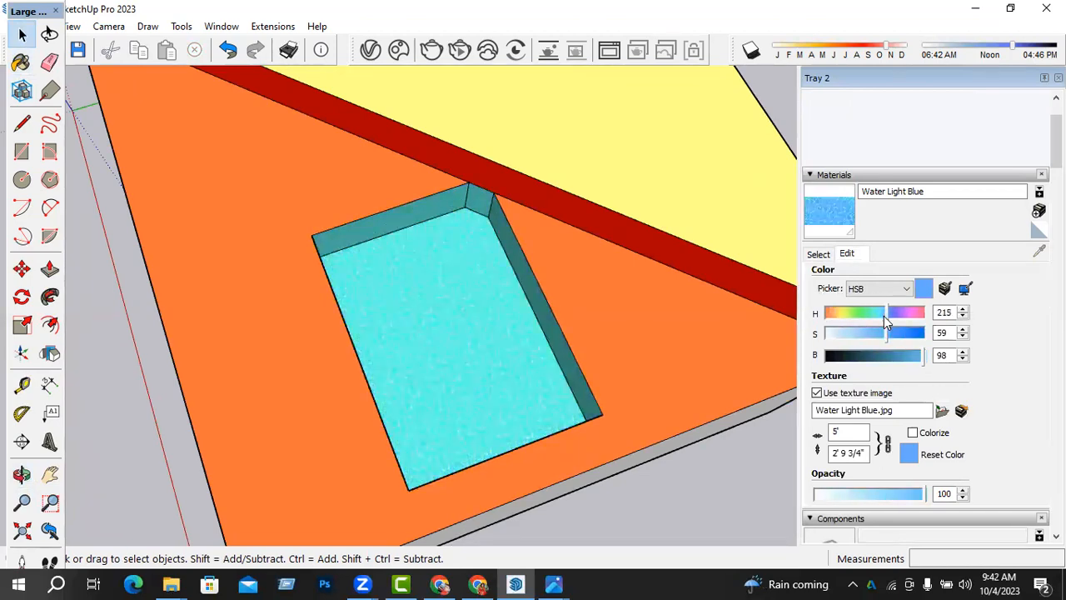
click(901, 332)
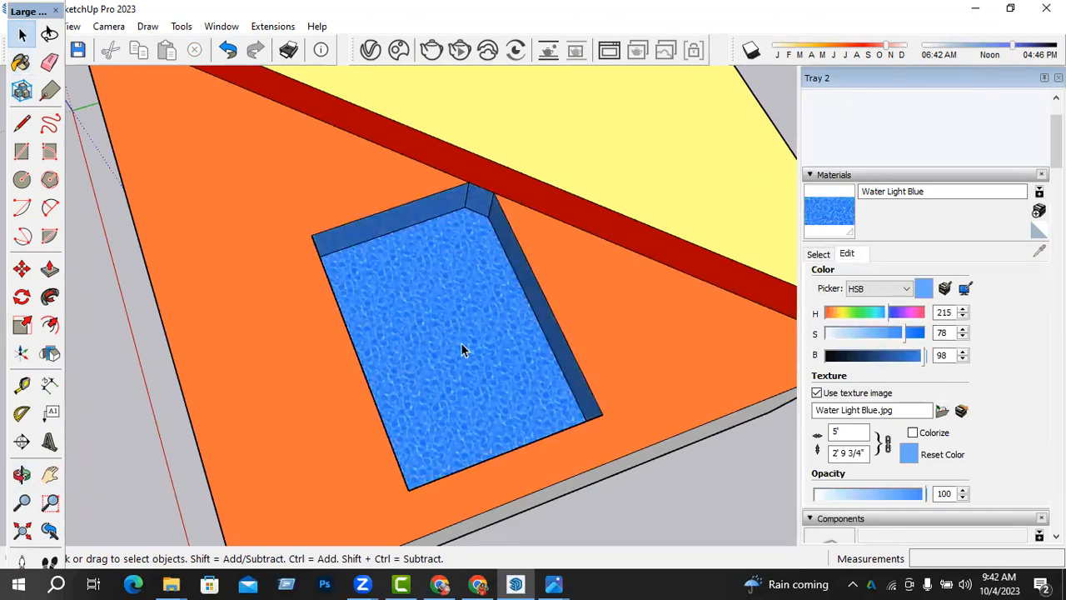
Set the Water Light Blue material's opacity to 78.
scroll(461, 348, down, 3)
middle_drag(567, 366, 614, 269)
middle_drag(630, 415, 672, 369)
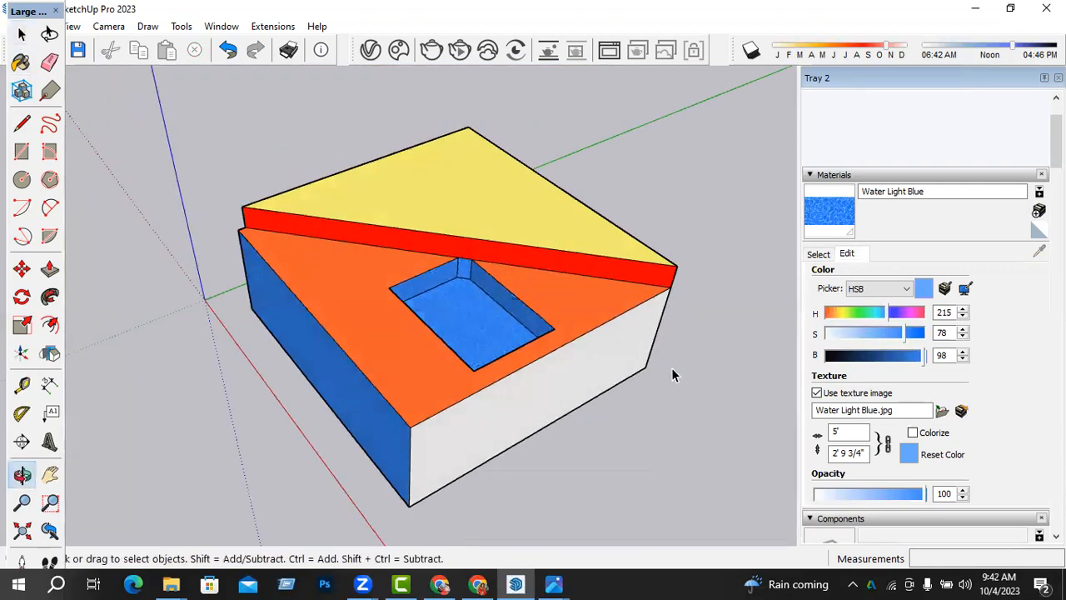
drag(925, 494, 894, 498)
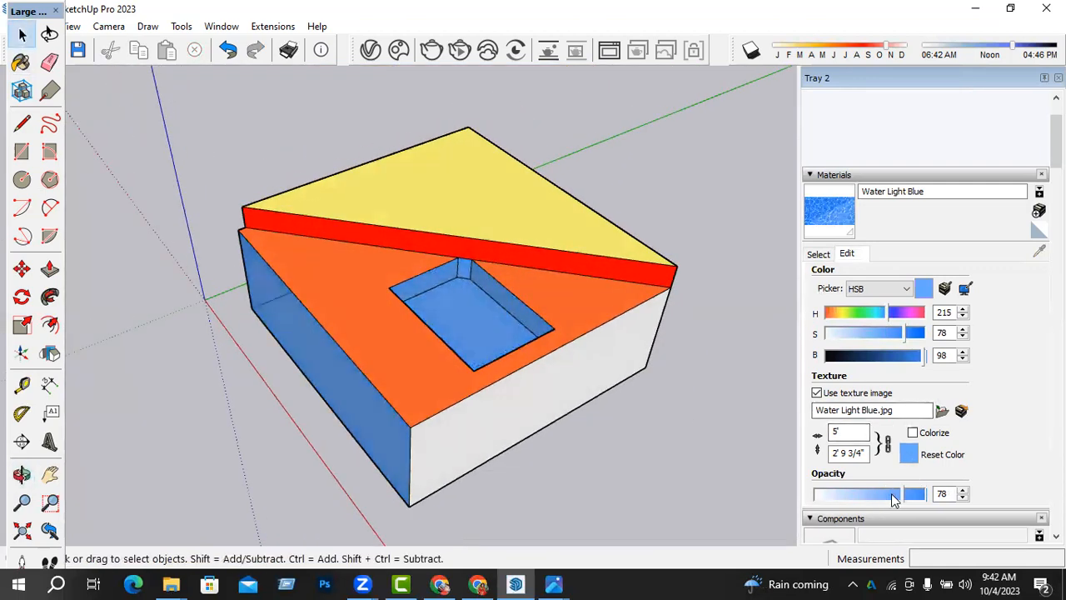
scroll(583, 432, down, 1)
middle_drag(489, 417, 545, 440)
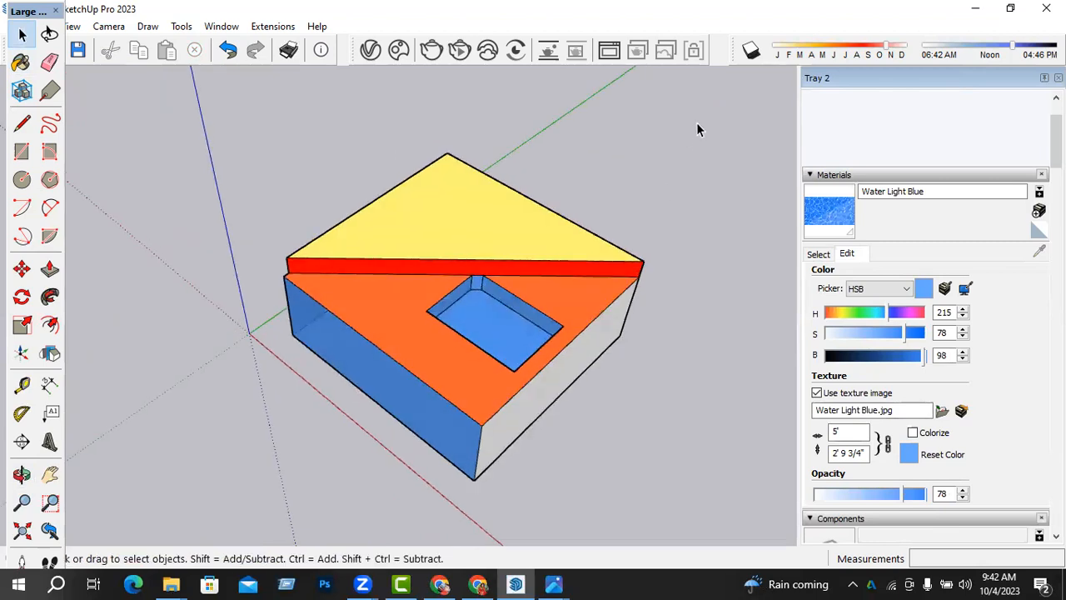
Draw a separate rectangle on the ground beside the box.
scroll(495, 213, up, 3)
click(488, 213)
mouse_move(488, 214)
middle_down()
mouse_move(342, 264)
mouse_move(296, 254)
middle_up()
scroll(298, 254, down, 3)
middle_drag(559, 272, 171, 312)
scroll(173, 305, down, 2)
click(22, 152)
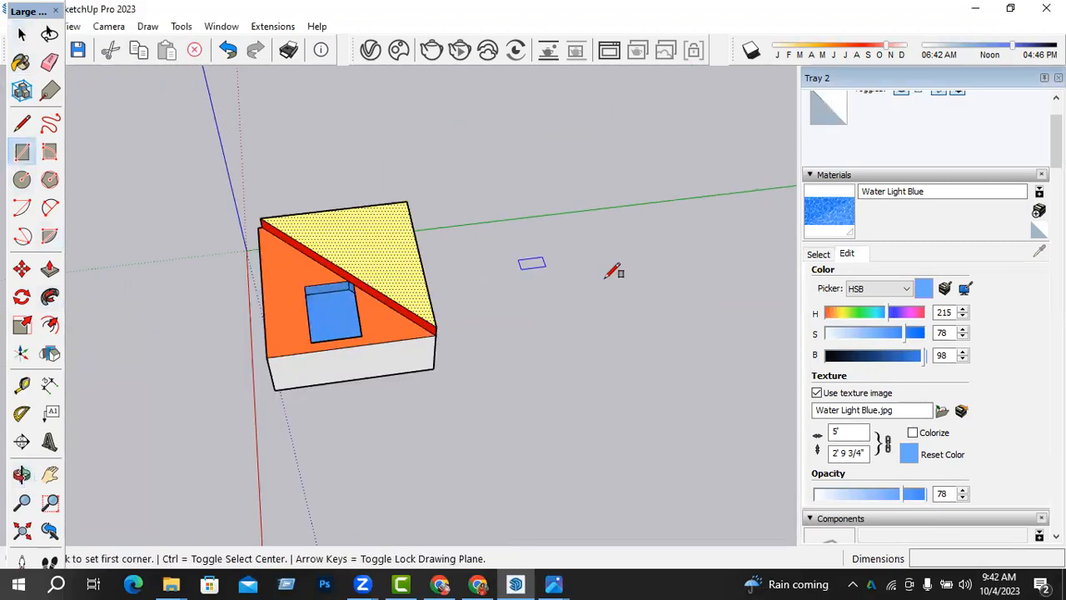
click(606, 277)
click(716, 383)
key(space)
Extrude the ground rectangle upward into a solid block with Push/Pull.
middle_drag(707, 388, 614, 383)
click(617, 381)
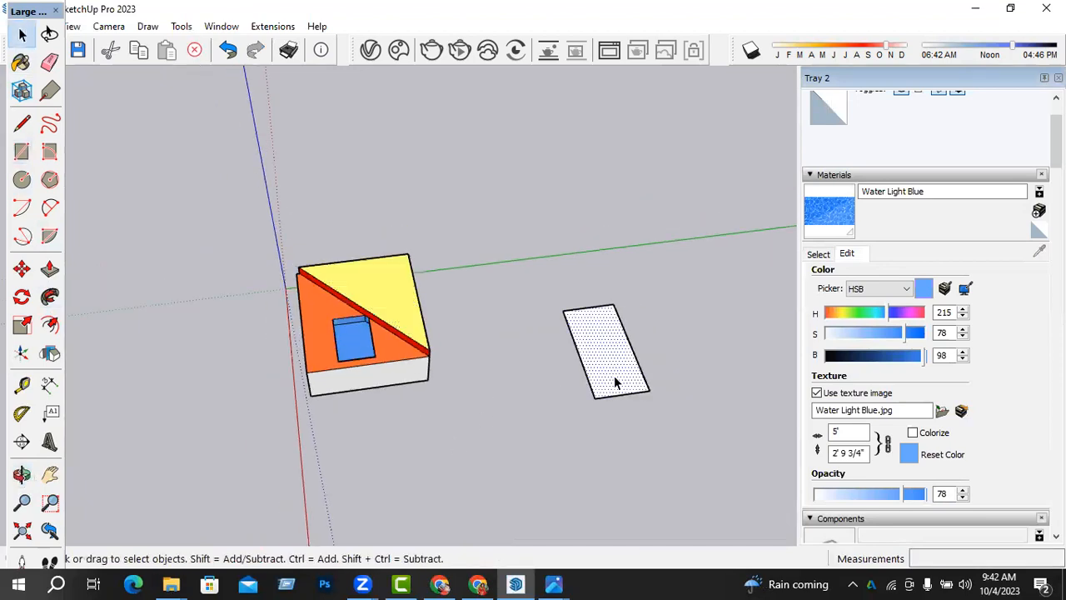
key(p)
click(614, 383)
click(623, 340)
key(space)
scroll(483, 394, down, 2)
click(614, 403)
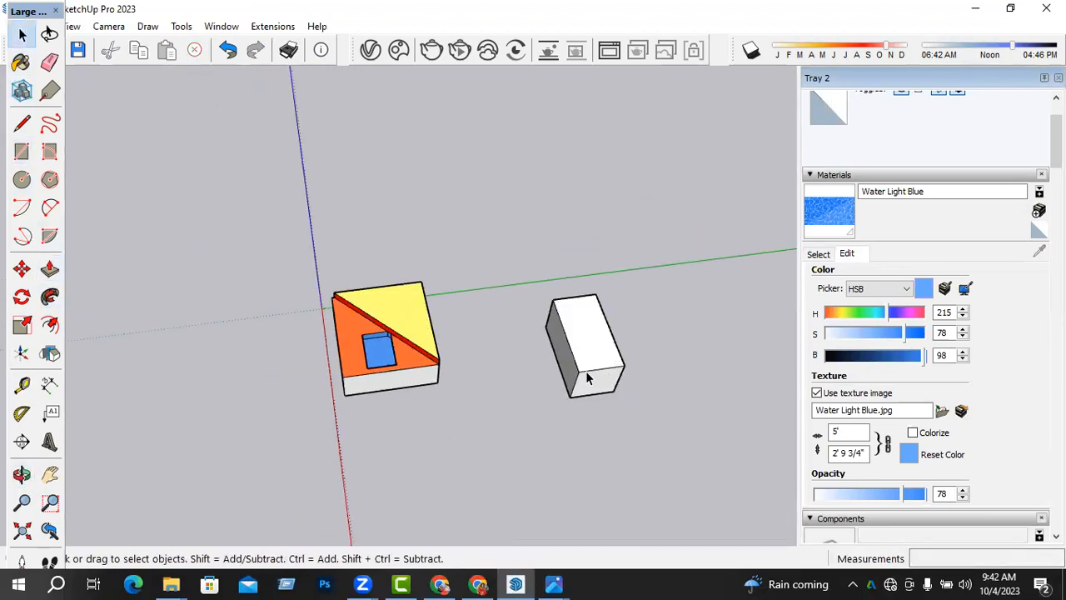
Paint the separate ground block with the Translucent Glass Gold material from the Glass and Mirrors collection.
scroll(650, 365, up, 3)
middle_drag(659, 362, 664, 341)
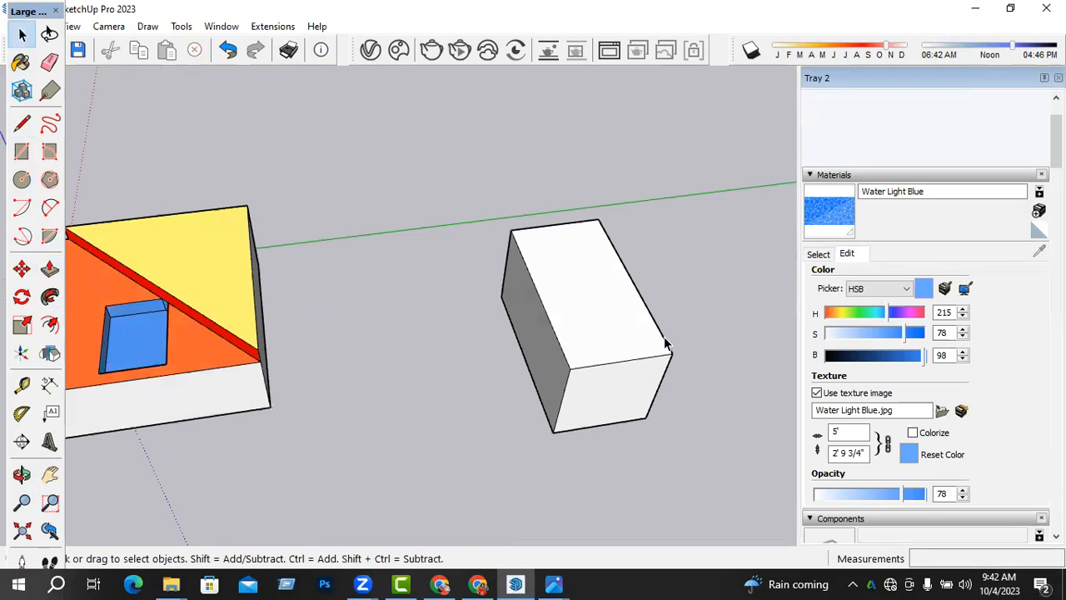
middle_drag(585, 355, 502, 397)
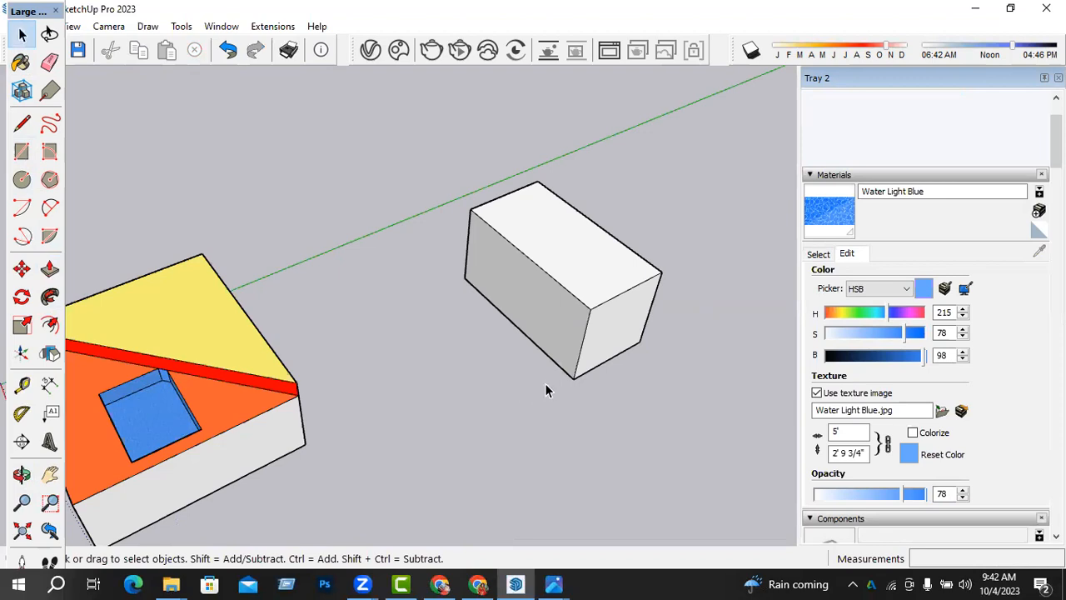
click(598, 275)
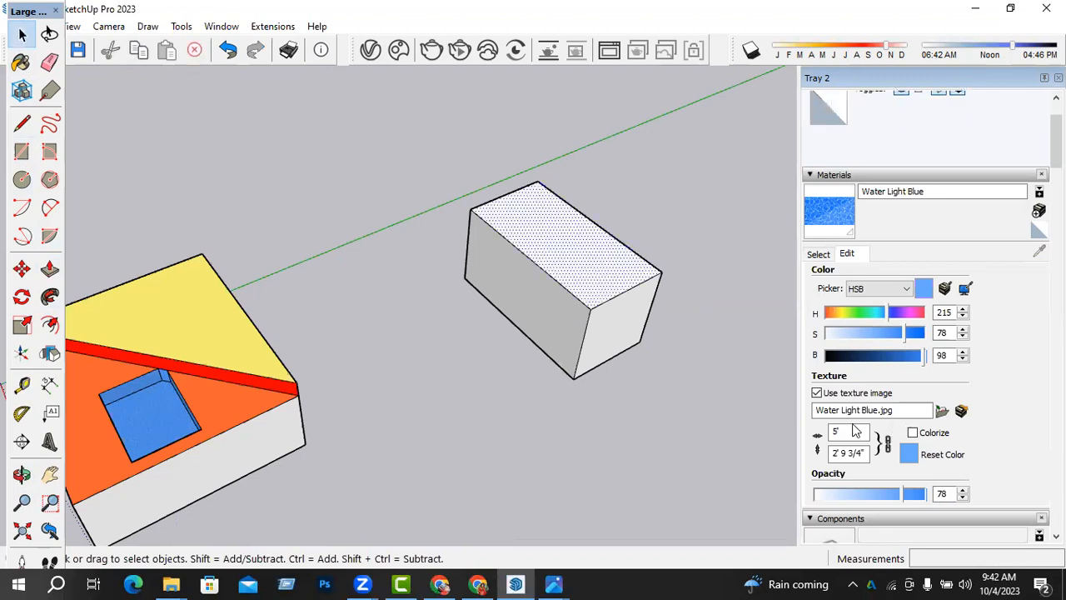
click(818, 254)
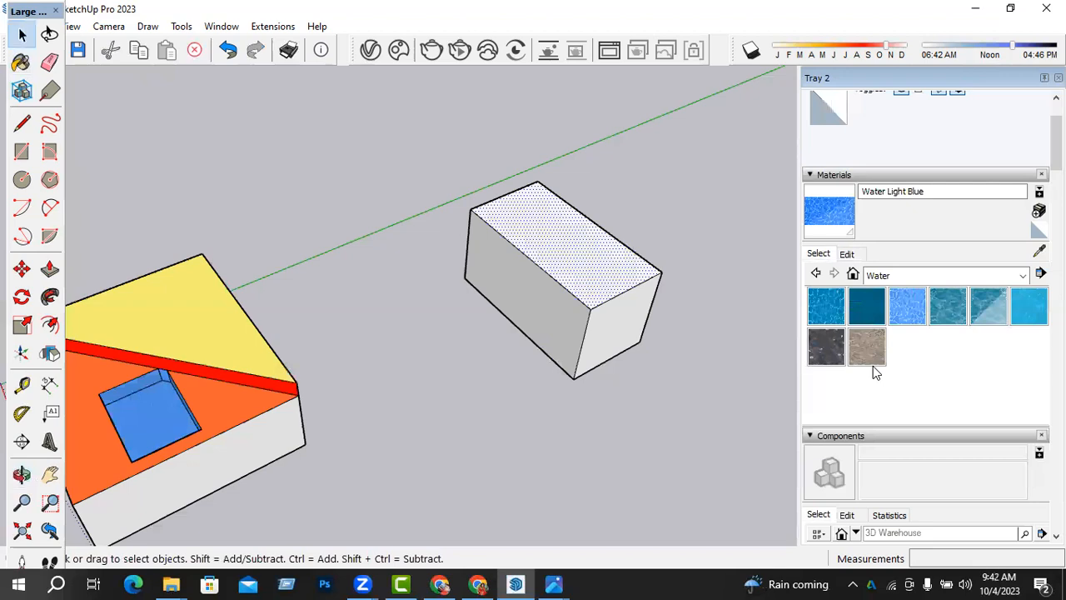
click(927, 271)
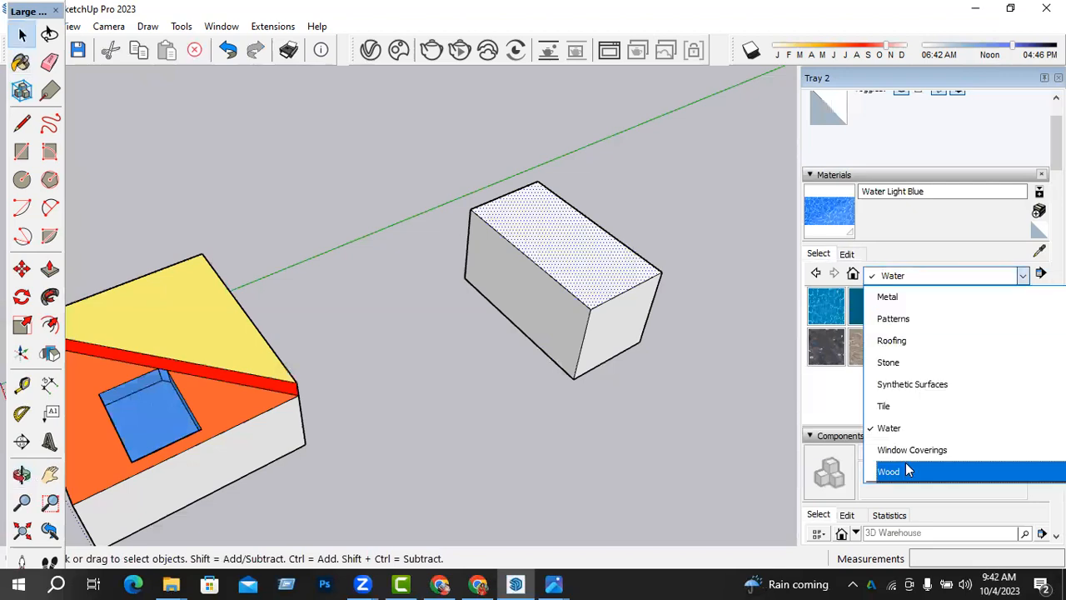
scroll(895, 343, up, 2)
click(917, 388)
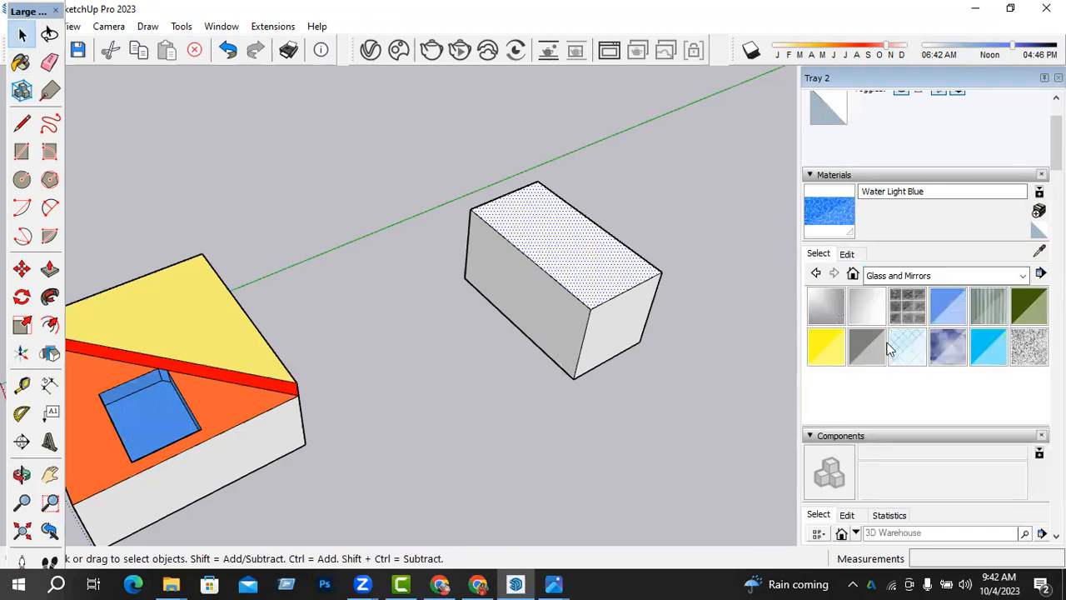
click(820, 357)
click(637, 256)
scroll(599, 359, up, 3)
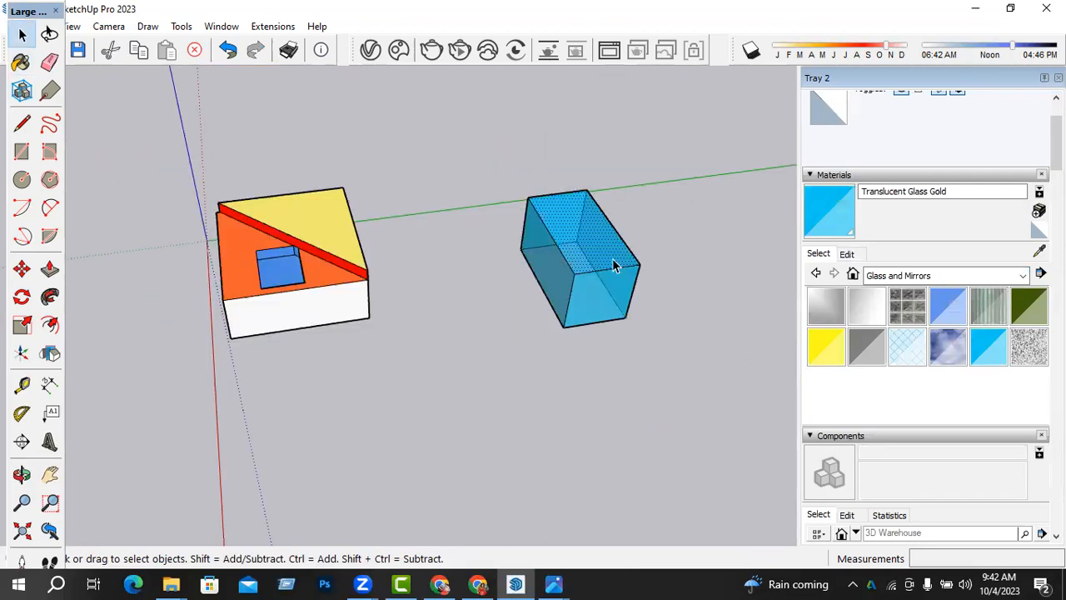
scroll(612, 265, up, 3)
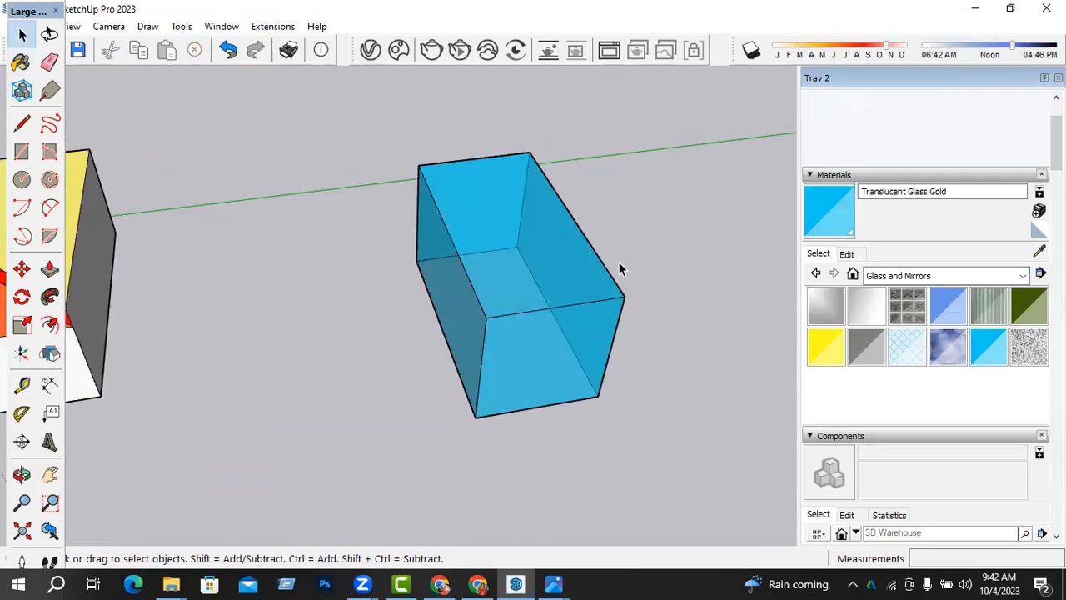
middle_drag(566, 364, 552, 262)
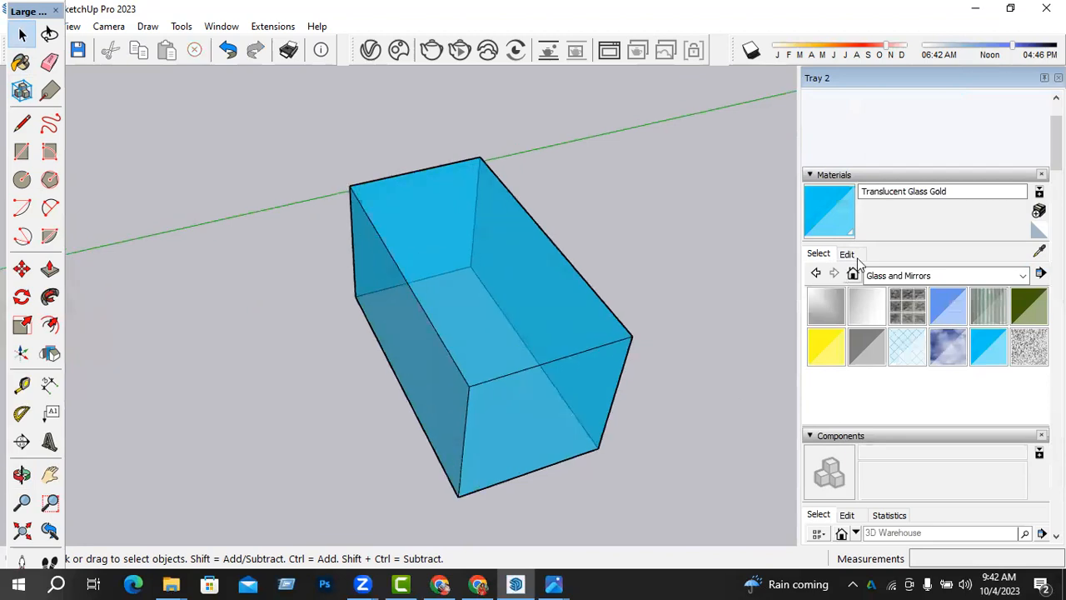
Sample the glass material from the block and lower its opacity to 7.
click(847, 253)
mouse_move(879, 494)
mouse_down()
mouse_move(858, 494)
mouse_move(866, 498)
mouse_up()
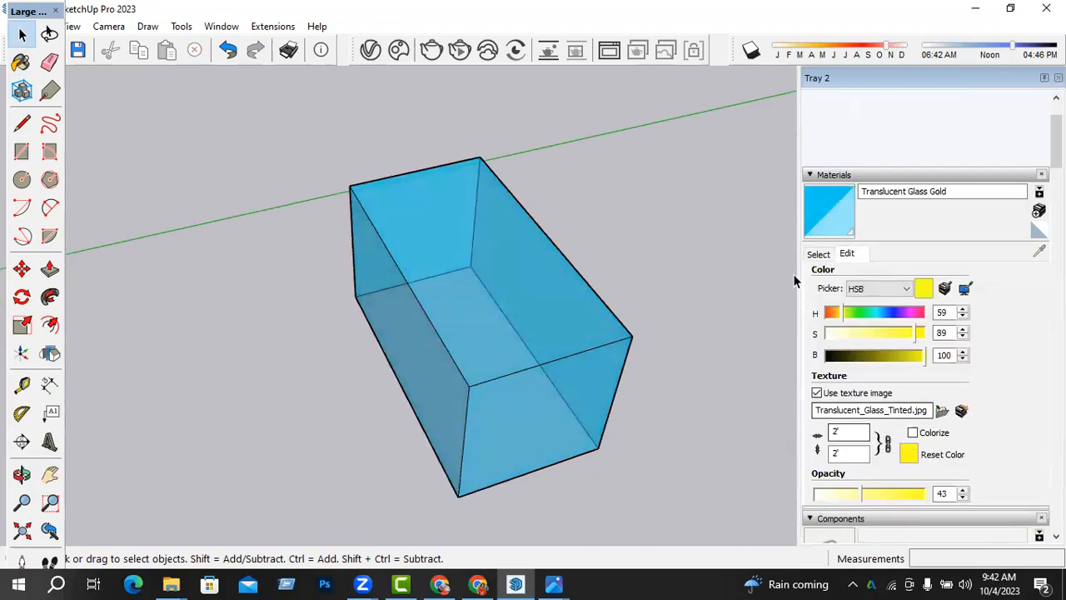
click(818, 254)
click(1038, 252)
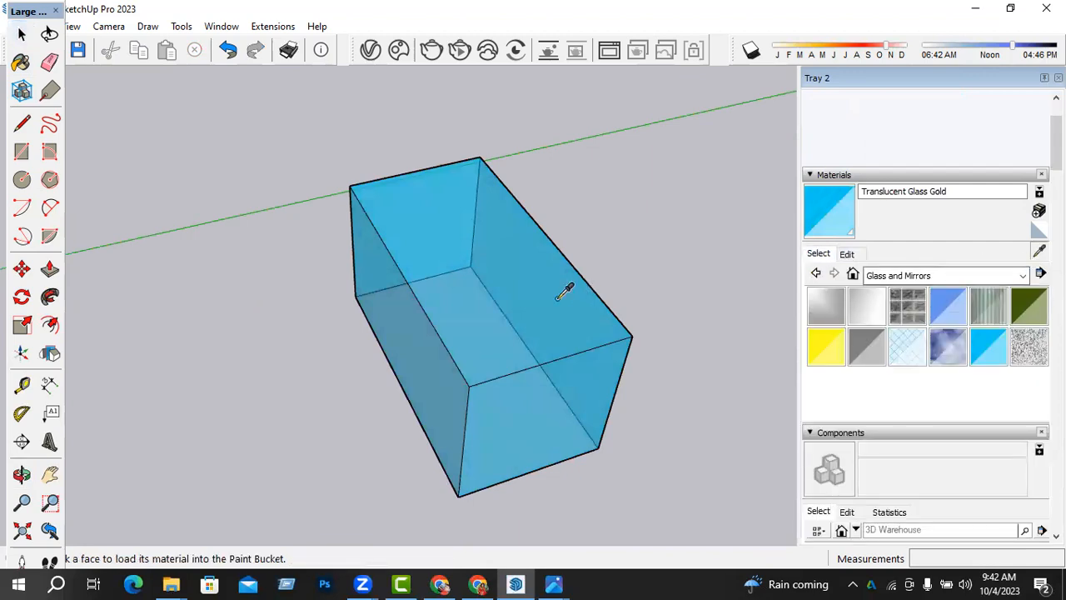
click(564, 291)
click(847, 253)
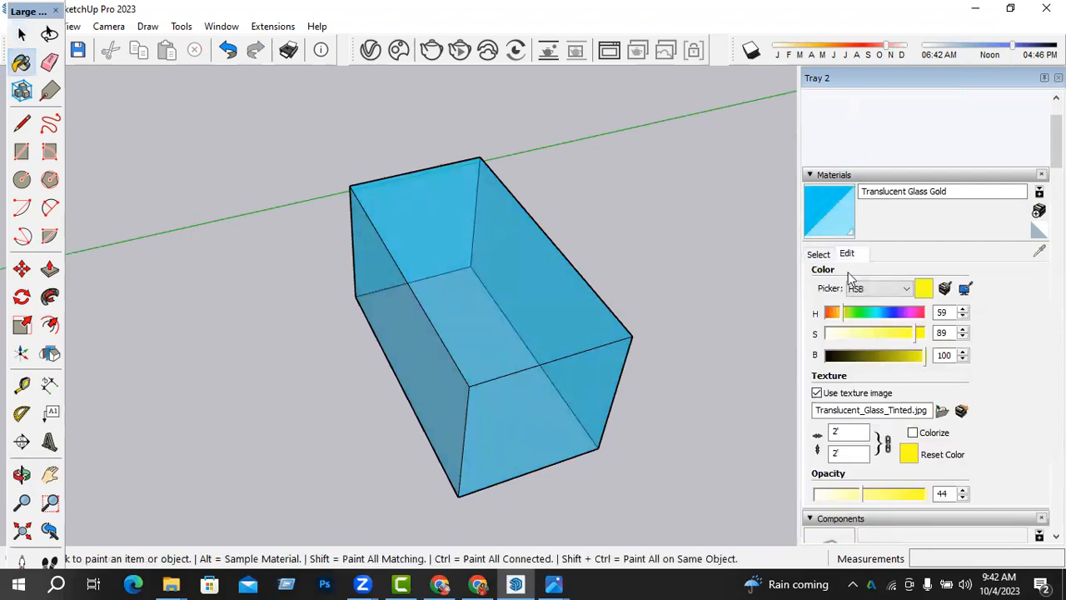
drag(884, 494, 846, 498)
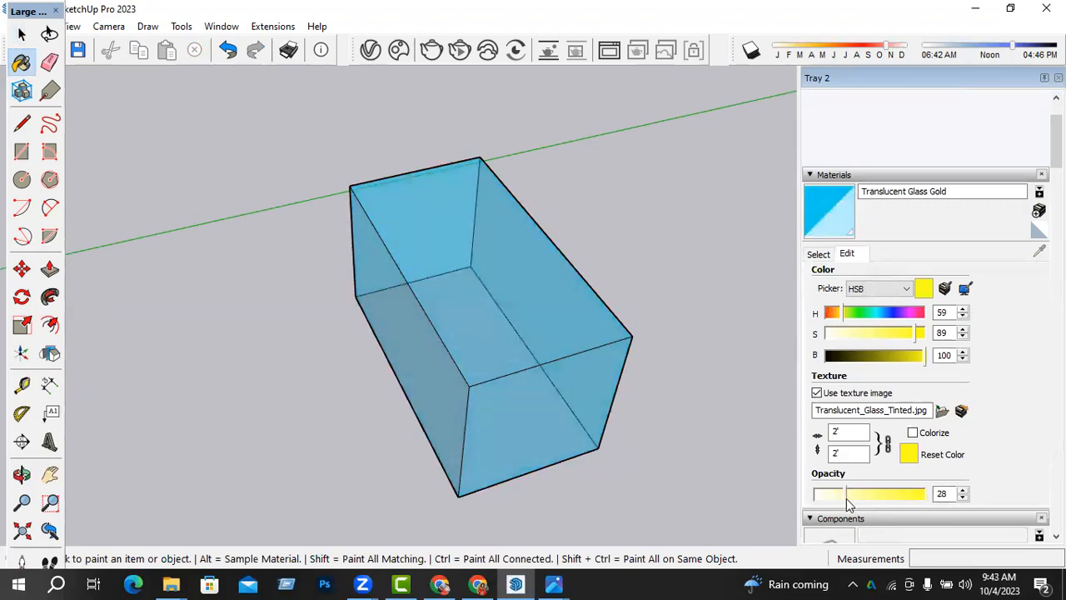
middle_drag(438, 351, 517, 283)
mouse_move(833, 494)
mouse_down()
mouse_move(816, 501)
mouse_move(836, 495)
mouse_move(824, 496)
mouse_up()
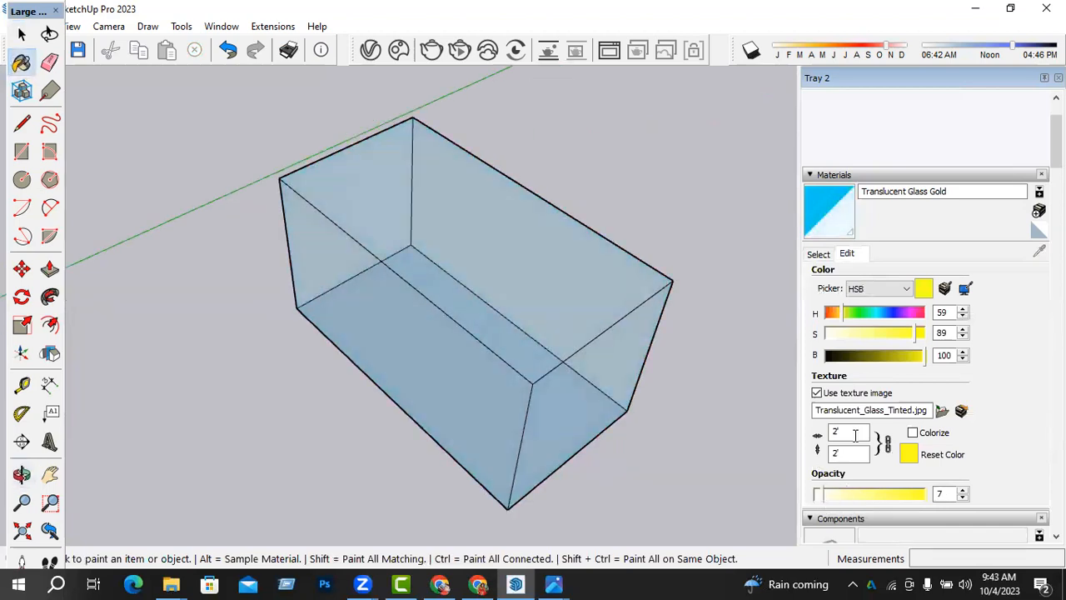
Set the Translucent Glass Gold material's HSB colour to hue 72, saturation 76 and brightness 74.
drag(867, 312, 901, 336)
click(846, 314)
click(903, 360)
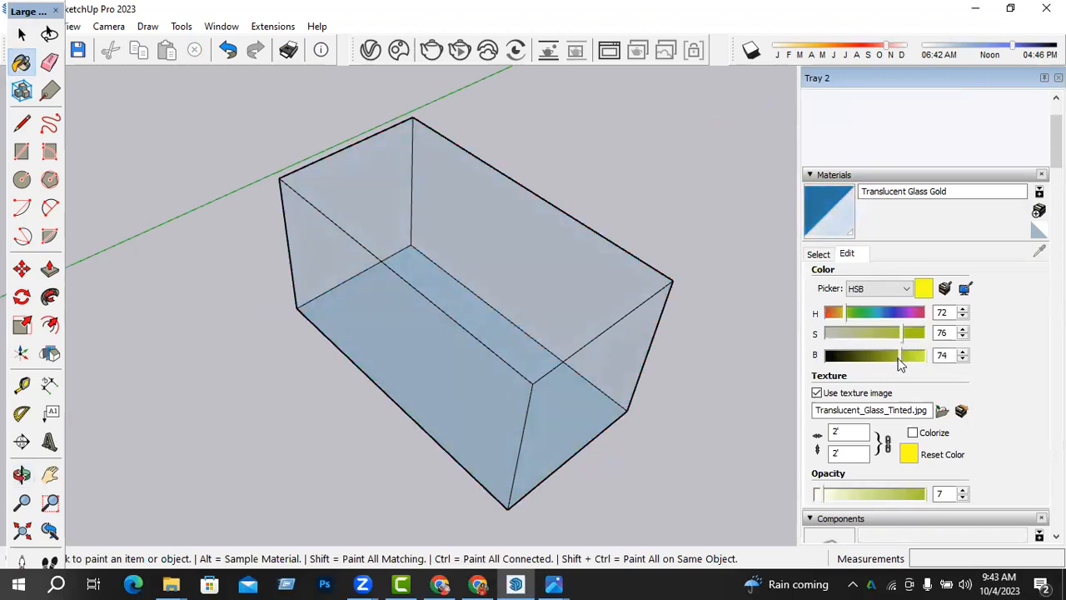
Switch the glass material's colour picker to RGB, set red to 213 and reduce the green value.
click(891, 289)
click(869, 324)
click(858, 333)
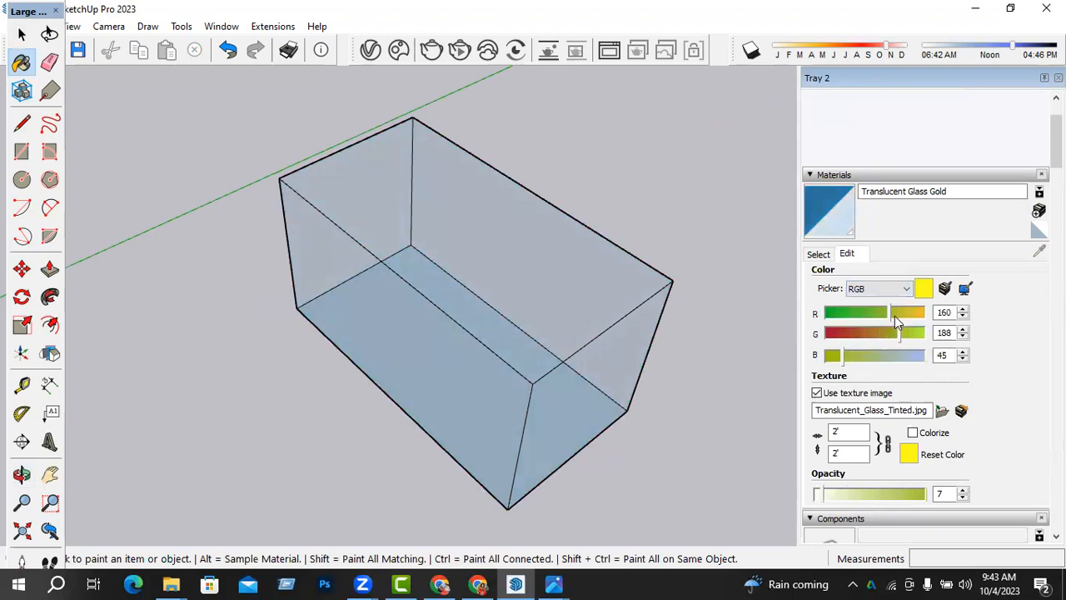
click(913, 314)
click(907, 314)
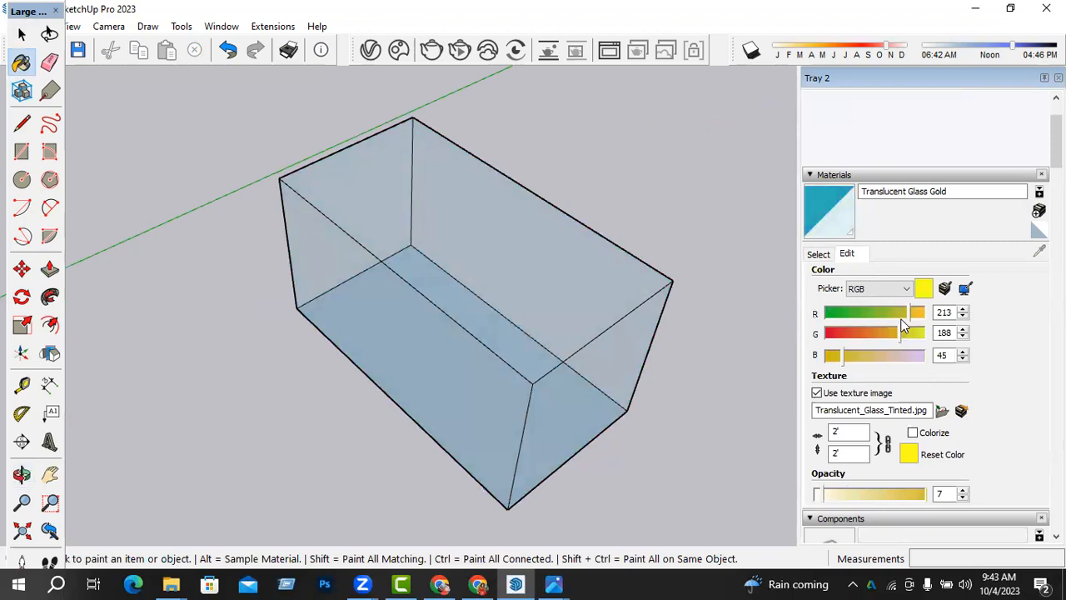
click(862, 333)
Delete the glass block standing beside the pool box.
scroll(513, 376, down, 1)
key(space)
scroll(647, 263, down, 1)
mouse_move(556, 307)
middle_down()
mouse_move(554, 298)
mouse_move(558, 314)
mouse_move(533, 311)
mouse_move(578, 289)
middle_up()
drag(381, 426, 382, 426)
scroll(404, 391, down, 2)
key(Delete)
scroll(583, 285, down, 2)
middle_drag(335, 400, 400, 395)
Browse the Landscaping, Fencing and Vegetation collection and the Patterns collection in the material library.
click(817, 254)
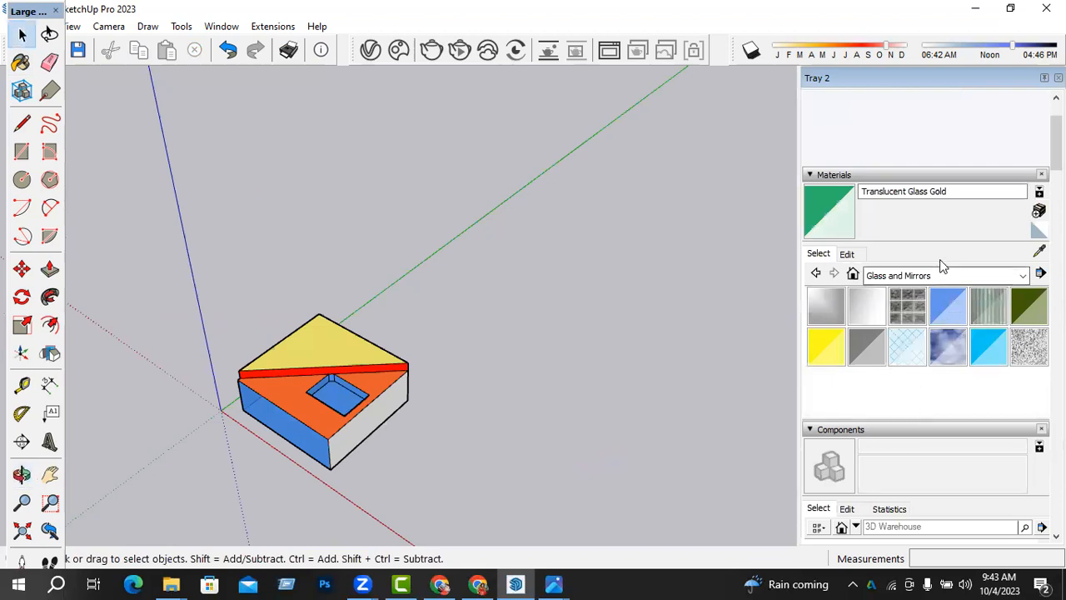
click(937, 276)
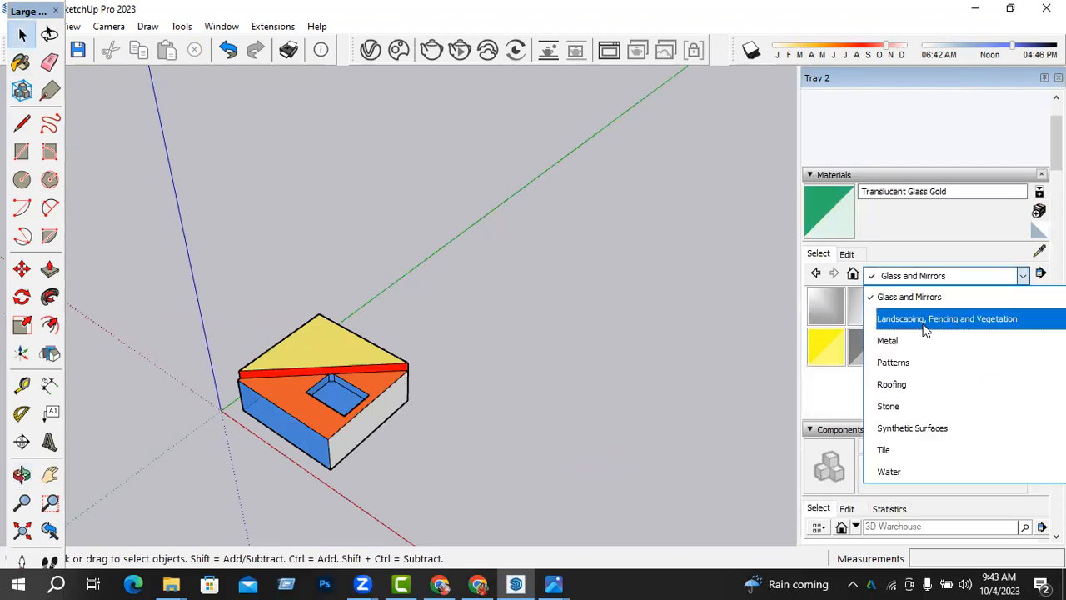
click(926, 319)
scroll(885, 365, down, 5)
scroll(885, 364, up, 6)
click(945, 275)
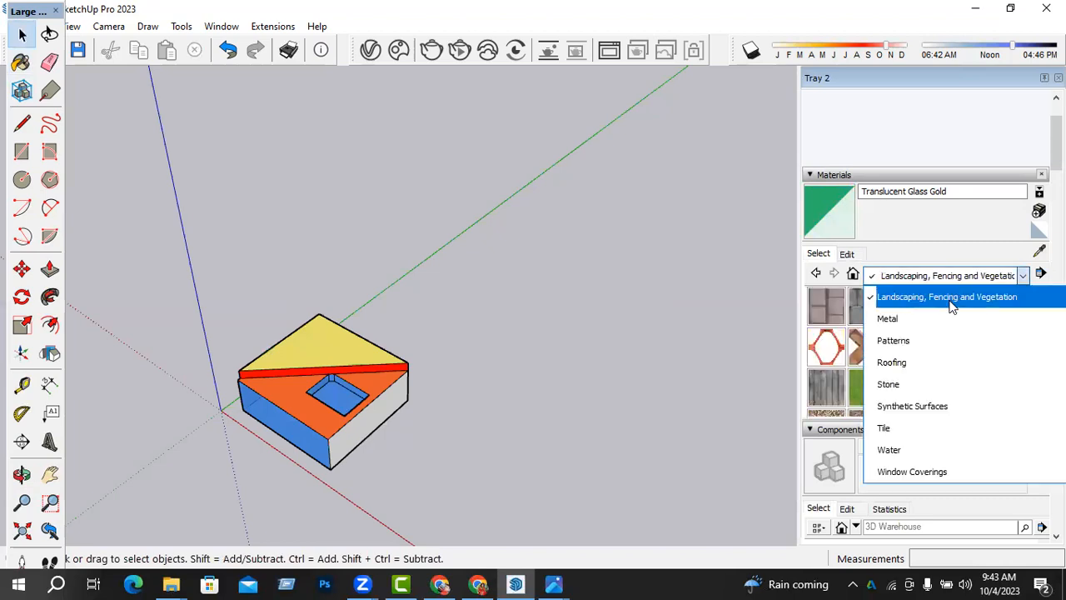
click(911, 340)
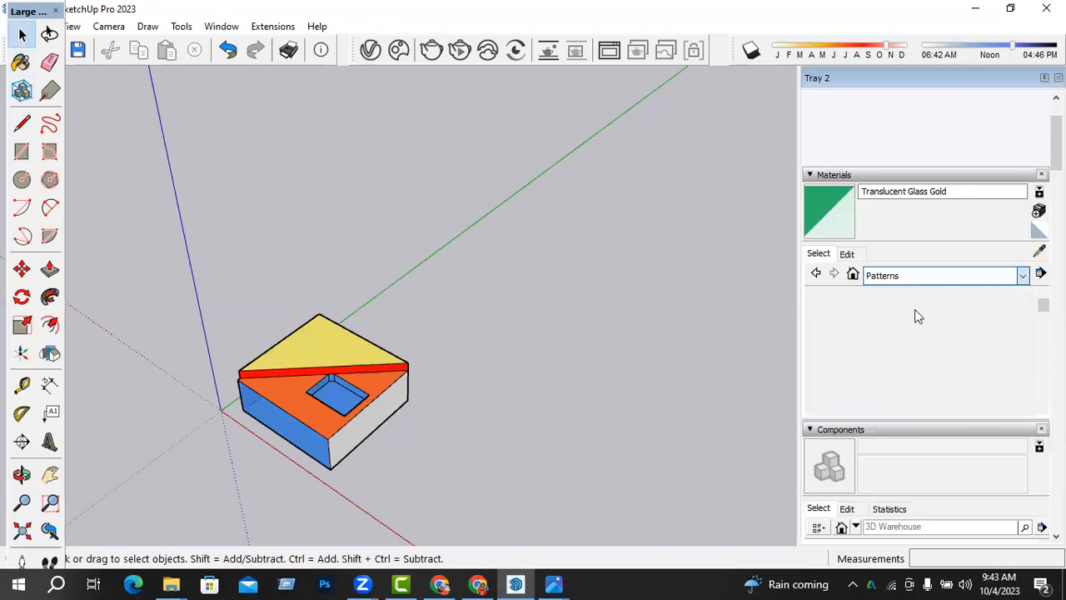
scroll(920, 324, down, 3)
click(954, 275)
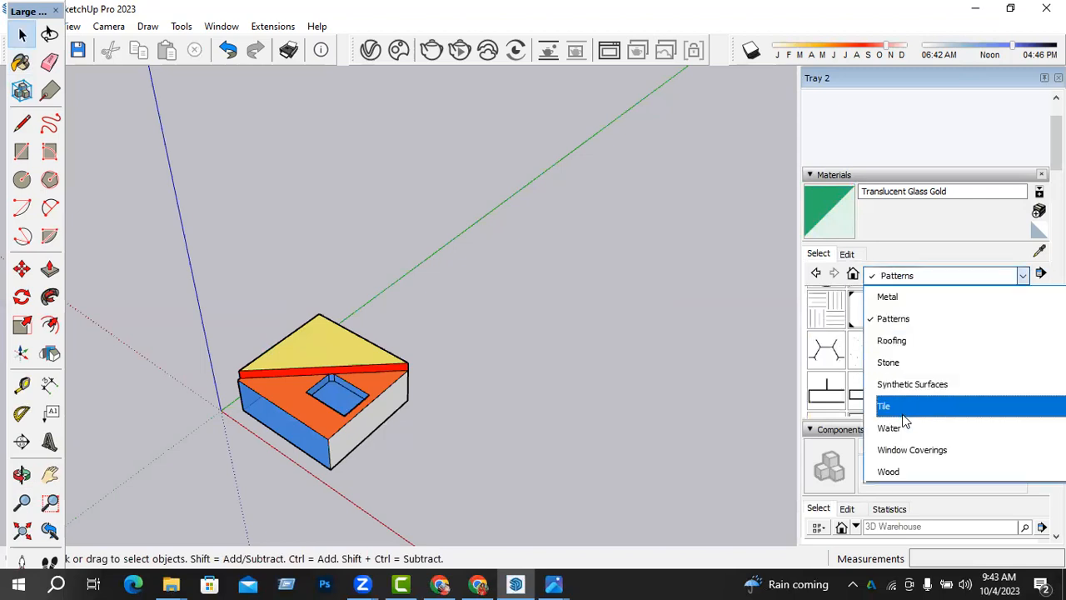
click(772, 322)
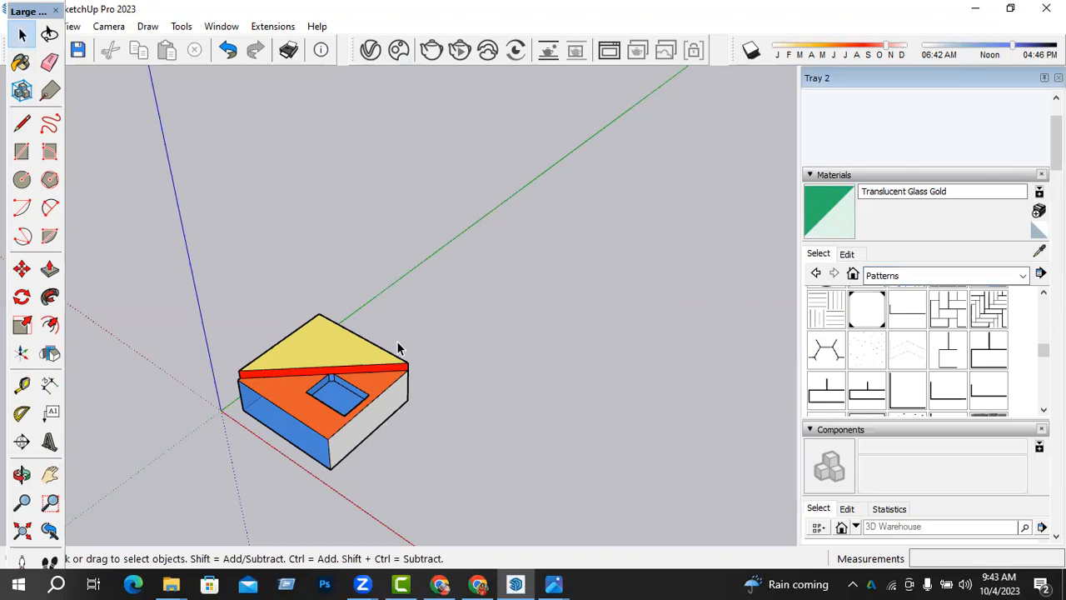
Turn on shadows for the model and view the shadow cast by the pool box.
scroll(414, 365, down, 3)
middle_drag(336, 426, 433, 384)
scroll(429, 411, up, 4)
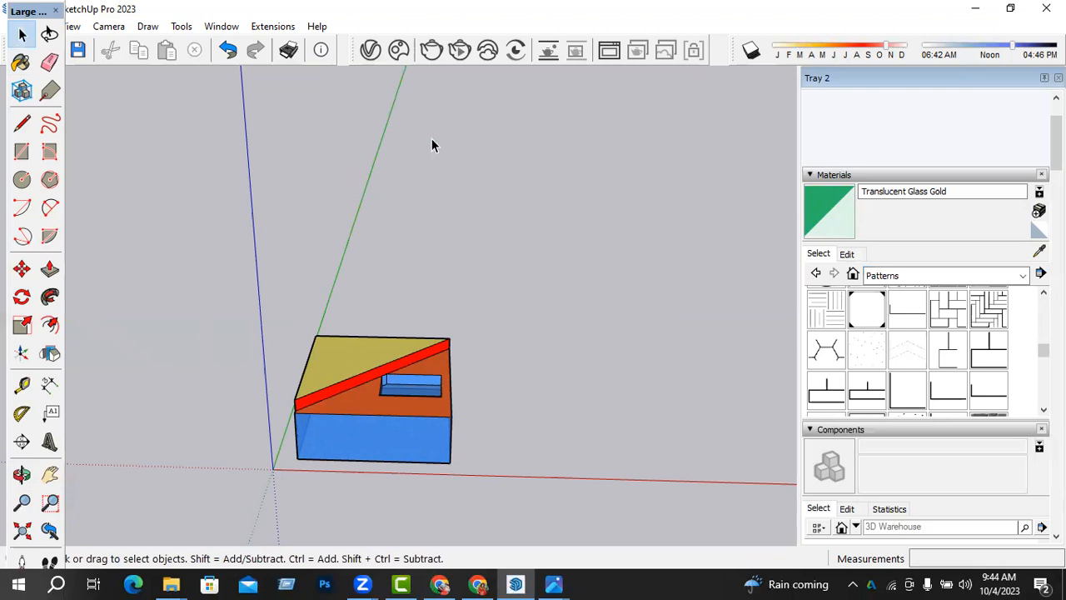
click(759, 51)
middle_drag(439, 285, 414, 406)
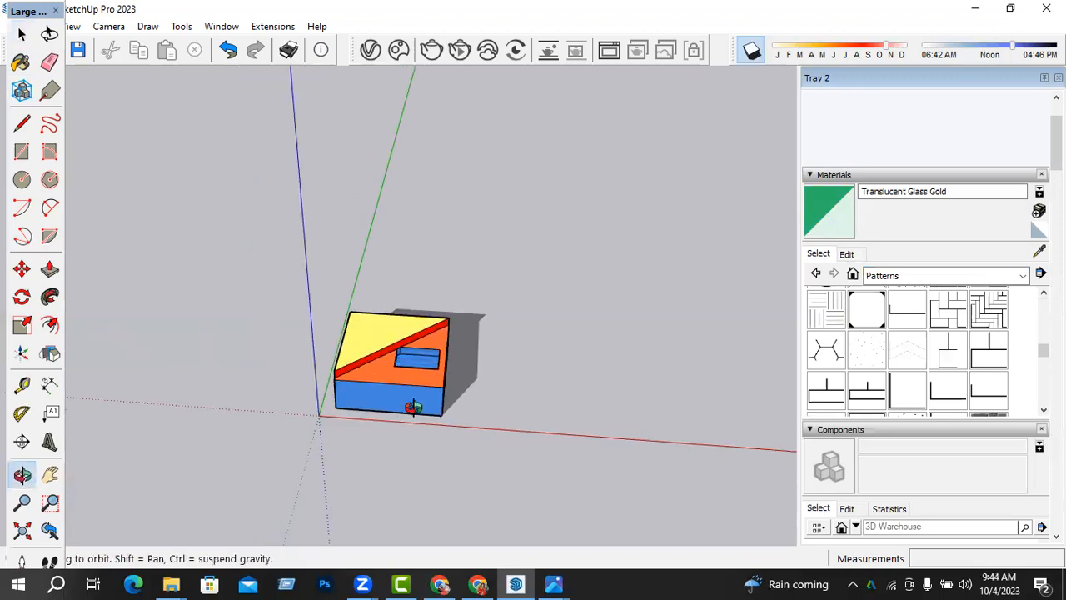
scroll(366, 366, up, 3)
middle_drag(419, 321, 421, 297)
scroll(441, 308, down, 2)
middle_drag(397, 385, 429, 377)
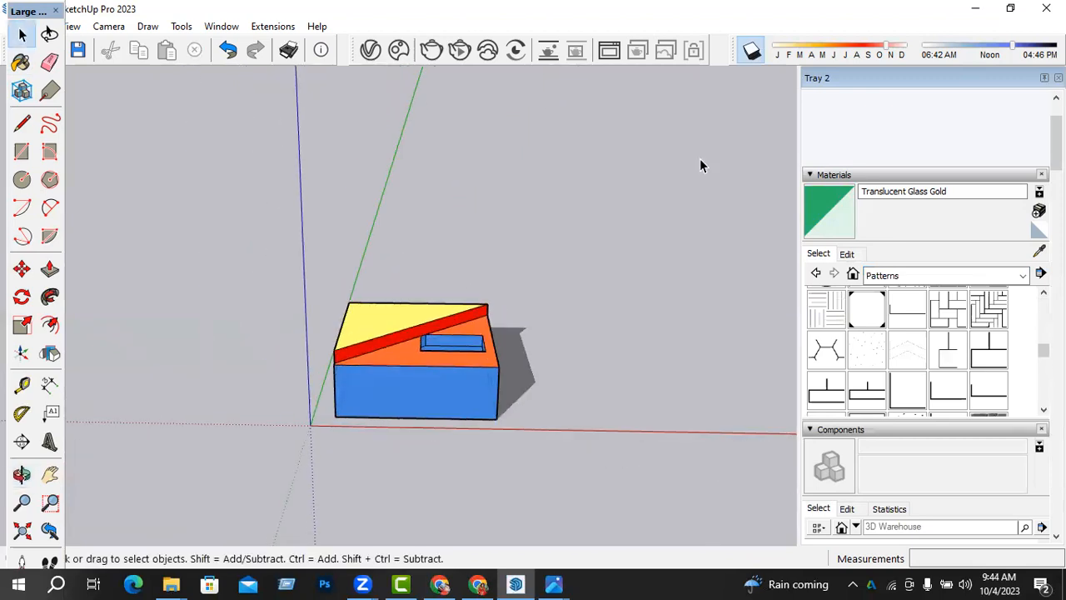
Move the shadow date to about late July and the shadow time to mid-morning.
mouse_move(857, 50)
mouse_down()
mouse_move(796, 51)
mouse_move(893, 51)
mouse_move(851, 51)
mouse_up()
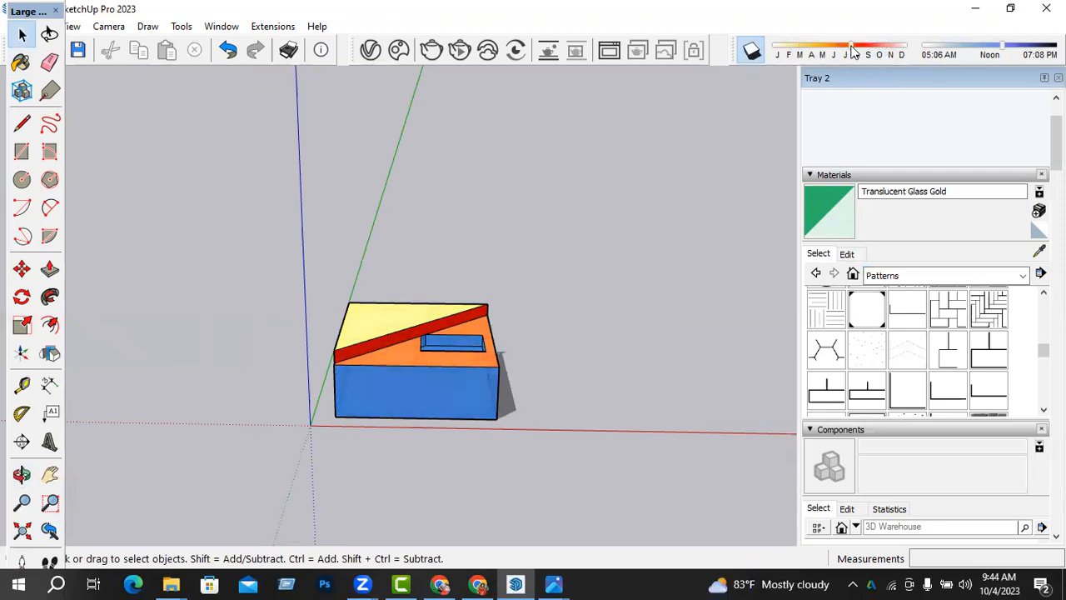
click(967, 48)
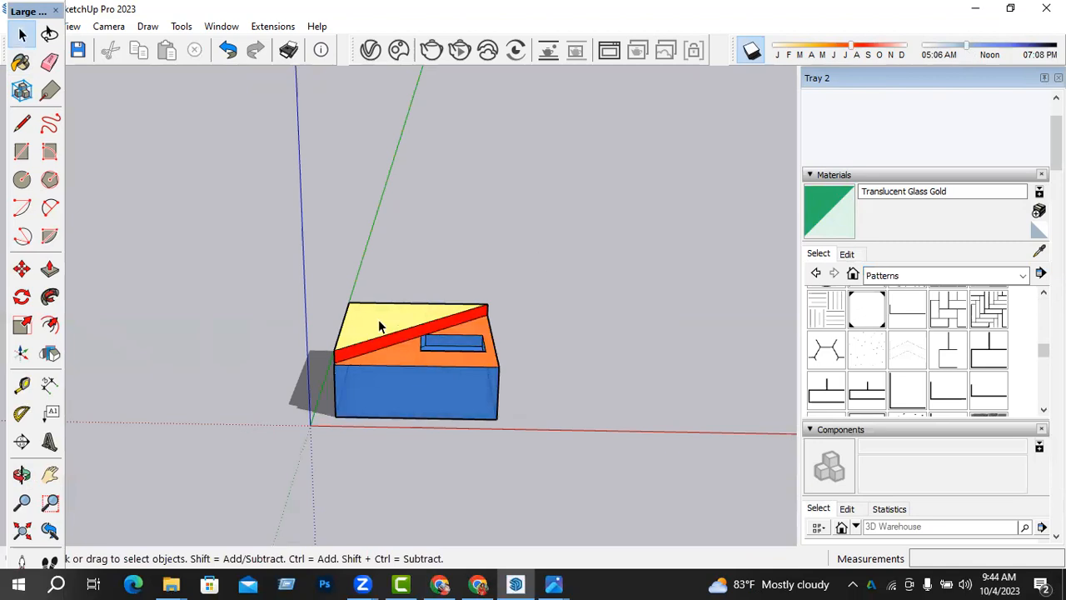
scroll(378, 325, up, 3)
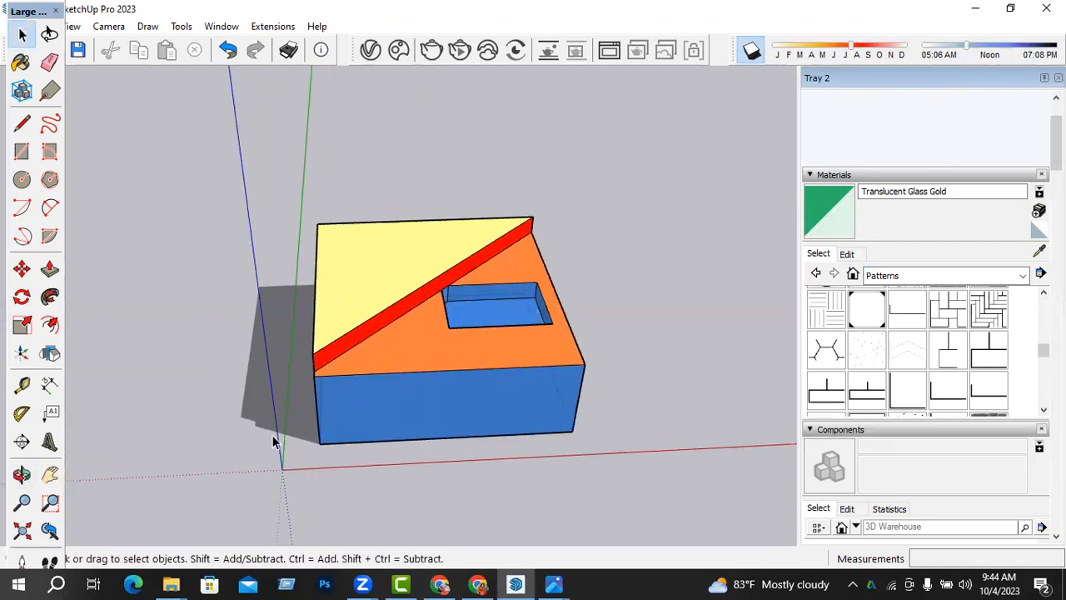
Shift the shadow time to about noon and adjust the shadow date to around early August.
drag(969, 48, 998, 52)
middle_drag(441, 283, 443, 320)
scroll(442, 301, up, 2)
mouse_move(990, 53)
mouse_down()
mouse_move(969, 53)
mouse_move(991, 52)
mouse_up()
mouse_move(841, 54)
mouse_down()
mouse_move(787, 55)
mouse_move(885, 53)
mouse_move(846, 58)
mouse_move(853, 65)
mouse_up()
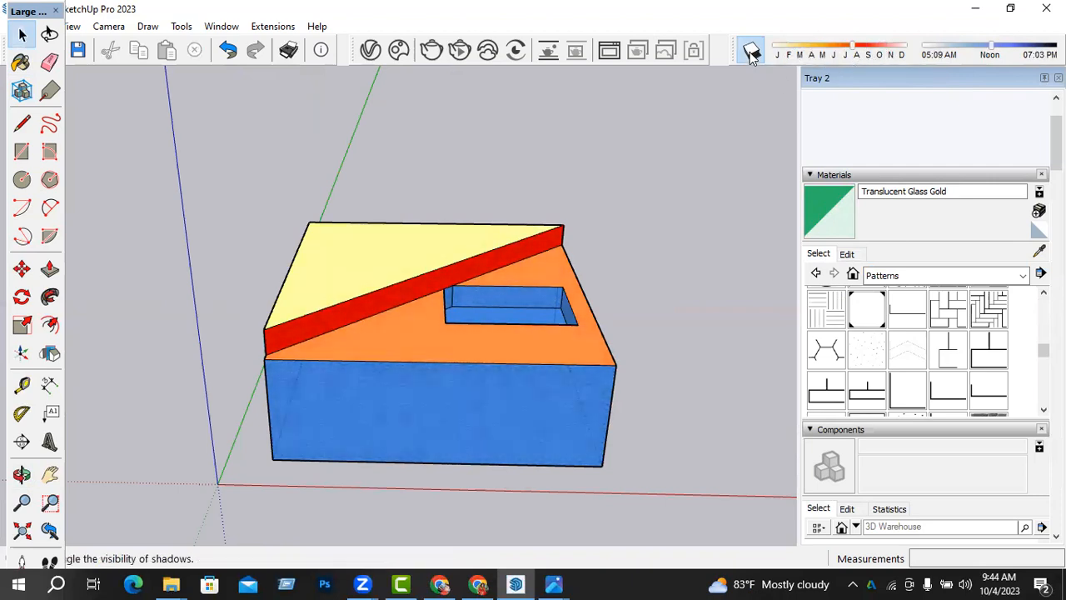
Turn off shadows and move the sun settings to about late April, slightly before noon.
click(751, 53)
drag(831, 55, 816, 55)
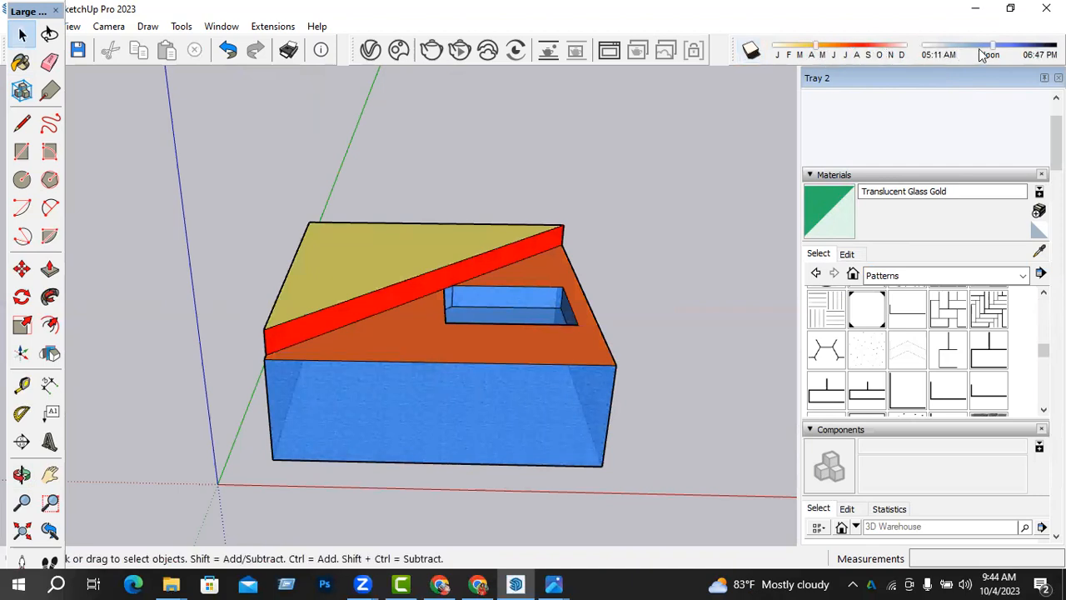
mouse_move(991, 45)
mouse_down()
mouse_move(956, 46)
mouse_move(998, 46)
mouse_move(985, 48)
mouse_up()
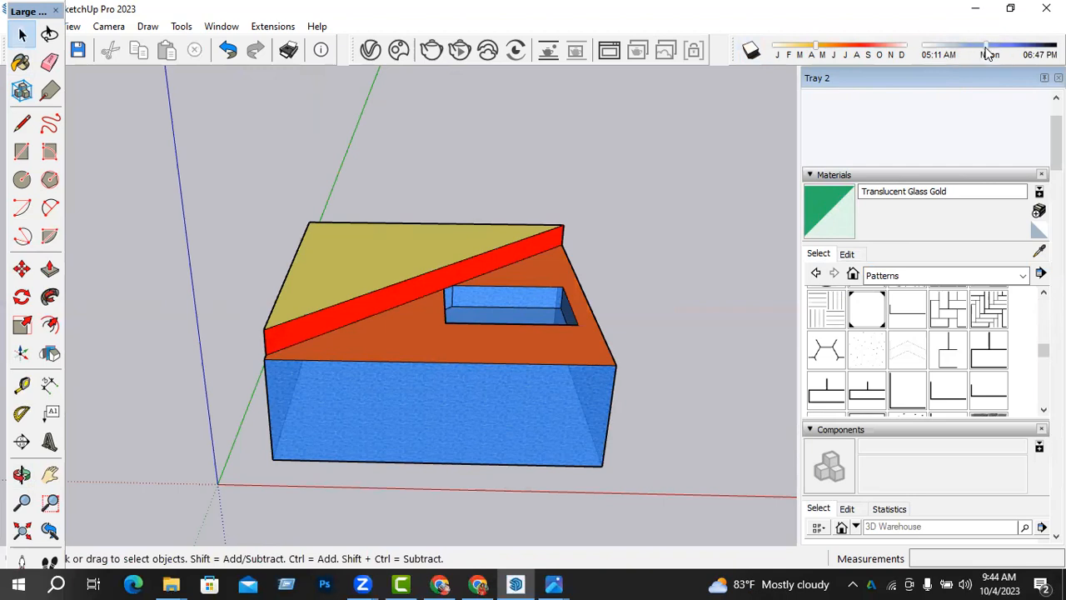
Preview the shadows briefly by switching them on and off, and move the shadow date to about September.
click(752, 52)
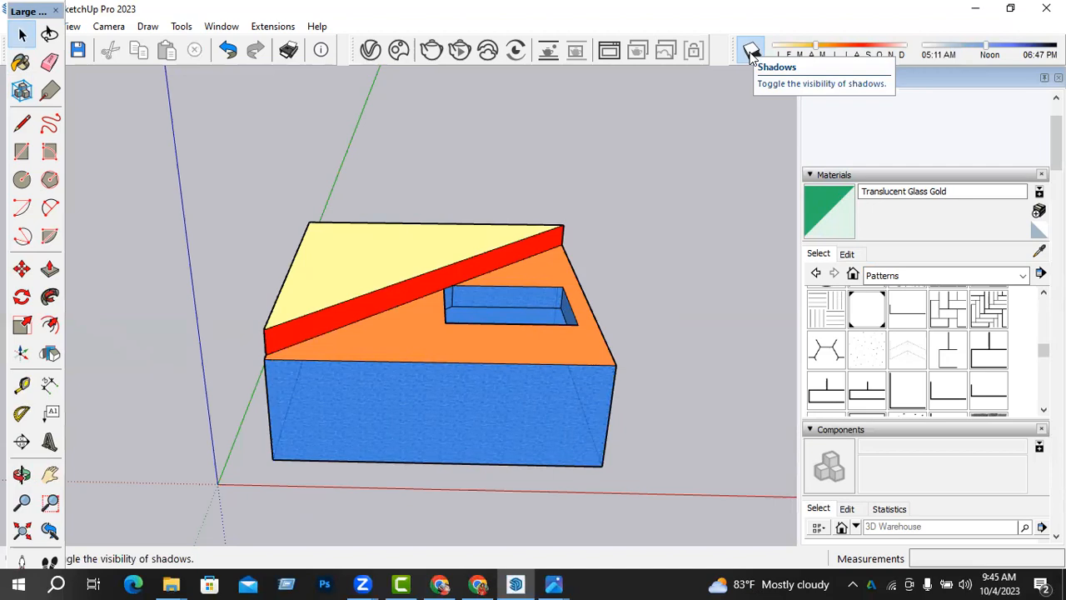
click(751, 52)
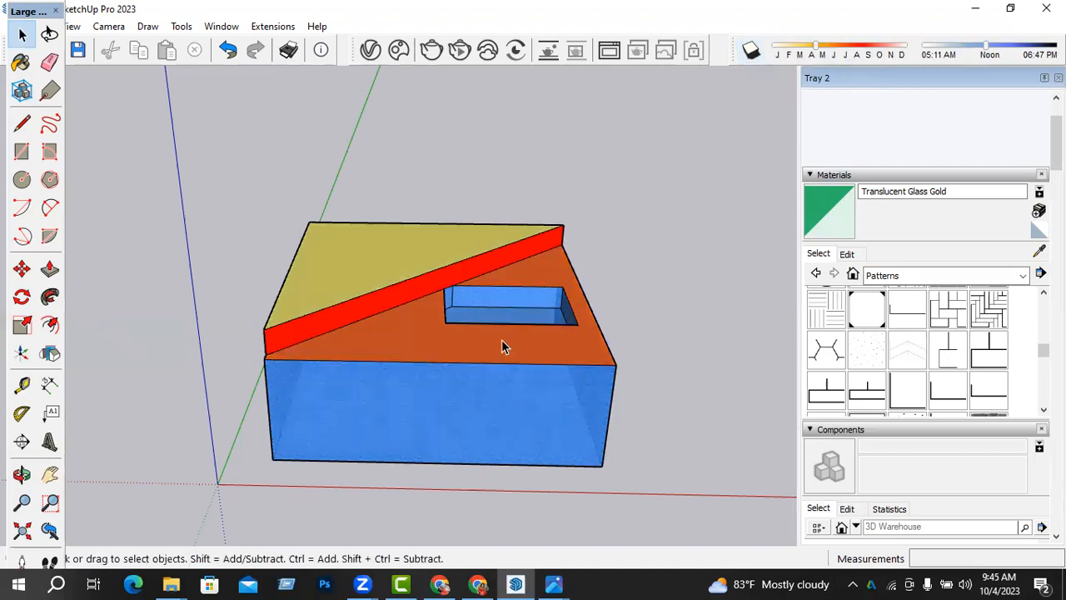
drag(841, 52, 871, 46)
middle_drag(533, 266, 462, 349)
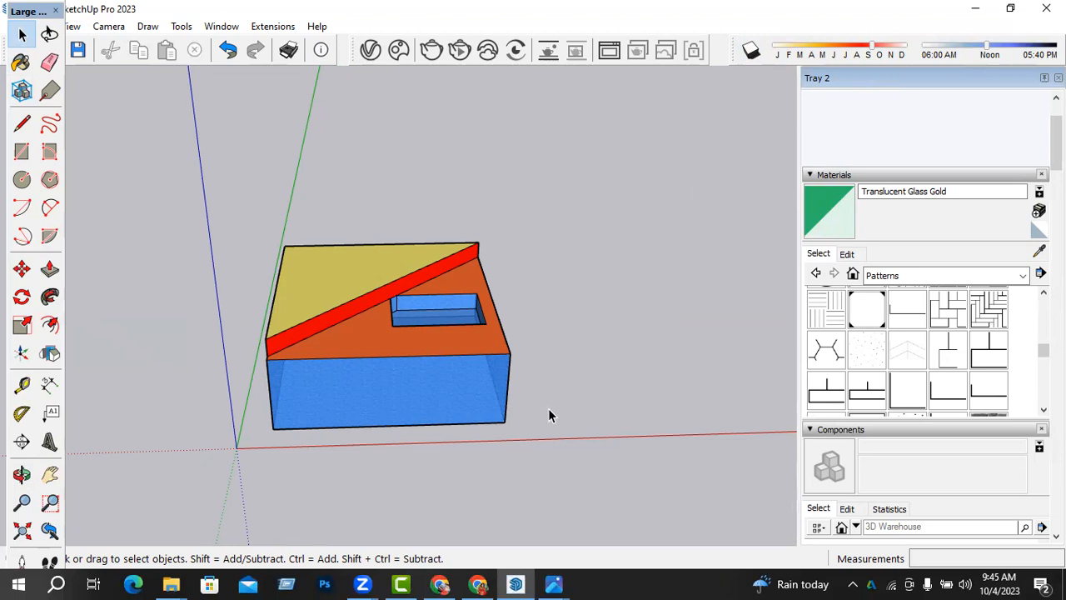
scroll(547, 421, down, 1)
scroll(451, 374, up, 3)
middle_drag(452, 375, 452, 366)
scroll(451, 372, up, 1)
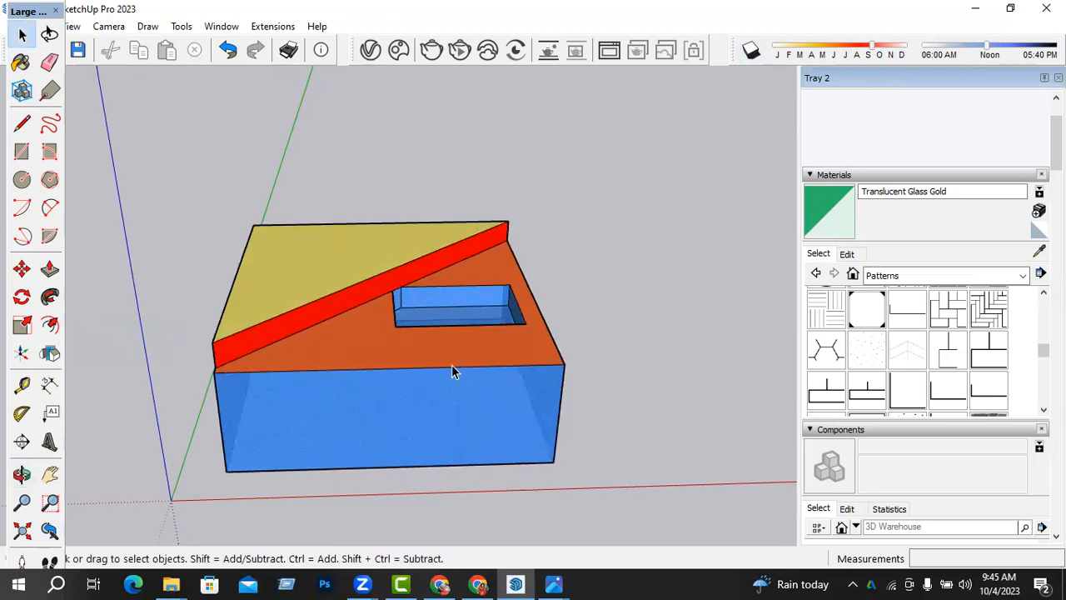